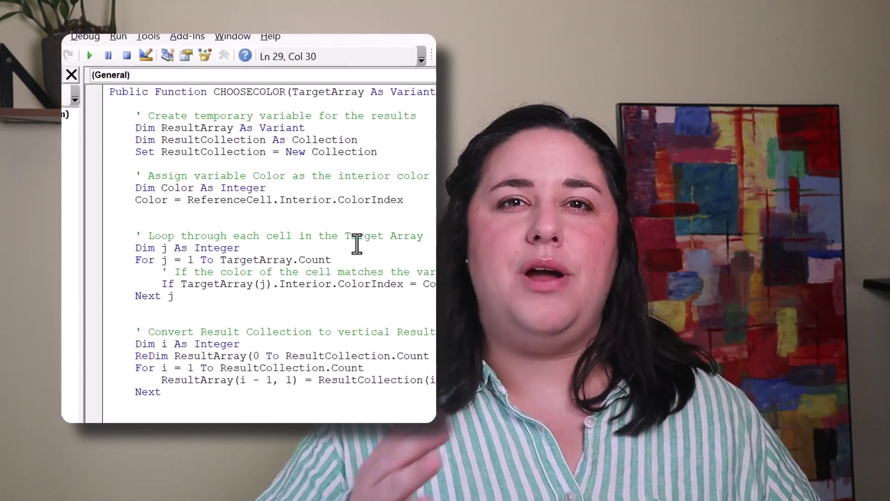
- Select the CHOOSECOLOR function code, then scroll down to the attendee table with blue and purple names
{"action": "left_click_drag", "start_coordinate": [119, 44], "coordinate": [209, 252]}
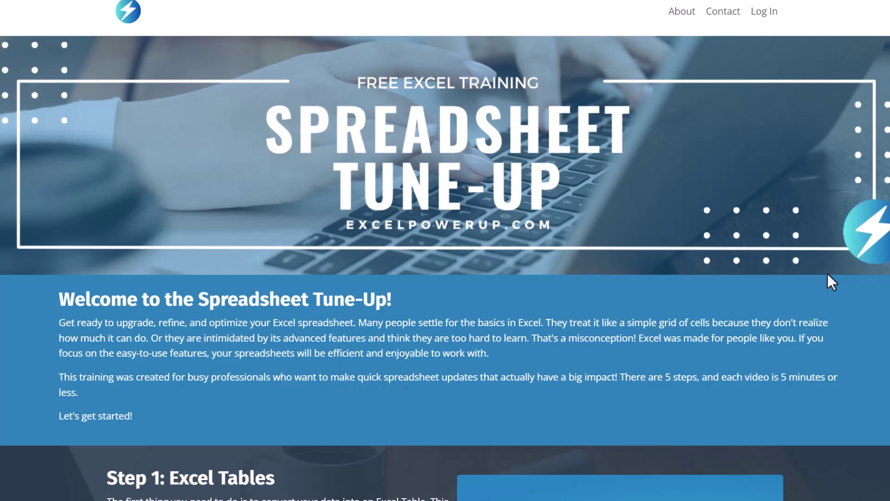
{"action": "scroll", "coordinate": [828, 275], "scroll_direction": "down", "scroll_amount": 15}
{"action": "scroll", "coordinate": [828, 276], "scroll_direction": "down", "scroll_amount": 15}
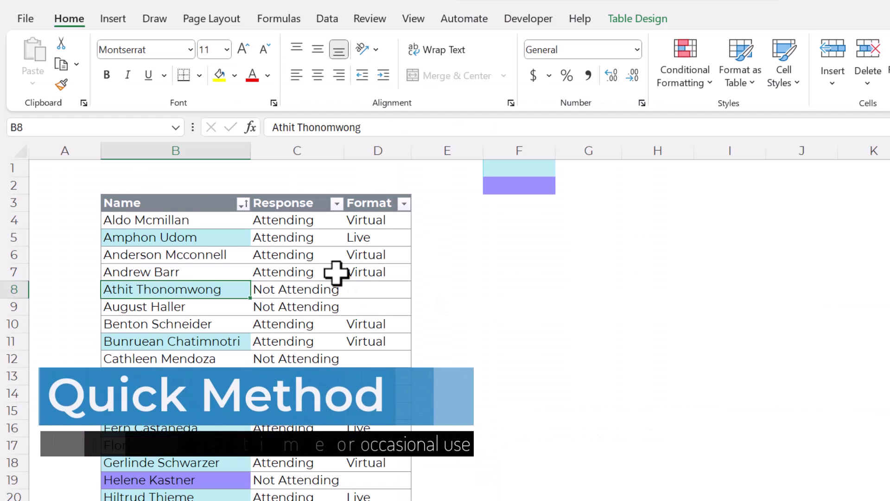
- Click through names in the Name column, comparing light-blue, purple and unshaded cells
{"action": "left_click", "coordinate": [199, 253]}
{"action": "left_click", "coordinate": [188, 197]}
{"action": "left_click", "coordinate": [204, 376]}
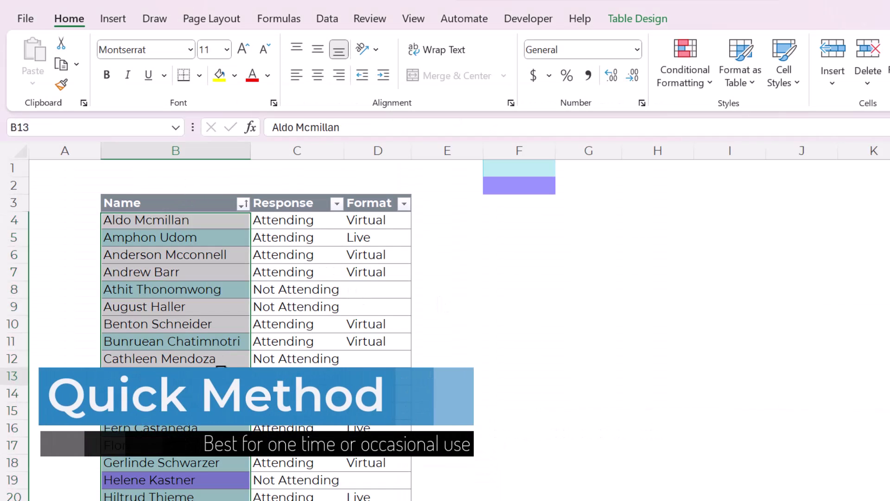
{"action": "key", "text": "Down"}
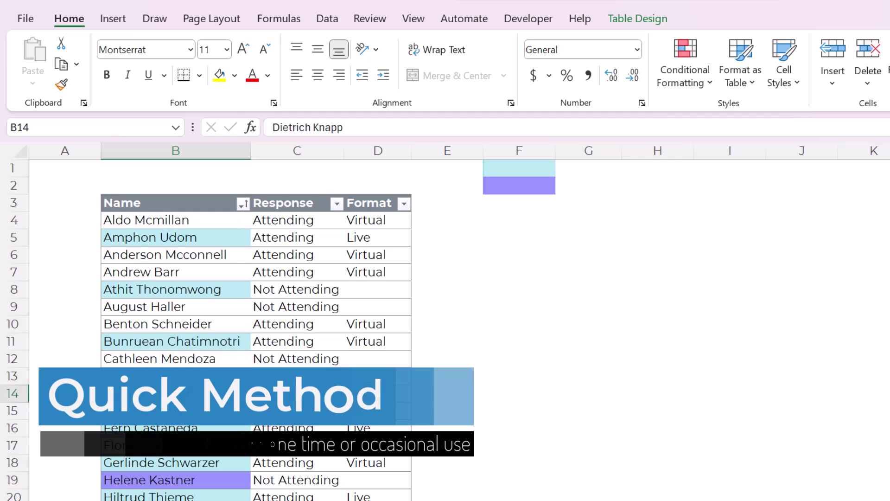
{"action": "left_click", "coordinate": [209, 479]}
{"action": "left_click", "coordinate": [202, 449]}
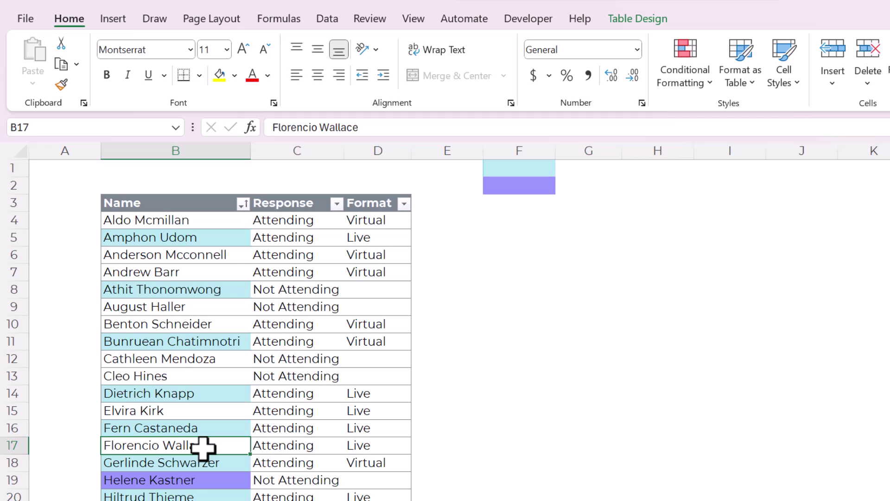
{"action": "left_click", "coordinate": [209, 425]}
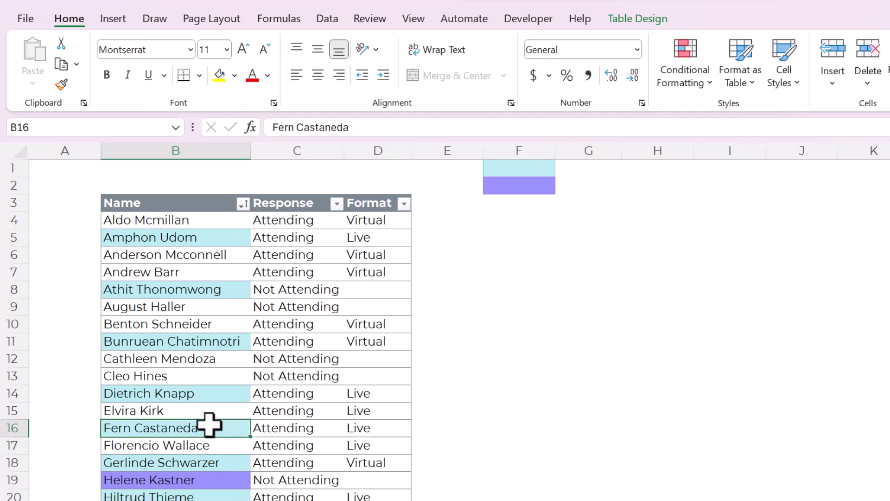
{"action": "left_click", "coordinate": [197, 478]}
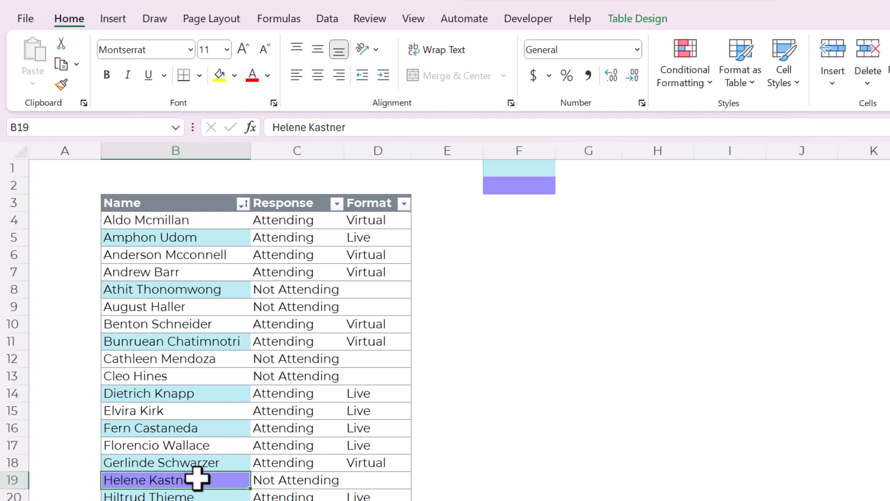
{"action": "left_click", "coordinate": [197, 375]}
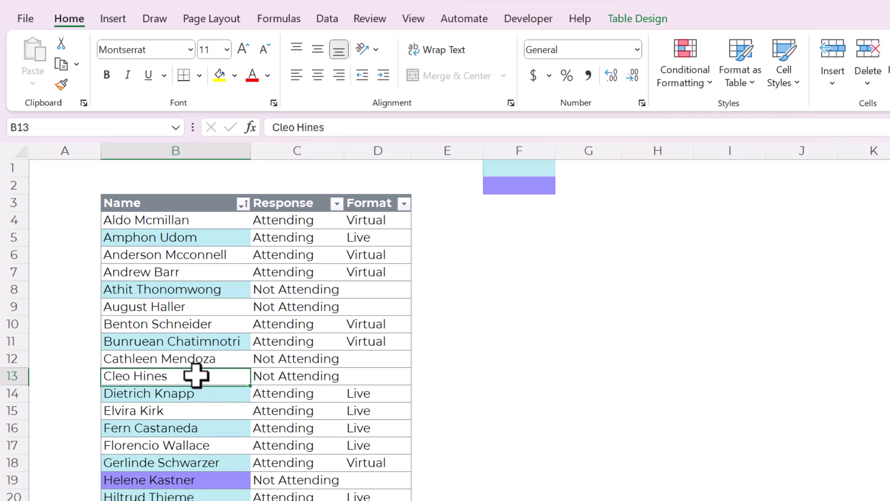
{"action": "left_click", "coordinate": [202, 281]}
- Select the whole attendee table and show the Insert ribbon tab
{"action": "left_click", "coordinate": [109, 201]}
{"action": "left_click", "coordinate": [139, 219]}
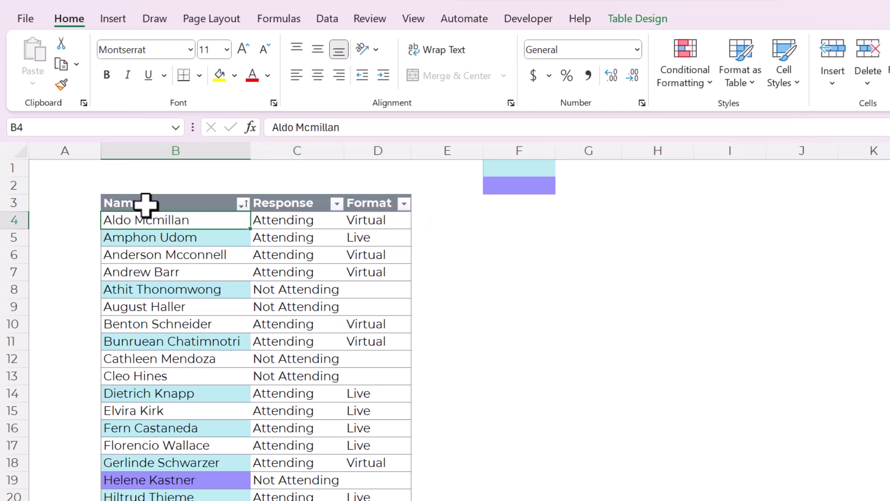
{"action": "left_click_drag", "start_coordinate": [145, 204], "coordinate": [395, 500]}
{"action": "left_click", "coordinate": [210, 306]}
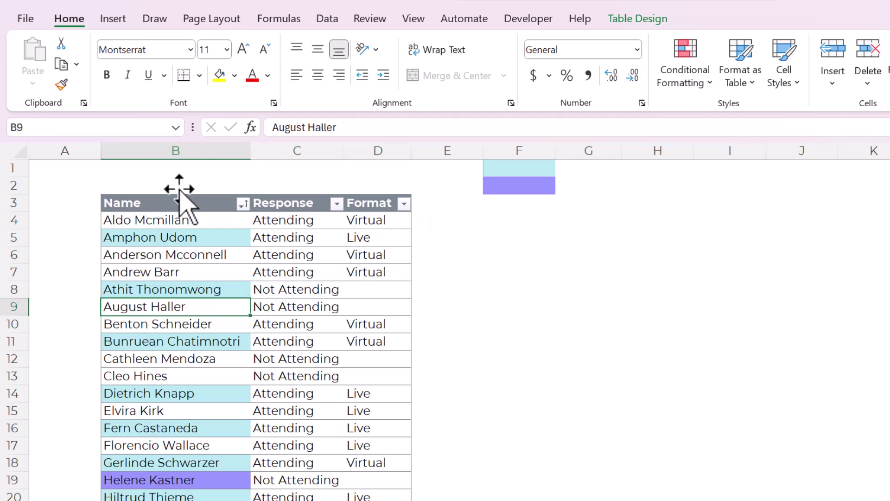
{"action": "left_click", "coordinate": [108, 18]}
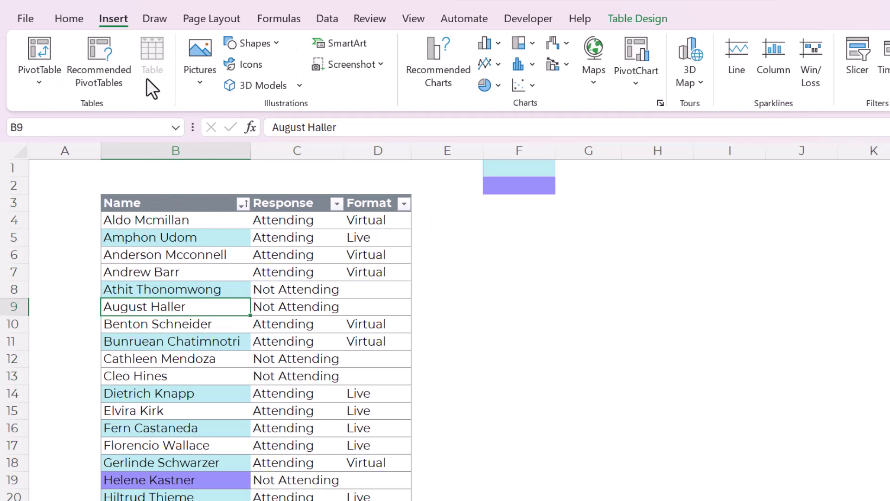
- Inspect individual names and the Response cell C10 in rows 7 to 12
{"action": "left_click", "coordinate": [189, 270]}
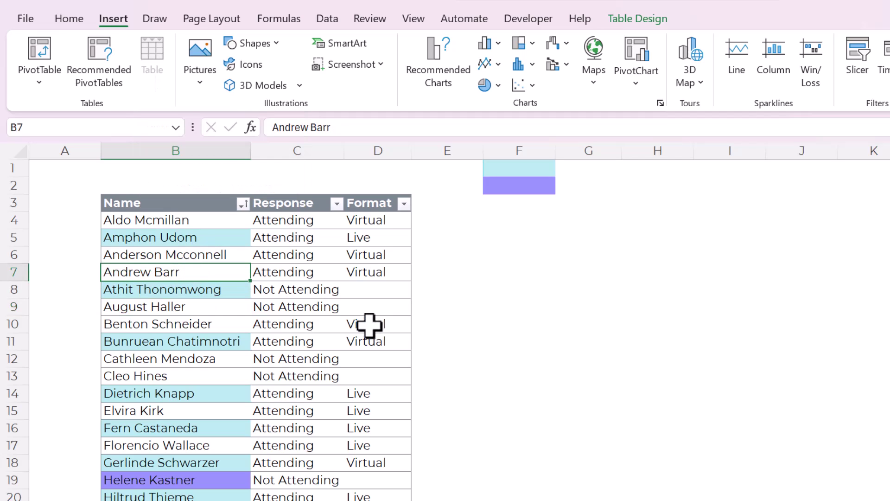
{"action": "left_click", "coordinate": [320, 324]}
{"action": "left_click", "coordinate": [181, 311]}
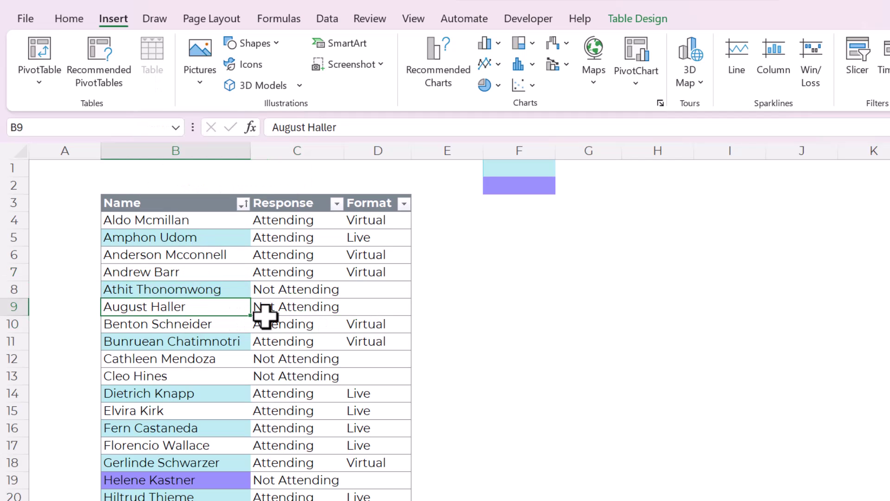
{"action": "left_click", "coordinate": [188, 358]}
{"action": "scroll", "coordinate": [195, 371], "scroll_direction": "down", "scroll_amount": 5}
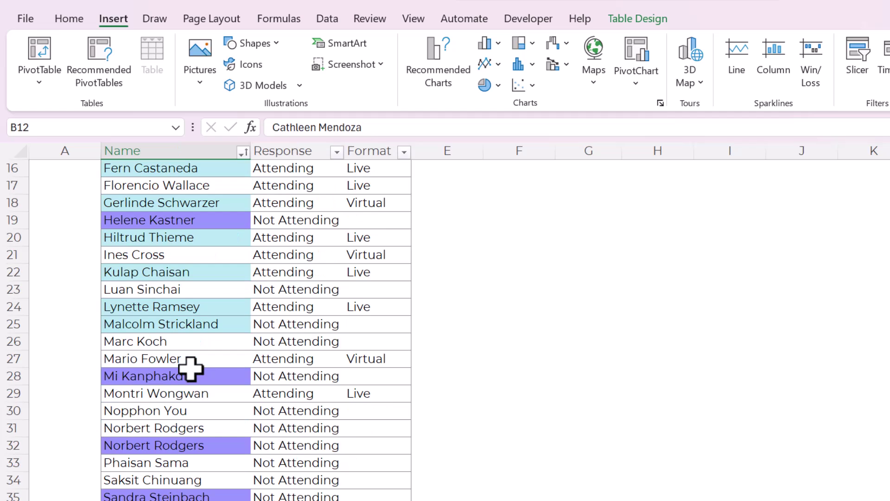
{"action": "scroll", "coordinate": [190, 369], "scroll_direction": "up", "scroll_amount": 5}
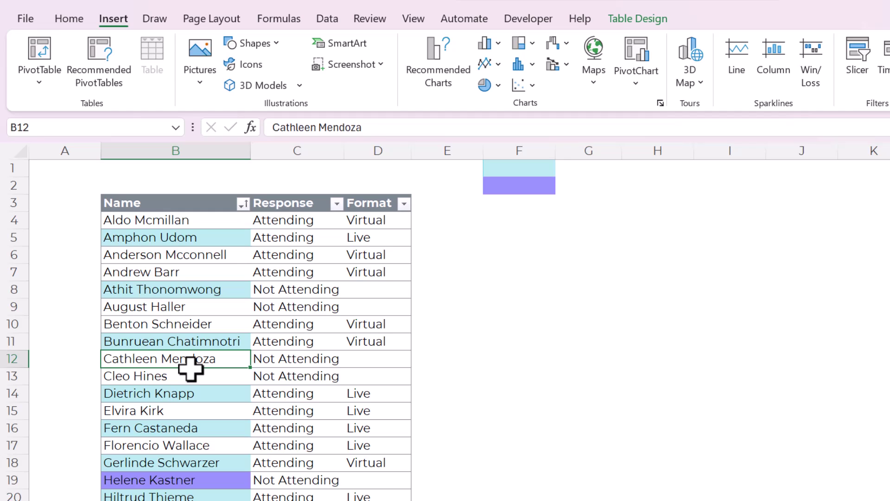
{"action": "left_click", "coordinate": [199, 340]}
{"action": "left_click", "coordinate": [209, 322]}
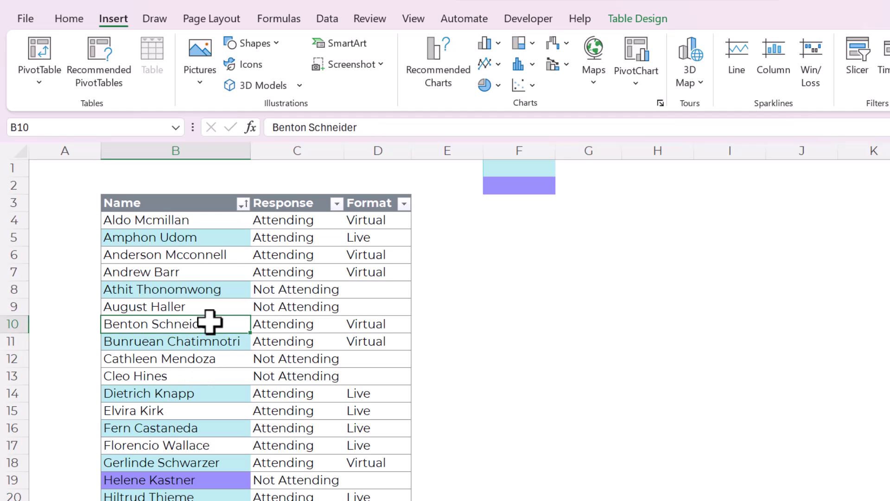
- Sort the Name column by colour with light-blue names on top
{"action": "left_click", "coordinate": [243, 204]}
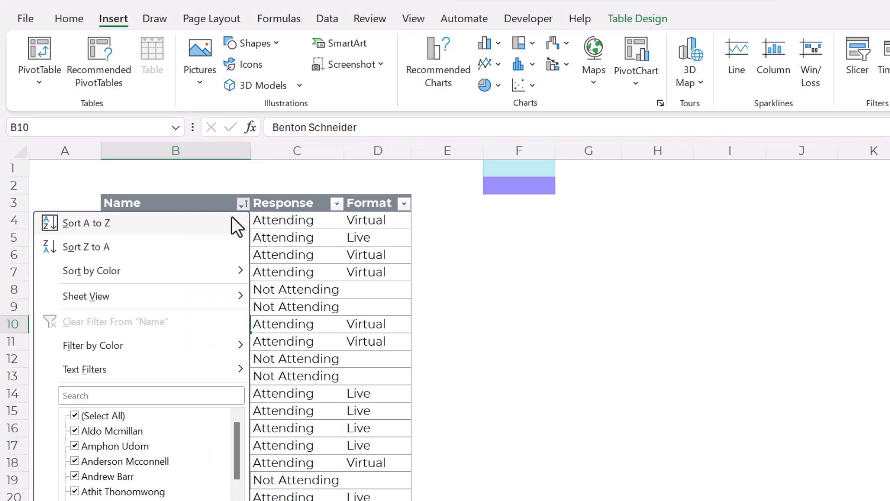
{"action": "mouse_move", "coordinate": [131, 344]}
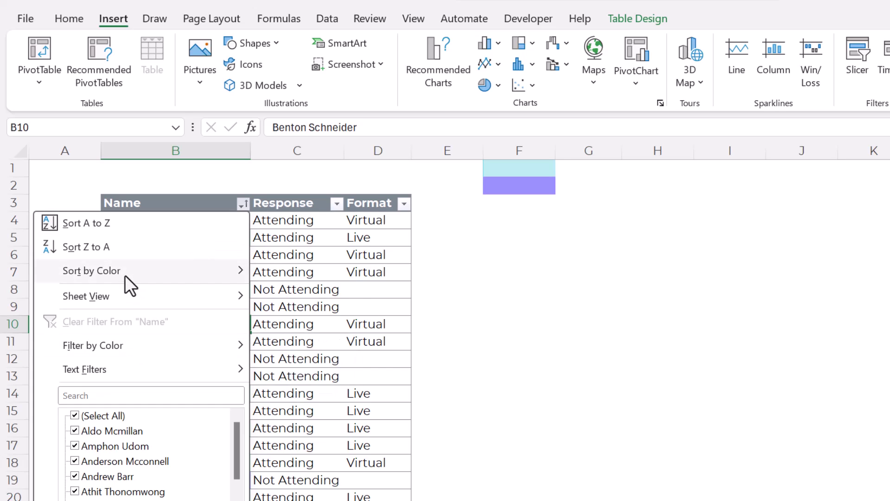
{"action": "mouse_move", "coordinate": [124, 274]}
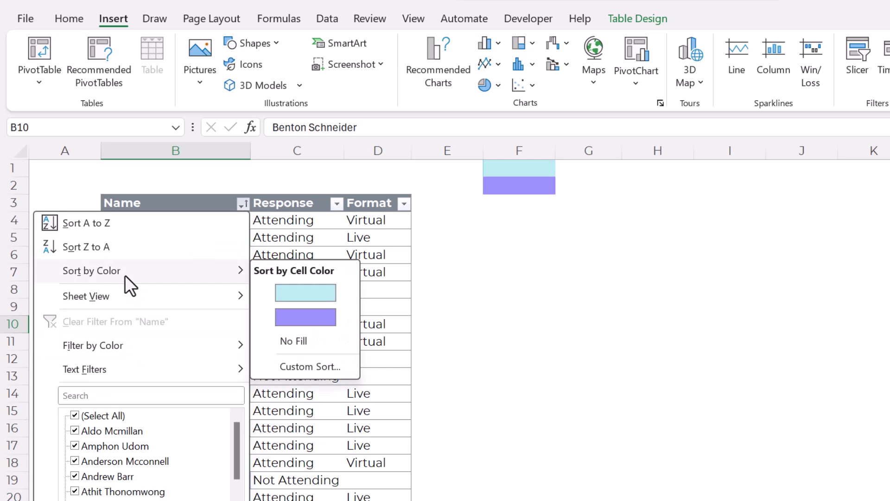
{"action": "left_click", "coordinate": [296, 294]}
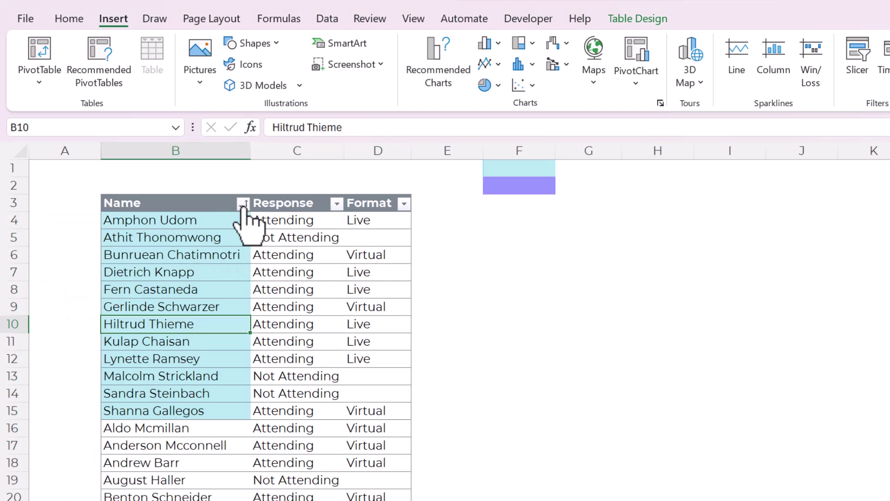
- Re-sort by colour with purple names on top, then select the seven purple names
{"action": "left_click", "coordinate": [242, 204]}
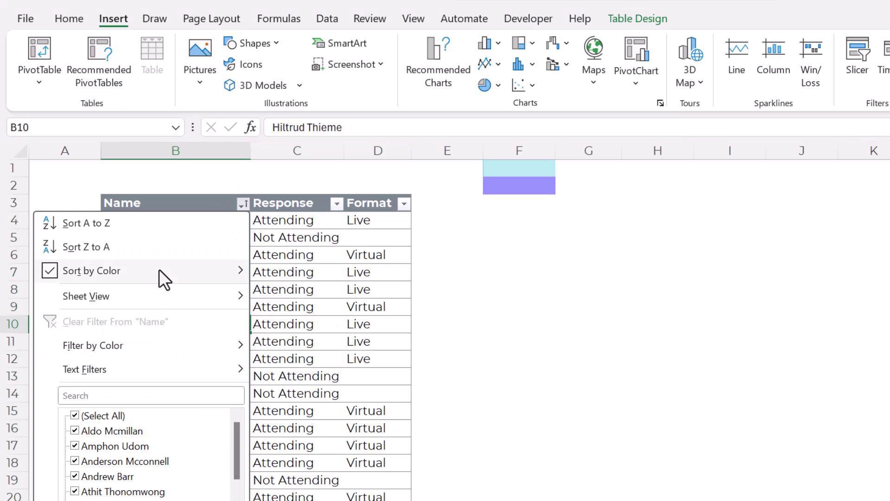
{"action": "mouse_move", "coordinate": [160, 271]}
{"action": "left_click", "coordinate": [279, 315]}
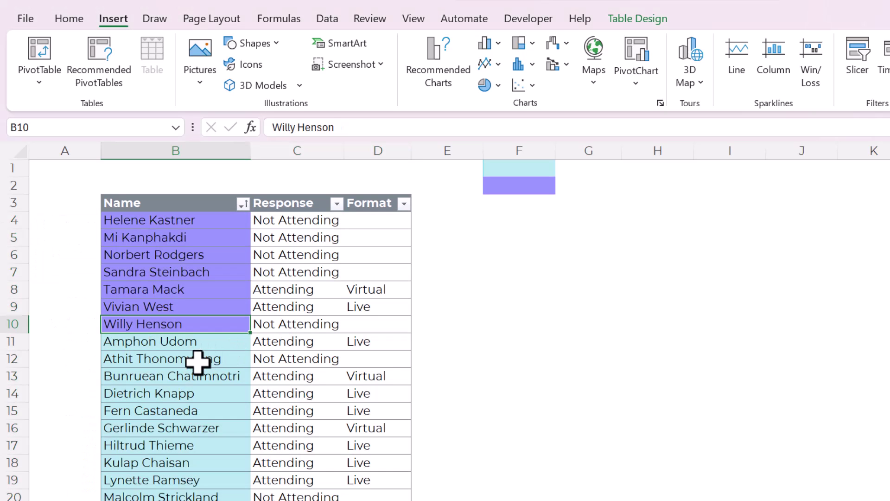
{"action": "left_click", "coordinate": [198, 360]}
{"action": "left_click_drag", "start_coordinate": [191, 326], "coordinate": [176, 225]}
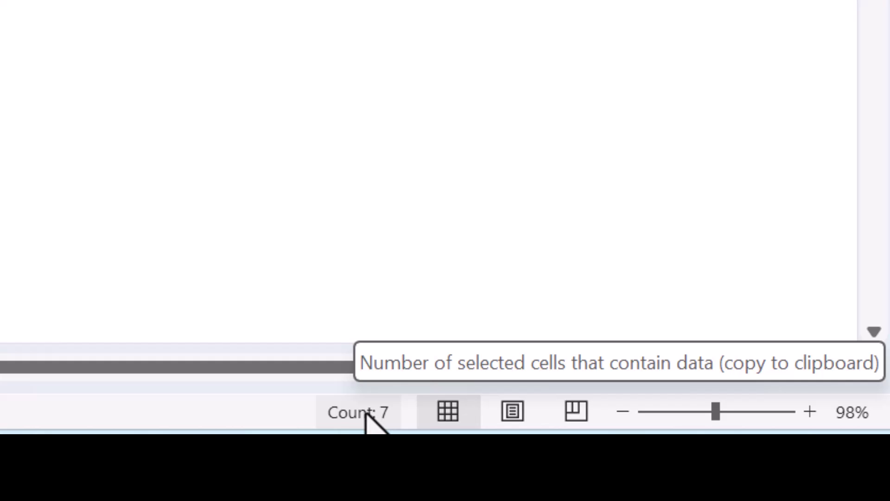
- Paste the purple name count of 7 into F2
{"action": "left_click", "coordinate": [366, 414]}
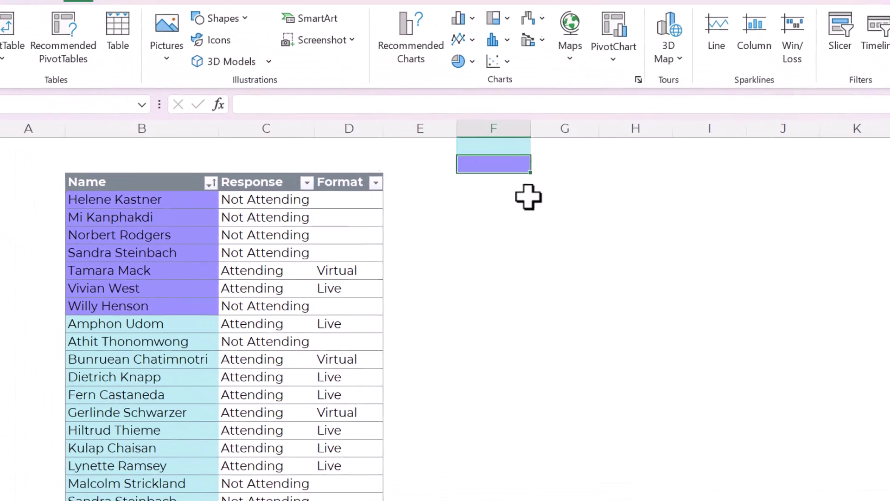
{"action": "key", "text": "ctrl+v"}
{"action": "left_click", "coordinate": [552, 216]}
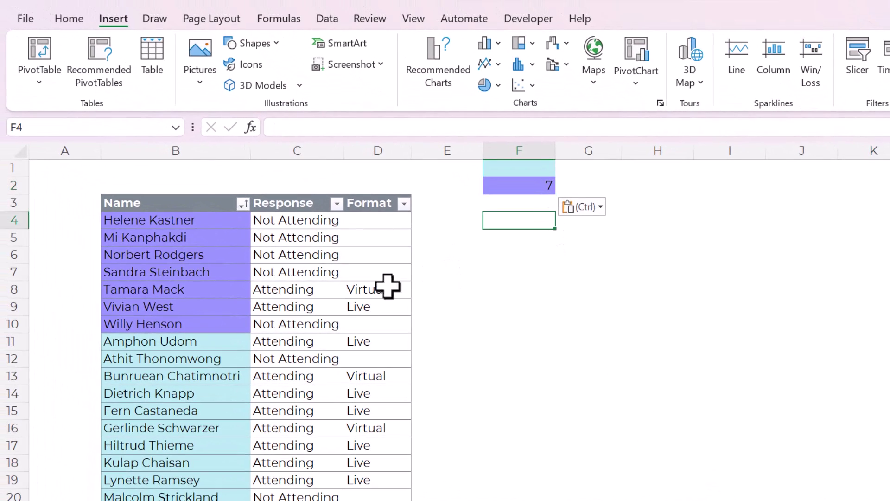
- Select the light-blue names and paste their count of 12 into F1
{"action": "left_click", "coordinate": [217, 343]}
{"action": "key", "text": "ctrl+shift+Down"}
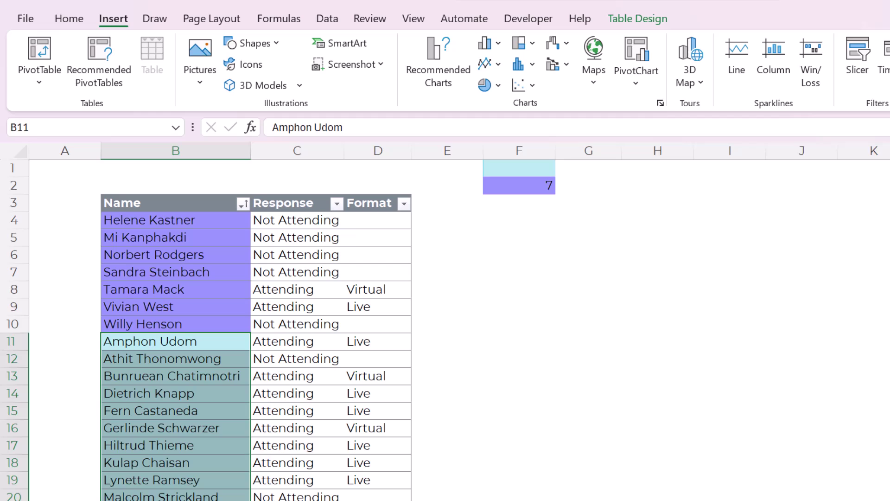
{"action": "left_click", "coordinate": [536, 164]}
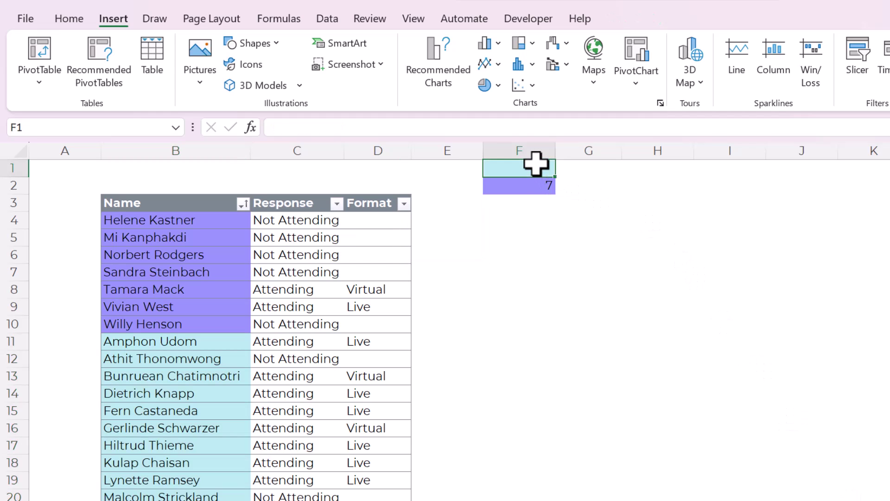
{"action": "key", "text": "ctrl+v"}
- Select F1:F2 and undo to remove the 12 and 7 counts
{"action": "left_click", "coordinate": [595, 293]}
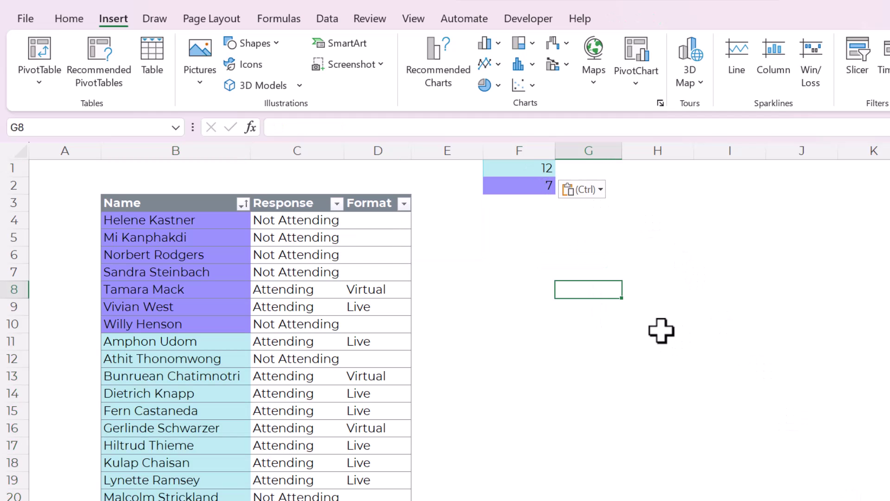
{"action": "left_click", "coordinate": [629, 287]}
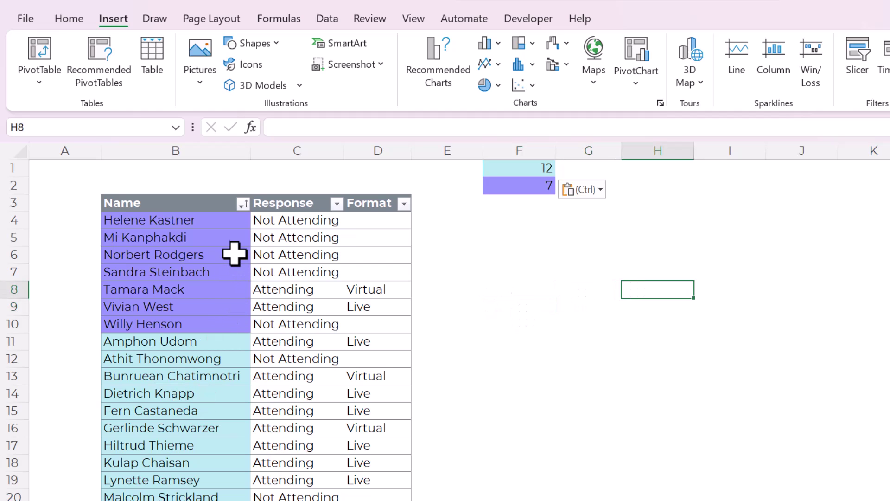
{"action": "left_click_drag", "start_coordinate": [503, 170], "coordinate": [500, 187]}
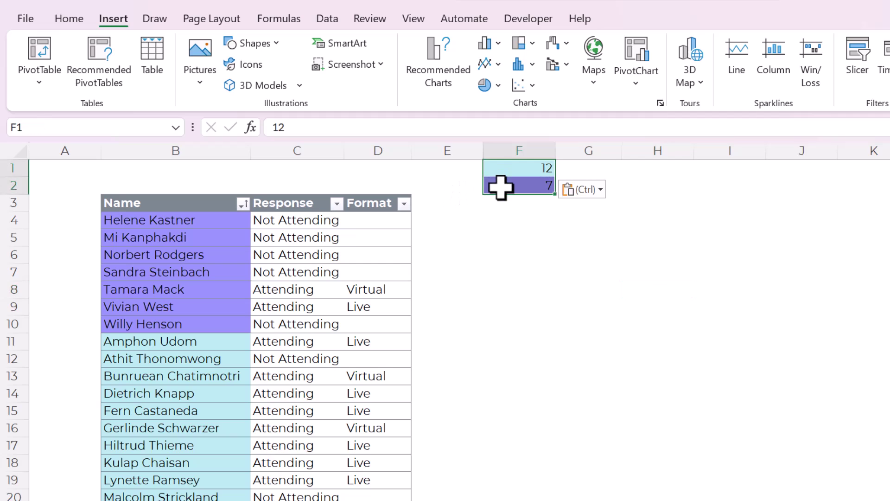
{"action": "key", "text": "ctrl+z"}
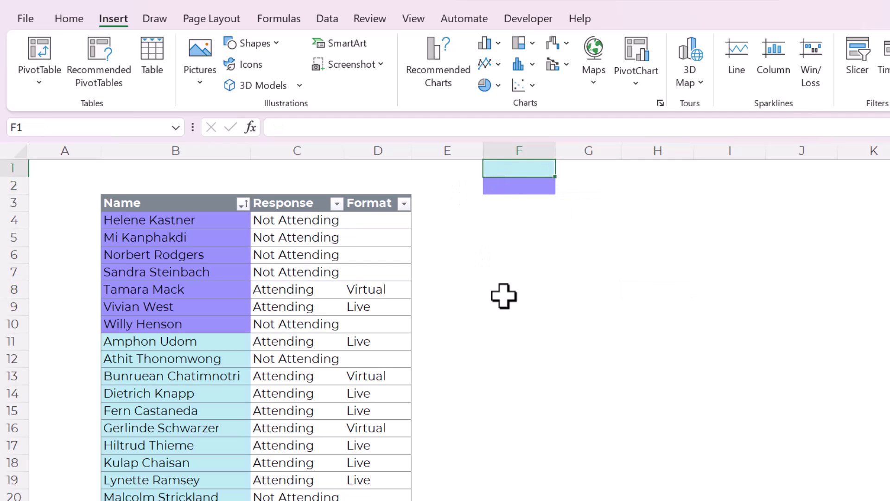
- Sort the Name column alphabetically from A to Z
{"action": "left_click", "coordinate": [250, 208]}
{"action": "left_click", "coordinate": [225, 218]}
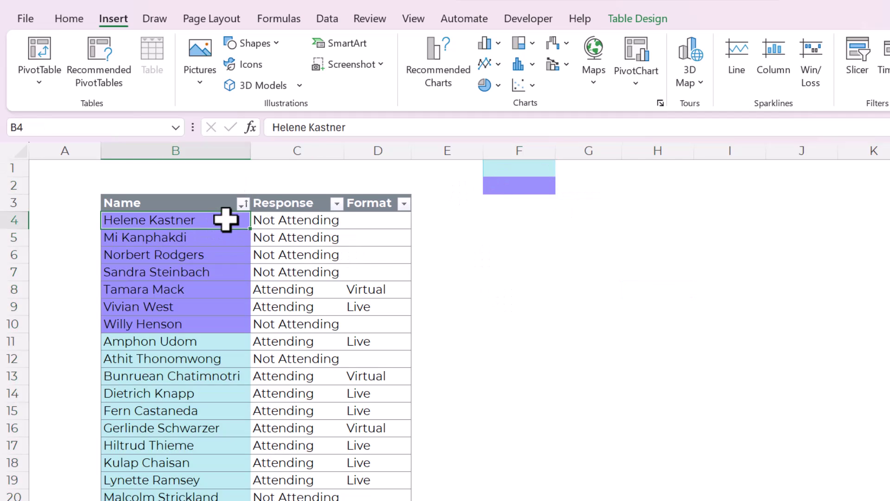
{"action": "left_click", "coordinate": [242, 204]}
{"action": "left_click", "coordinate": [111, 229]}
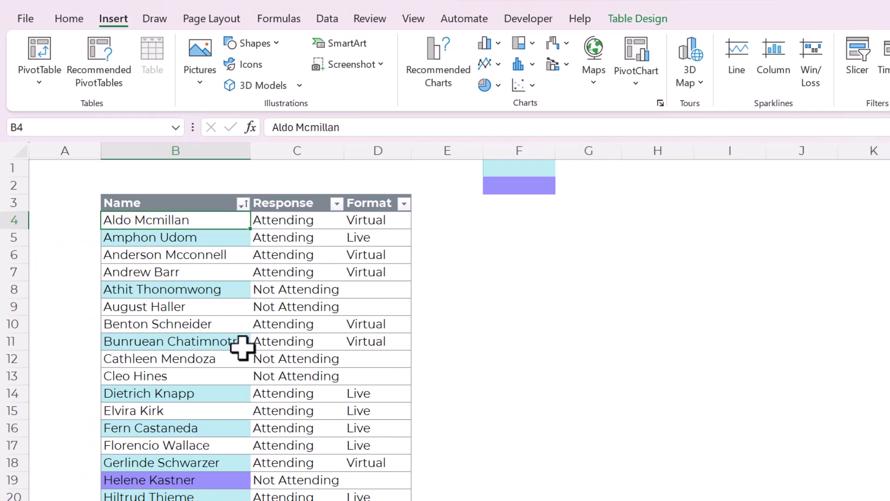
{"action": "left_click", "coordinate": [533, 236]}
- Start =AGGREGATE( in F1 with function 3 (COUNTA) and option 5 to ignore hidden rows
{"action": "left_click", "coordinate": [511, 169]}
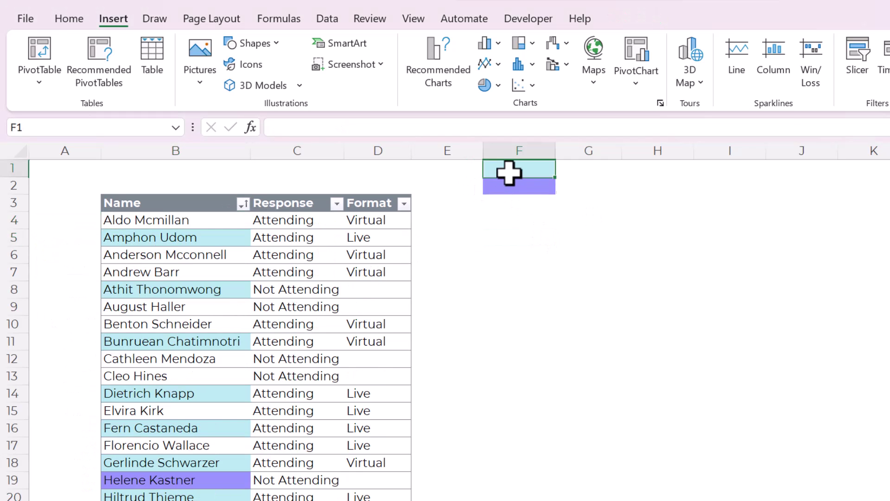
{"action": "type", "text": "="}
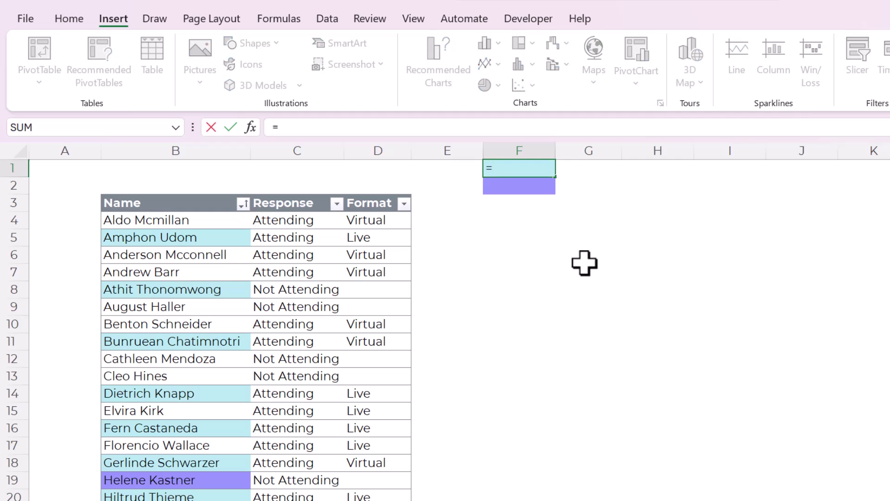
{"action": "type", "text": "AGGREGATE("}
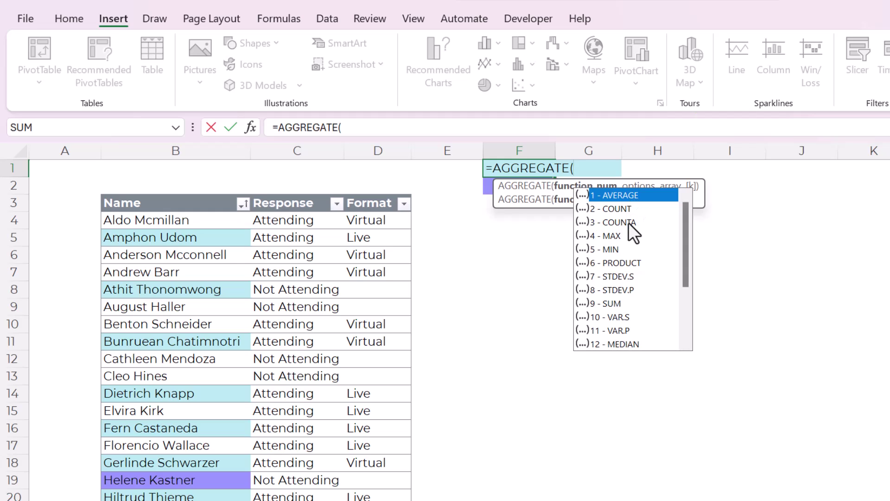
{"action": "left_click", "coordinate": [633, 218]}
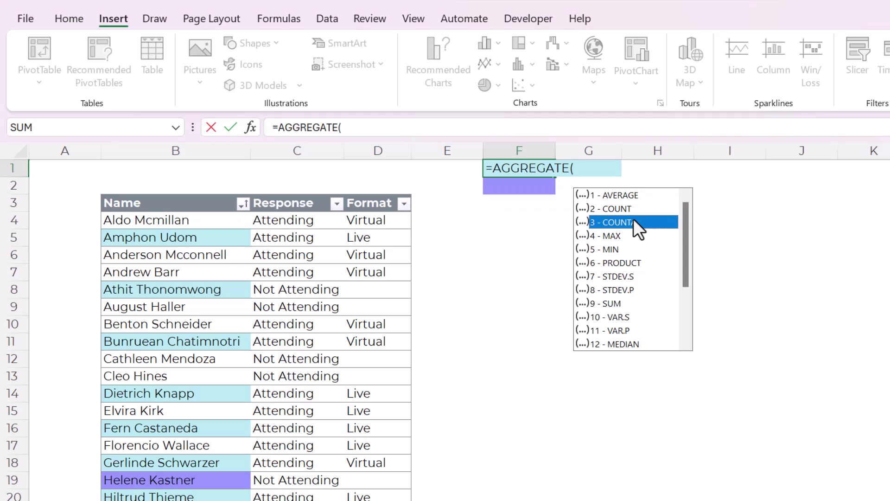
{"action": "left_click", "coordinate": [617, 213]}
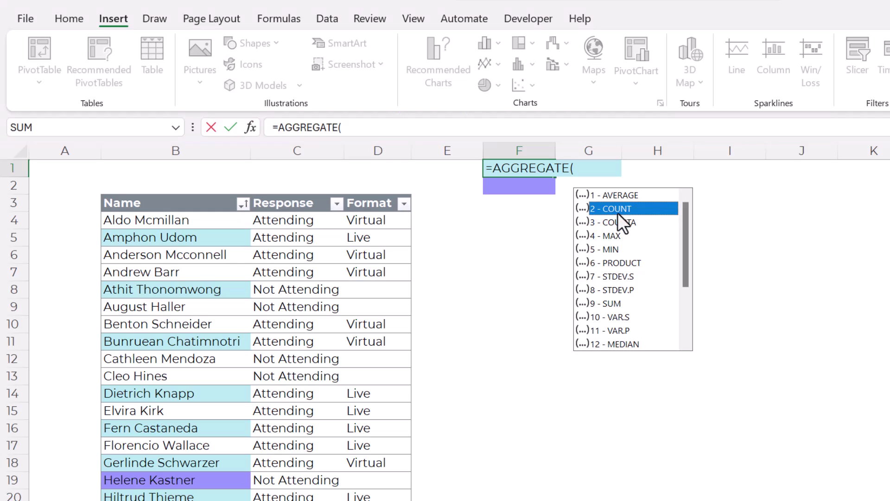
{"action": "left_click", "coordinate": [615, 222]}
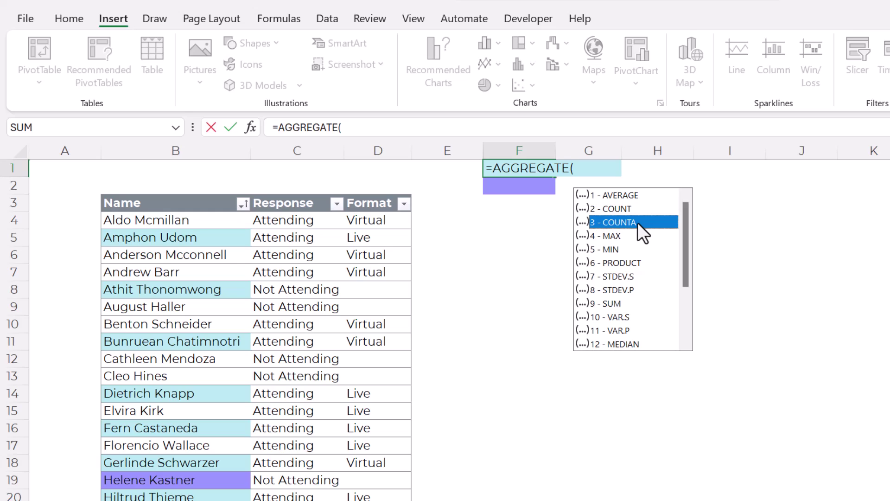
{"action": "left_click", "coordinate": [612, 306]}
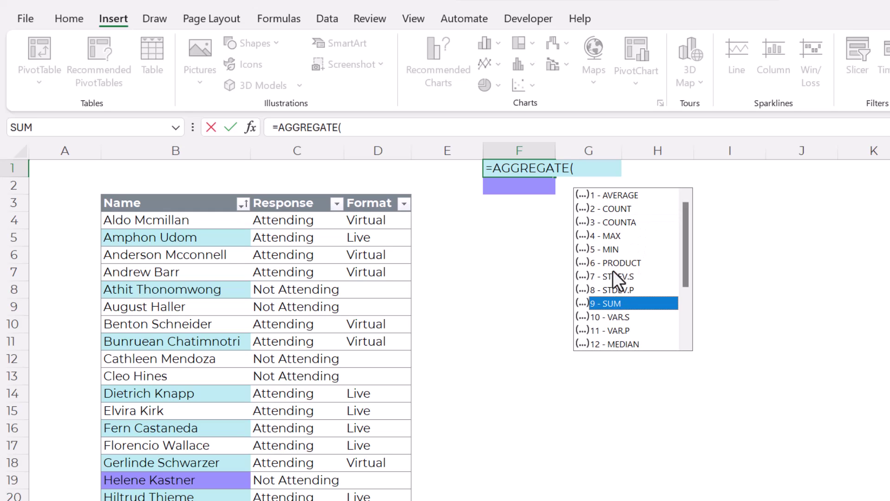
{"action": "left_click", "coordinate": [621, 209]}
{"action": "left_click", "coordinate": [628, 222]}
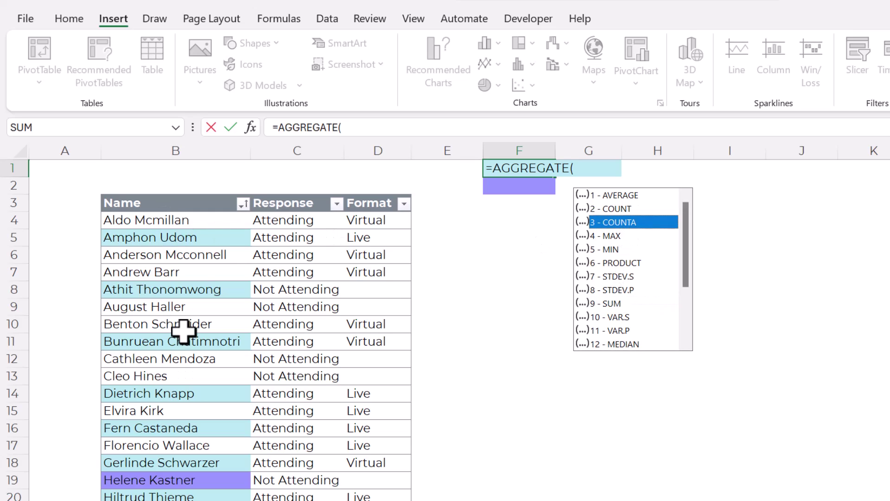
{"action": "double_click", "coordinate": [630, 222]}
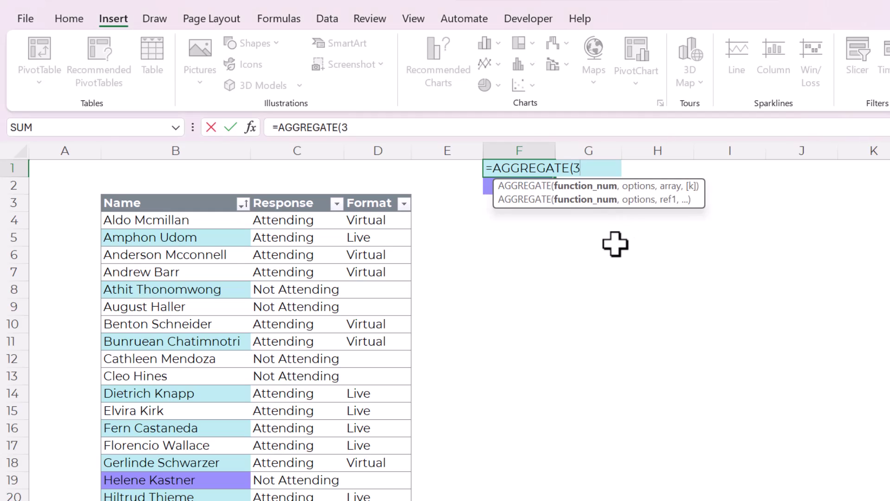
{"action": "type", "text": ","}
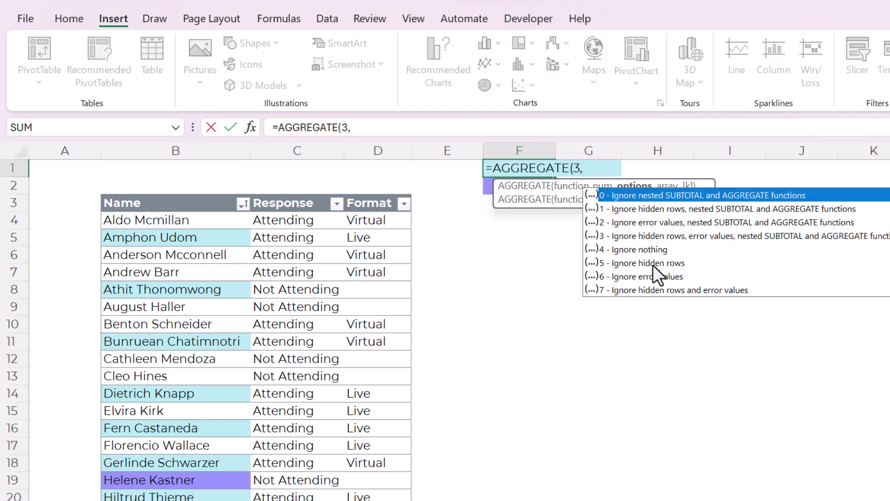
{"action": "left_click", "coordinate": [633, 263]}
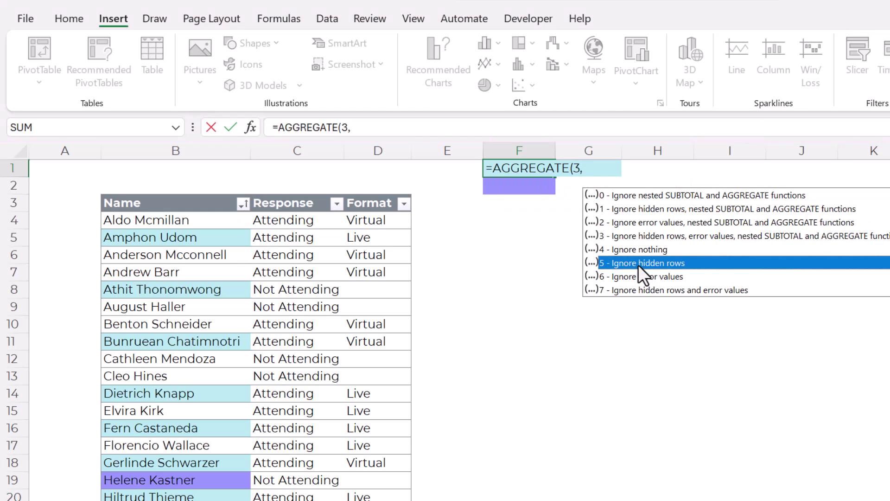
{"action": "double_click", "coordinate": [638, 264]}
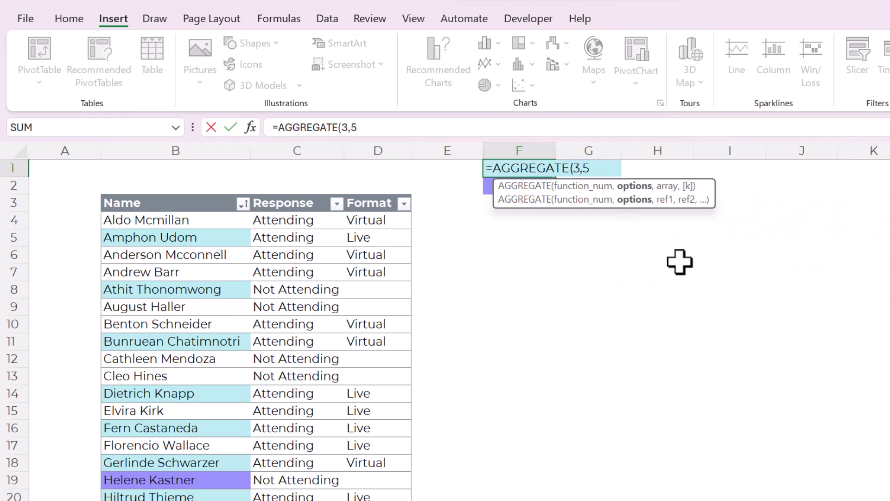
{"action": "type", "text": ","}
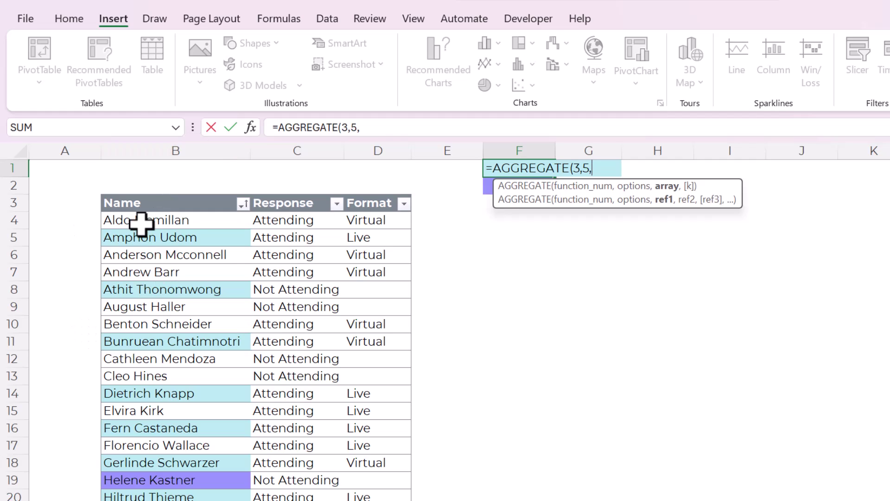
- Finish the formula with MeetingResponse[Name] so F1 returns a count of 40
{"action": "left_click", "coordinate": [147, 189]}
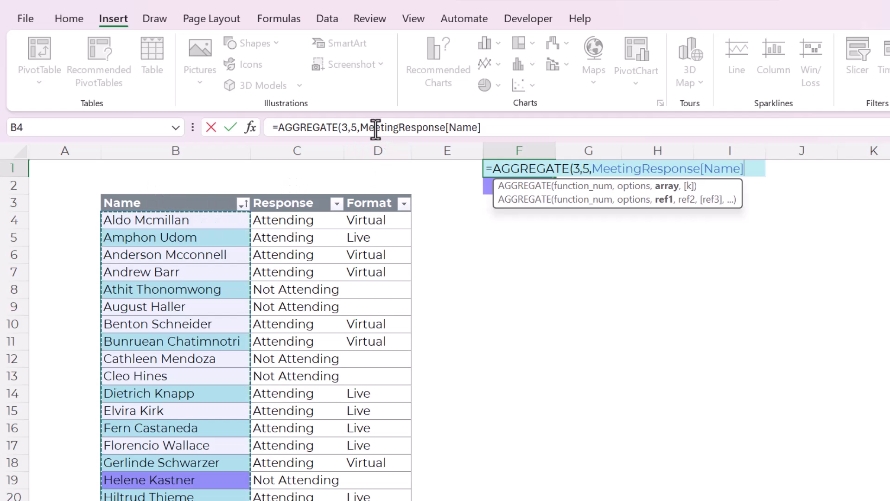
{"action": "left_click_drag", "start_coordinate": [362, 128], "coordinate": [473, 128]}
{"action": "left_click", "coordinate": [492, 126]}
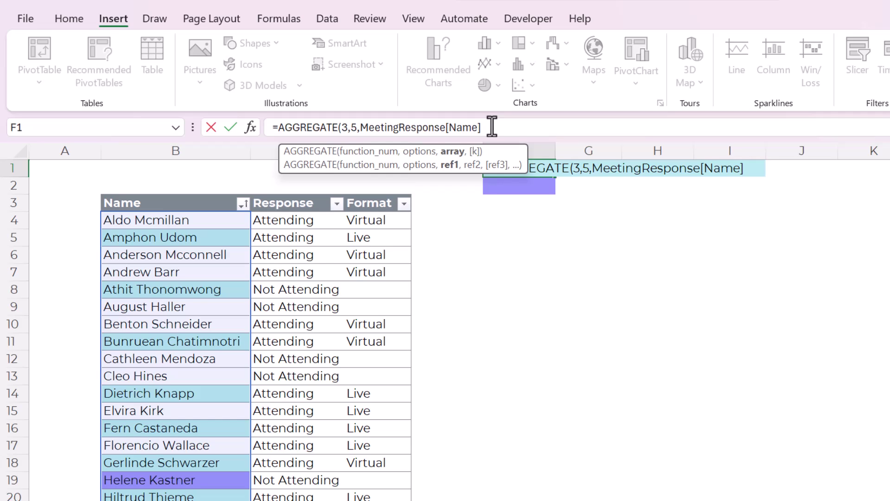
{"action": "type", "text": ")"}
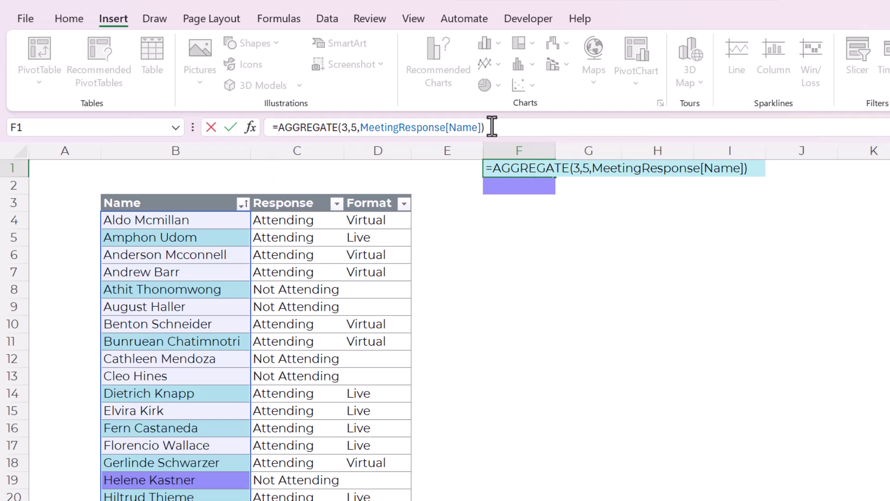
{"action": "key", "text": "Return"}
{"action": "key", "text": "Up"}
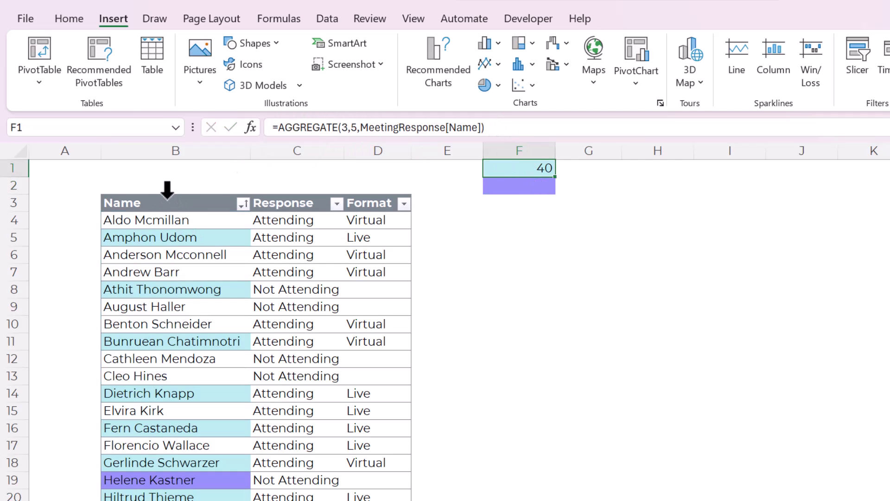
- Select the first name and briefly open, then close, the Name filter options
{"action": "left_click", "coordinate": [167, 189]}
{"action": "left_click", "coordinate": [195, 224]}
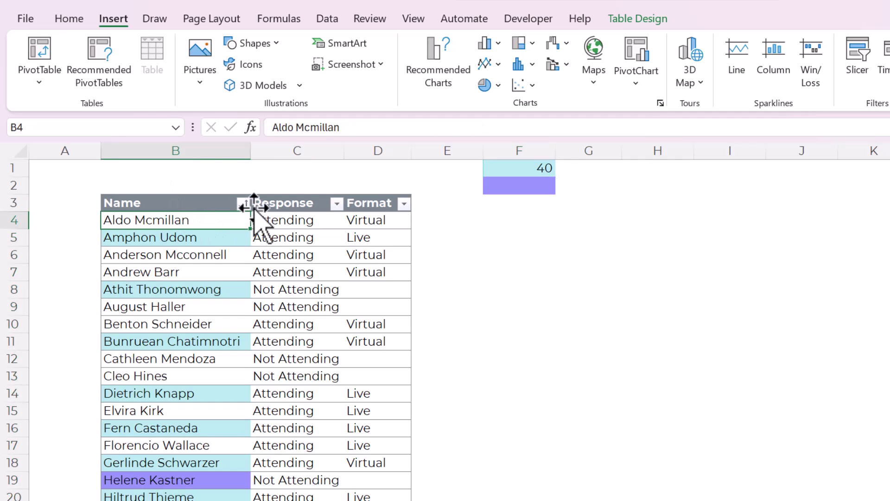
{"action": "left_click", "coordinate": [243, 203]}
{"action": "key", "text": "Escape"}
- Copy F1's AGGREGATE formula and paste it as a formula into F2
{"action": "left_click", "coordinate": [547, 170]}
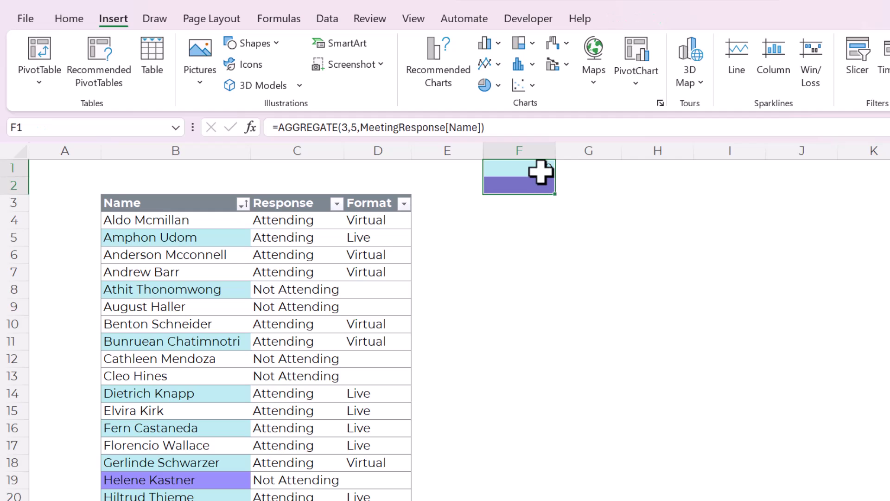
{"action": "key", "text": "ctrl+c"}
{"action": "right_click", "coordinate": [518, 185]}
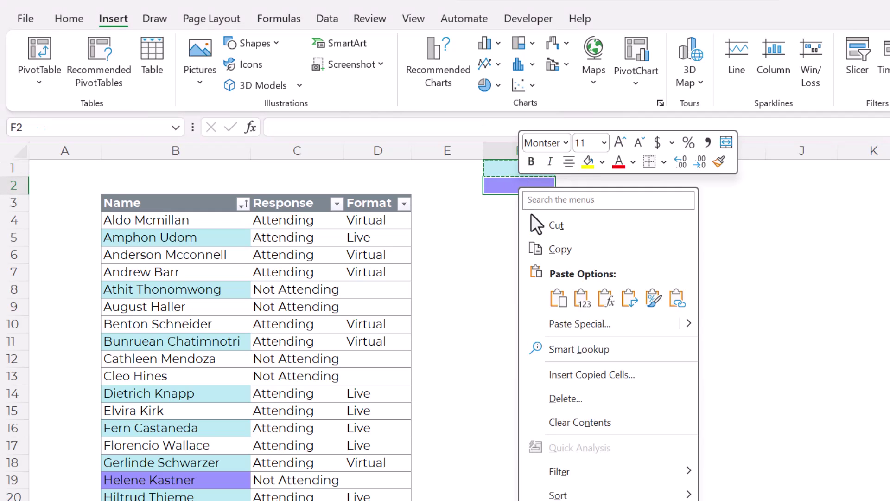
{"action": "left_click", "coordinate": [604, 297]}
- Select a Name cell and open the Name column's filter options
{"action": "left_click", "coordinate": [616, 181]}
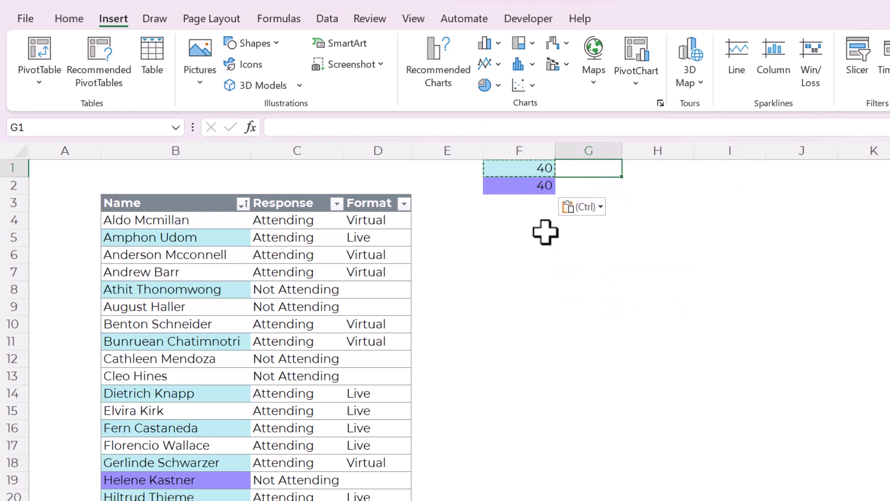
{"action": "left_click", "coordinate": [544, 232]}
{"action": "left_click", "coordinate": [207, 222]}
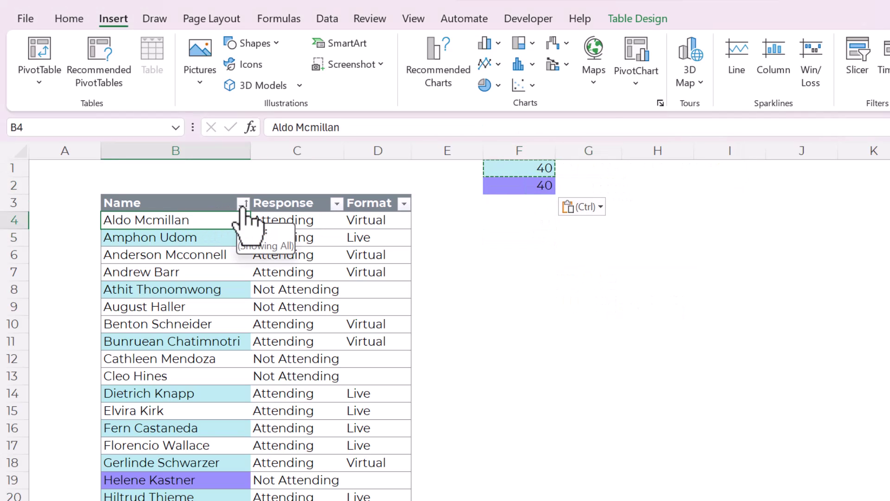
{"action": "left_click", "coordinate": [242, 203]}
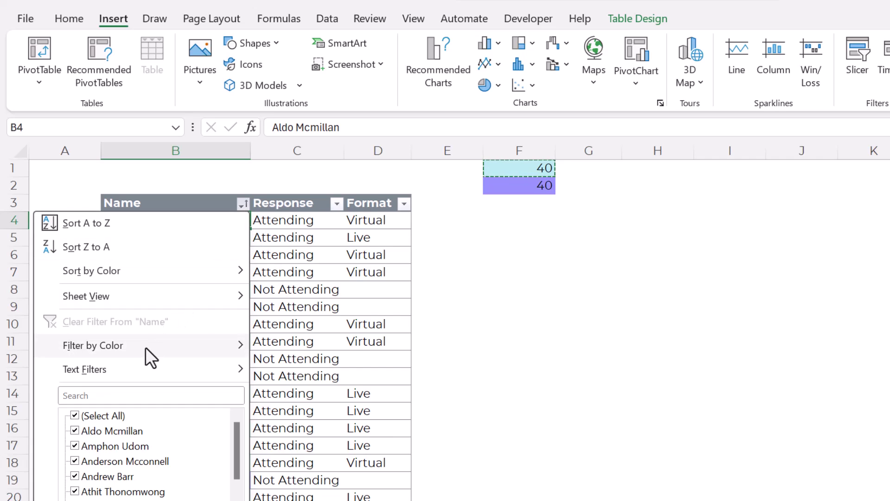
- Filter the Name column to light-blue names, leaving 12 visible
{"action": "mouse_move", "coordinate": [145, 347]}
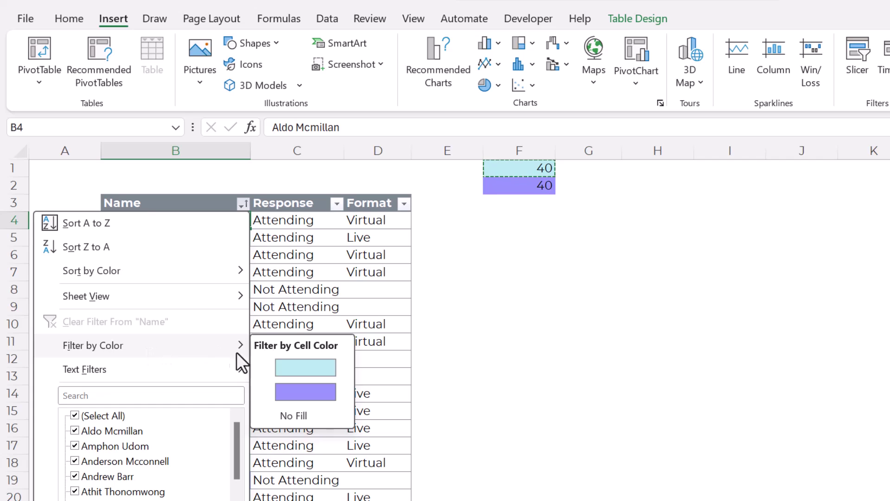
{"action": "left_click", "coordinate": [276, 363]}
{"action": "left_click", "coordinate": [462, 259]}
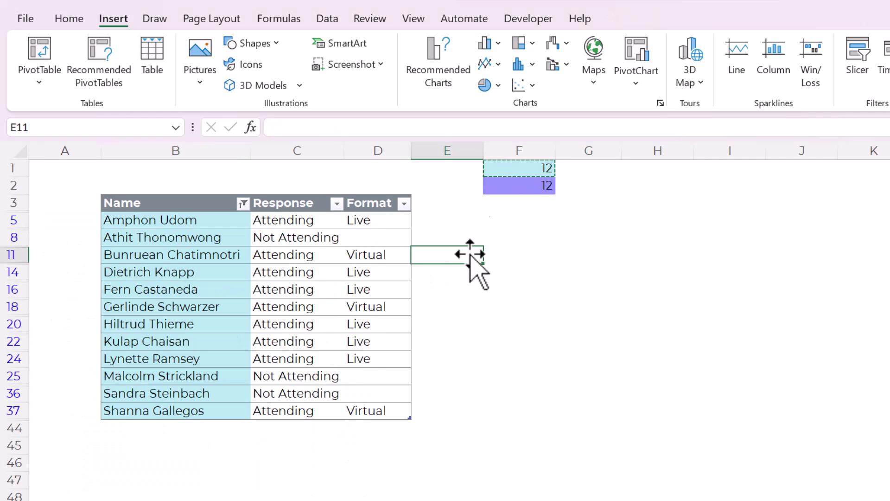
{"action": "left_click", "coordinate": [529, 171]}
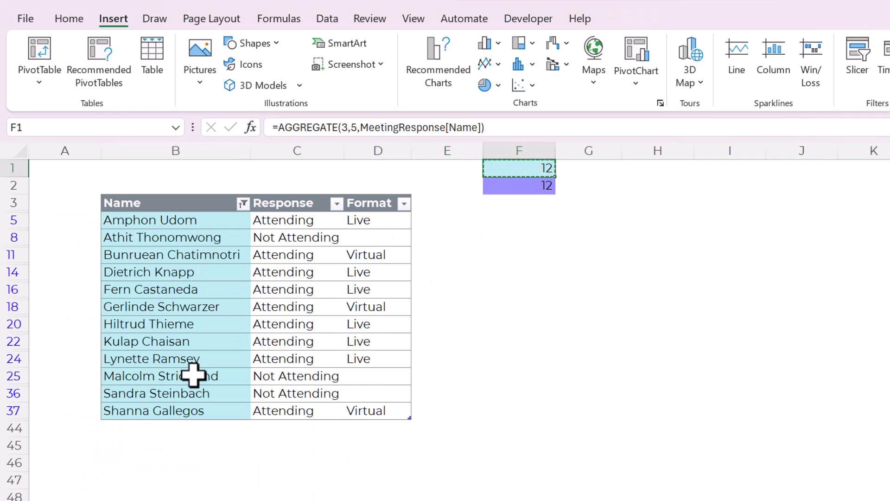
{"action": "left_click_drag", "start_coordinate": [195, 413], "coordinate": [188, 224]}
- Copy F1 and paste it back as the fixed value 12
{"action": "left_click", "coordinate": [511, 173]}
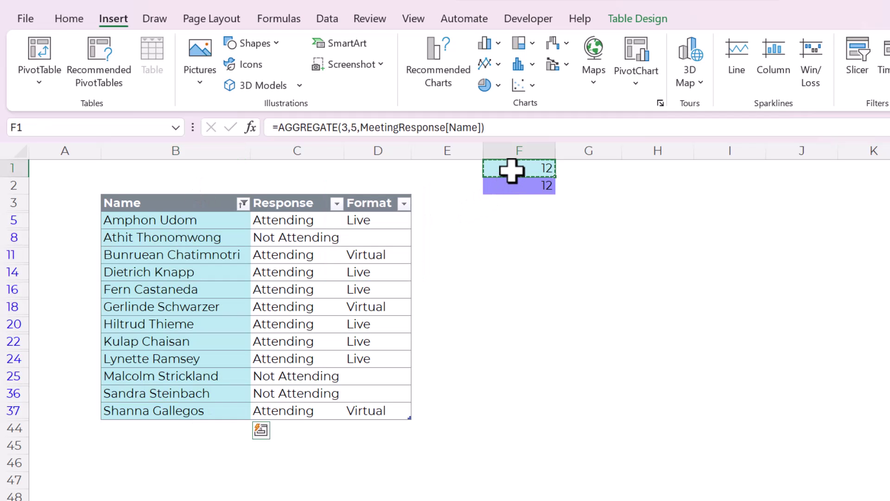
{"action": "left_click", "coordinate": [525, 170]}
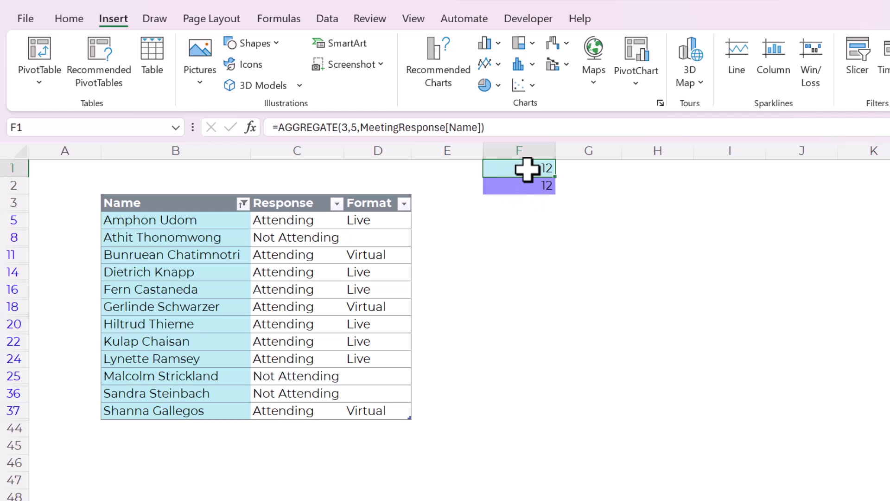
{"action": "key", "text": "ctrl+c"}
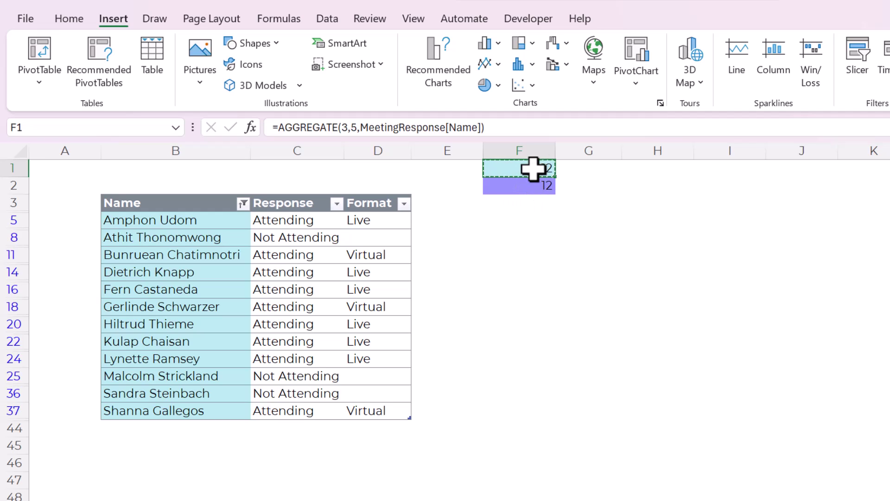
{"action": "right_click", "coordinate": [535, 170]}
{"action": "left_click", "coordinate": [593, 282]}
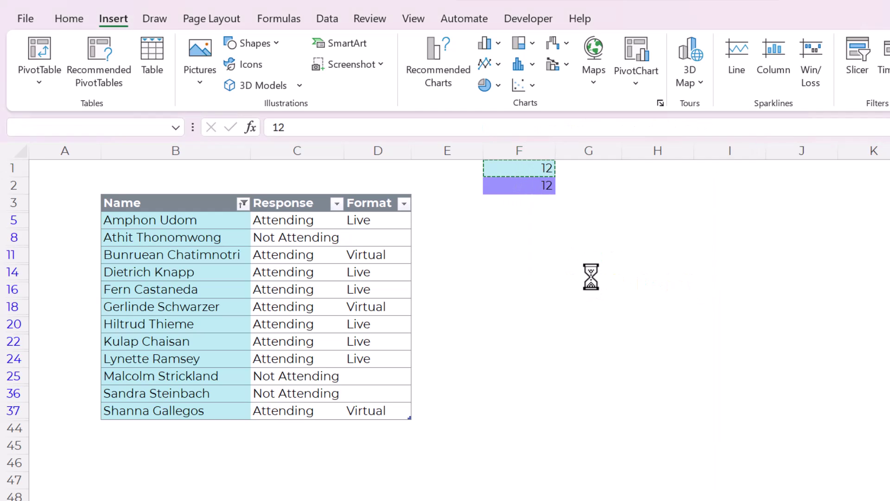
- Check that F1 now holds 12 and view F2's formula
{"action": "double_click", "coordinate": [544, 167]}
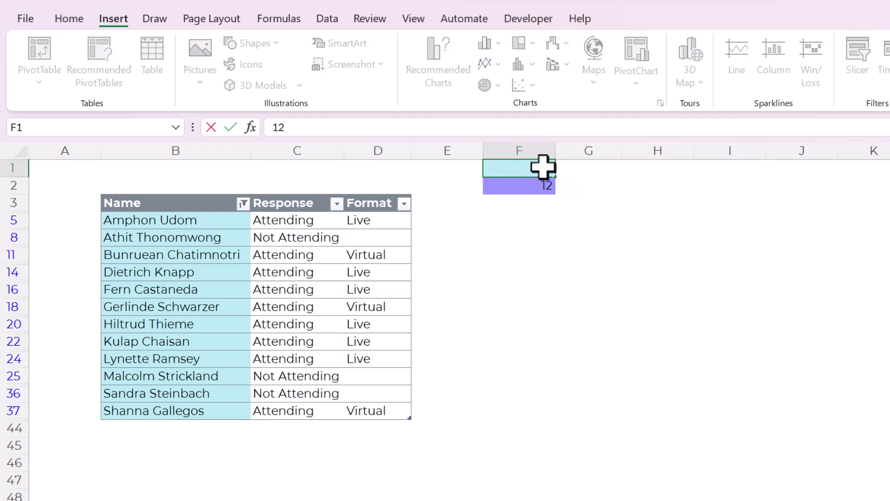
{"action": "double_click", "coordinate": [363, 127]}
{"action": "left_click", "coordinate": [727, 219]}
{"action": "left_click", "coordinate": [540, 186]}
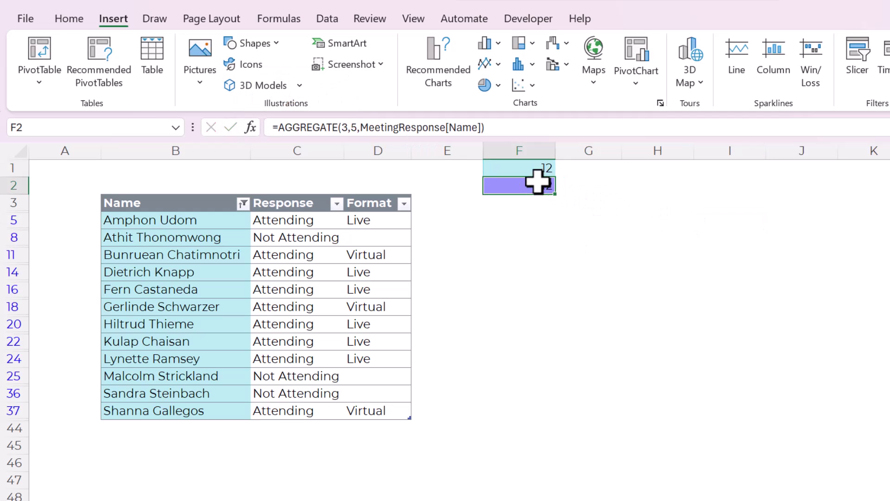
{"action": "left_click", "coordinate": [592, 257]}
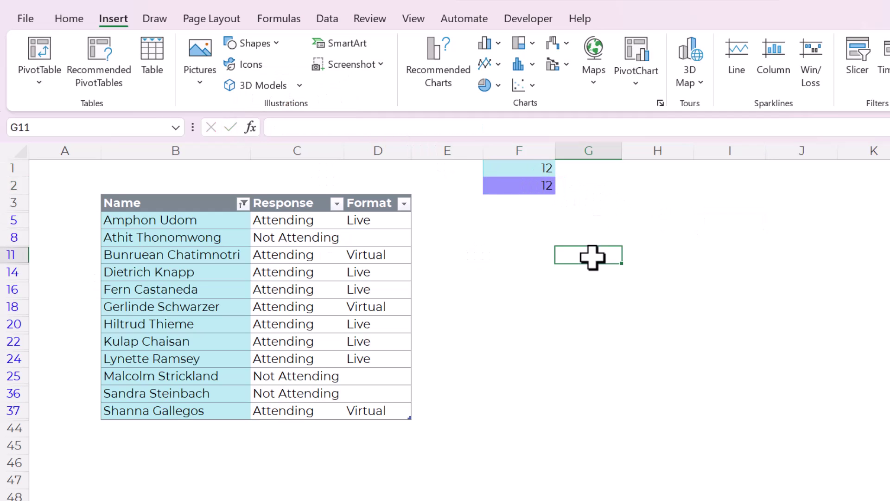
- Filter the Name column to the purple names
{"action": "left_click", "coordinate": [242, 203]}
{"action": "mouse_move", "coordinate": [146, 352]}
{"action": "left_click", "coordinate": [302, 394]}
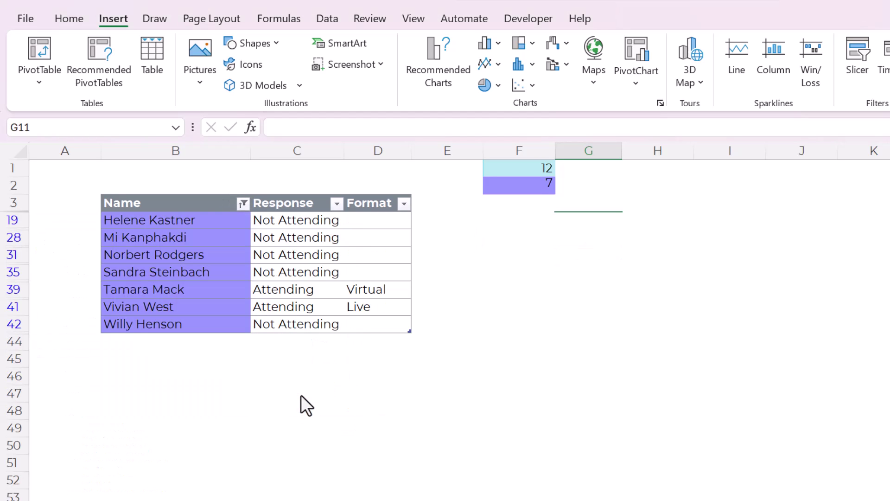
- Copy F2 and paste it back as the fixed value 7
{"action": "left_click", "coordinate": [532, 208]}
{"action": "left_click", "coordinate": [534, 186]}
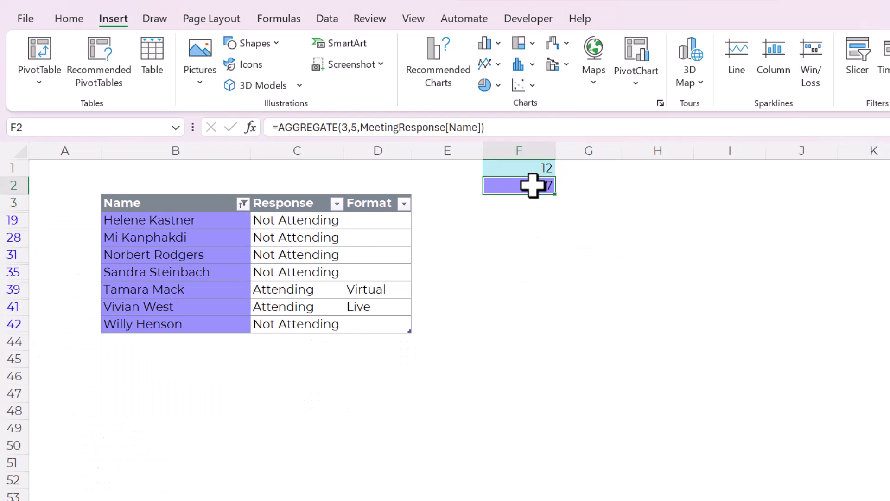
{"action": "key", "text": "ctrl+c"}
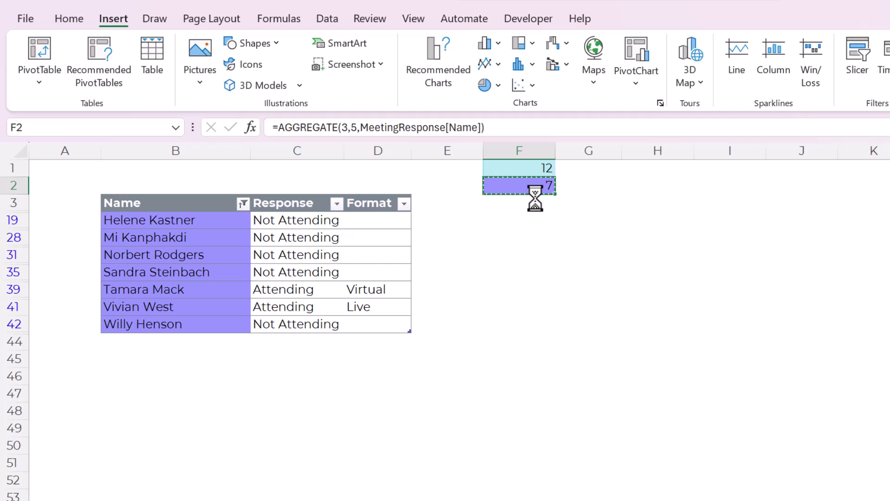
{"action": "right_click", "coordinate": [533, 186]}
{"action": "left_click", "coordinate": [589, 294]}
{"action": "left_click", "coordinate": [533, 247]}
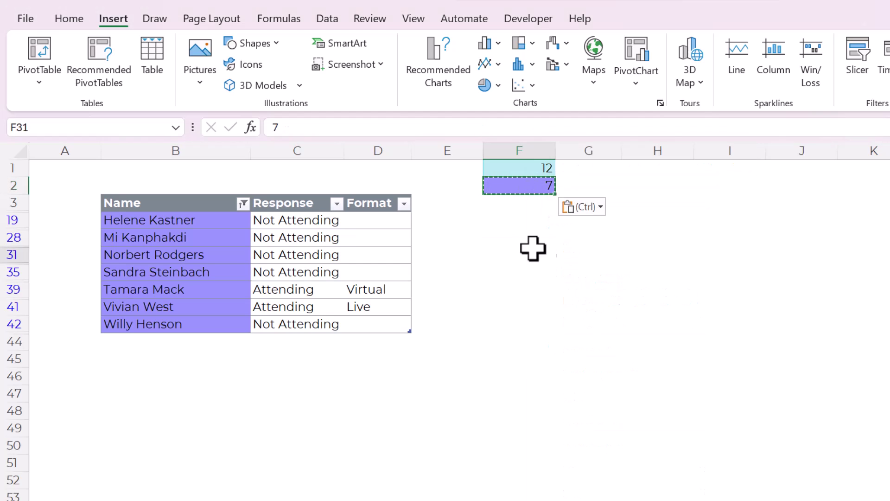
{"action": "double_click", "coordinate": [526, 239]}
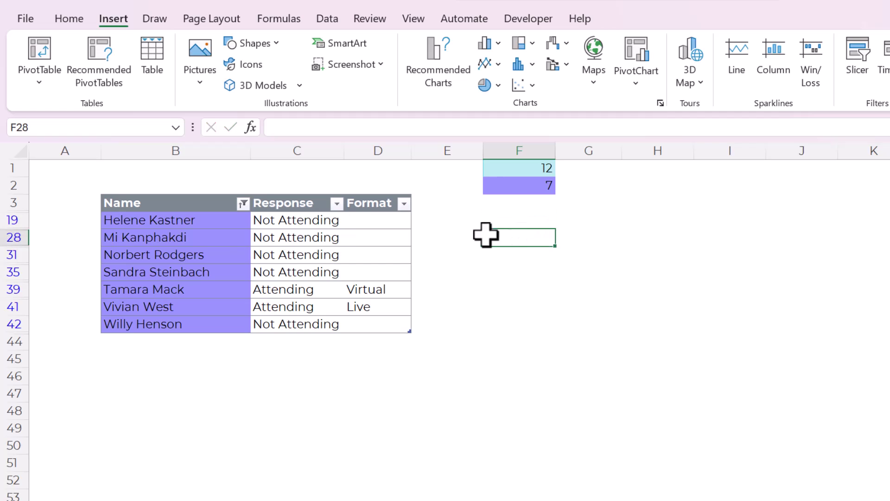
- Clear the colour filter from Name so every row shows again
{"action": "left_click", "coordinate": [242, 204]}
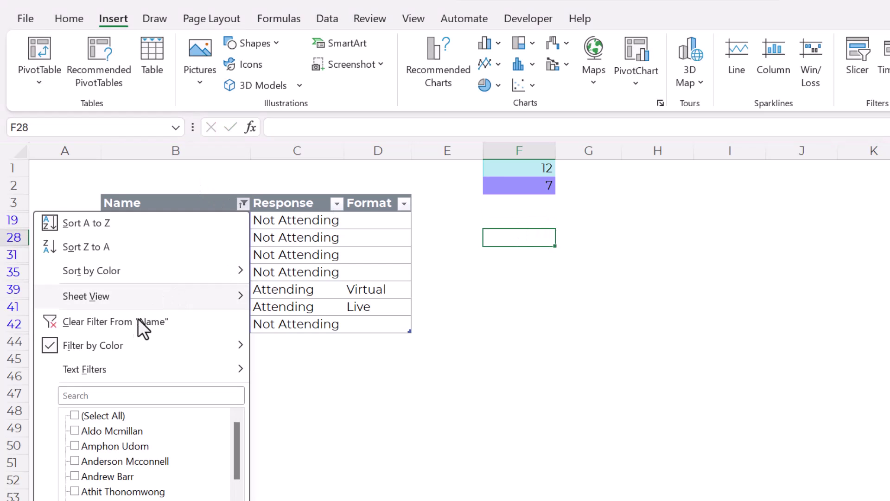
{"action": "left_click", "coordinate": [132, 319]}
{"action": "left_click", "coordinate": [540, 288]}
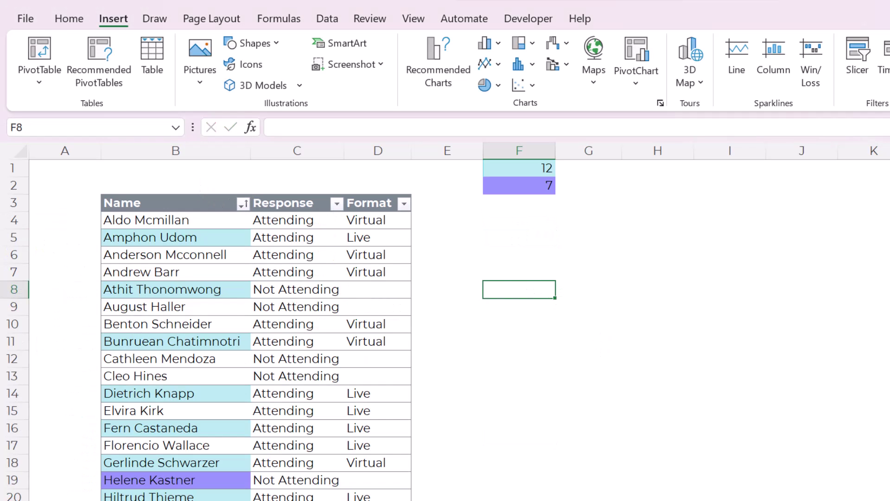
- Check the names, and confirm F1 holds 12 and F2 holds 7
{"action": "left_click", "coordinate": [167, 223]}
{"action": "left_click_drag", "start_coordinate": [167, 225], "coordinate": [169, 494]}
{"action": "left_click", "coordinate": [175, 341]}
{"action": "left_click", "coordinate": [550, 254]}
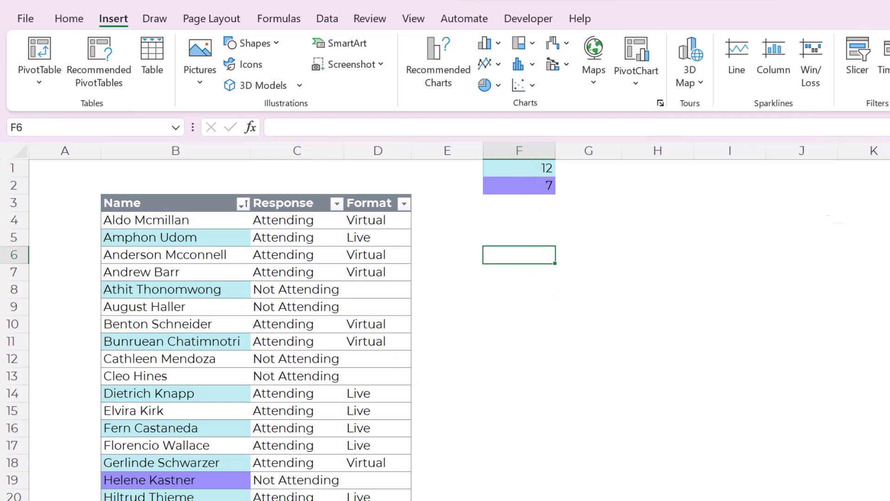
{"action": "left_click", "coordinate": [542, 216]}
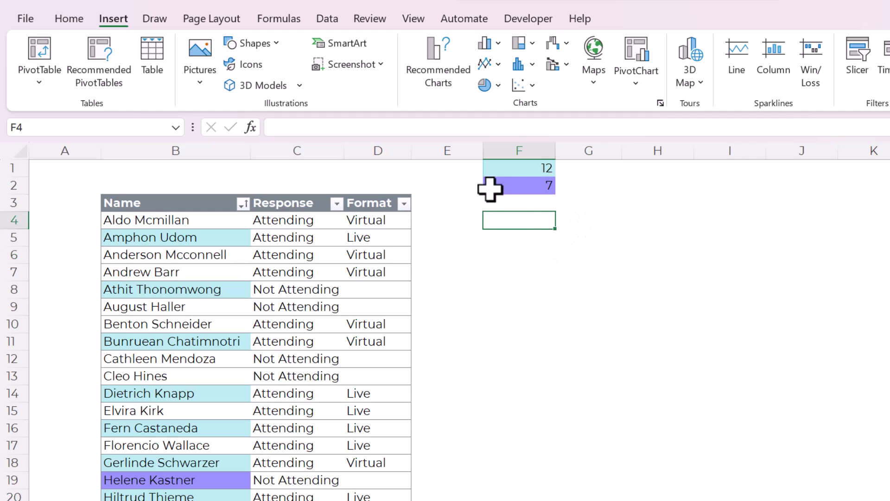
{"action": "left_click", "coordinate": [507, 170]}
{"action": "left_click", "coordinate": [514, 188]}
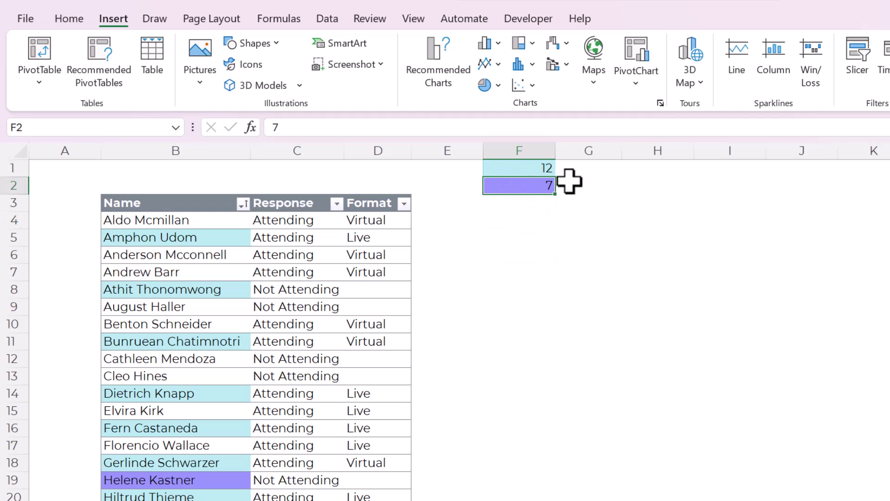
{"action": "left_click", "coordinate": [537, 168]}
- Select cell F4 beside the colour key
{"action": "left_click", "coordinate": [528, 220]}
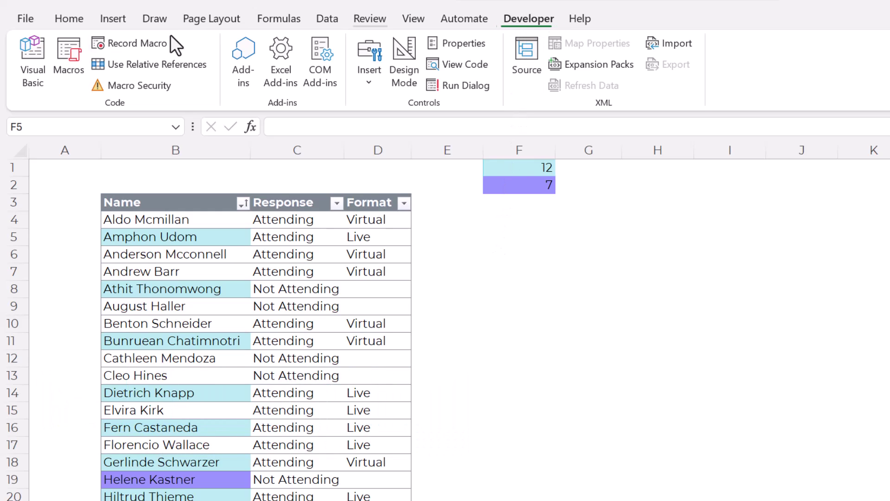
- Open the Visual Basic editor and view the workbook project's options
{"action": "left_click", "coordinate": [32, 76]}
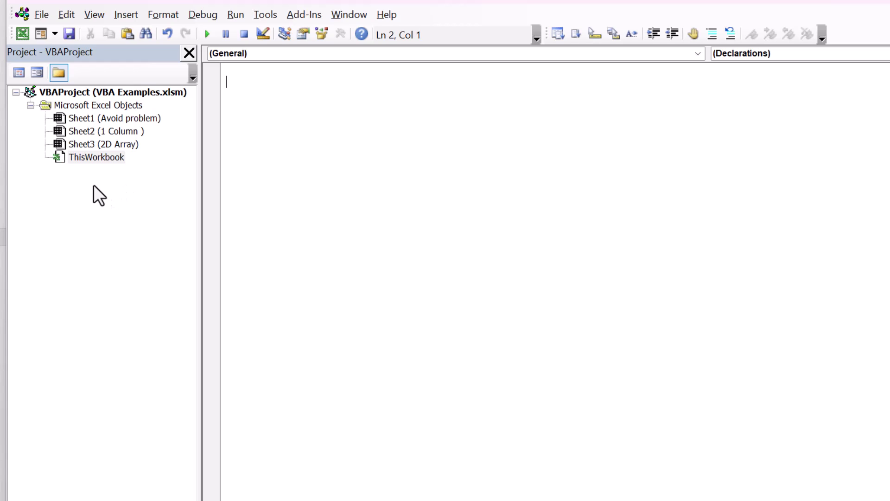
{"action": "right_click", "coordinate": [82, 185]}
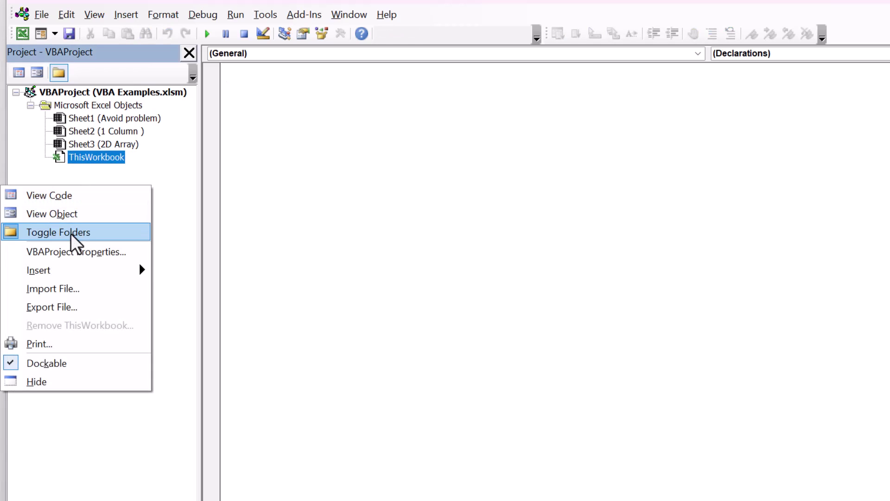
{"action": "left_click", "coordinate": [171, 192]}
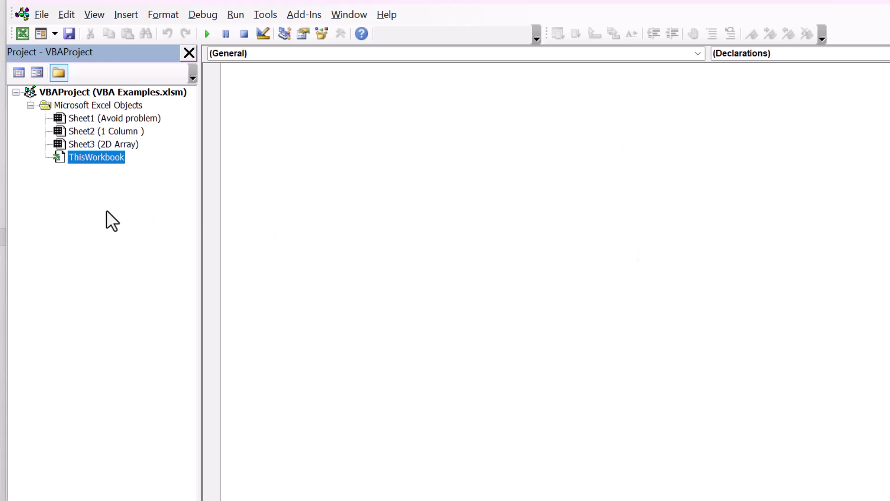
- Insert a new module and paste the CHOOSECOLOR function into Module1
{"action": "right_click", "coordinate": [52, 189]}
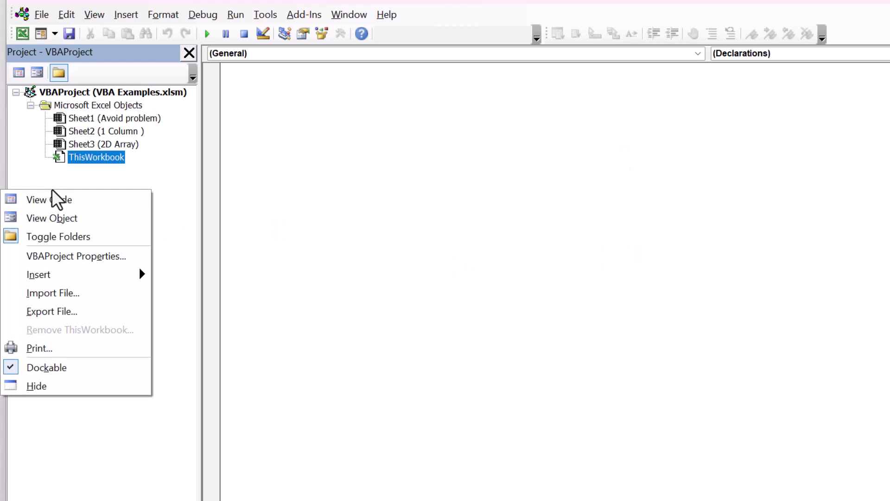
{"action": "mouse_move", "coordinate": [58, 277]}
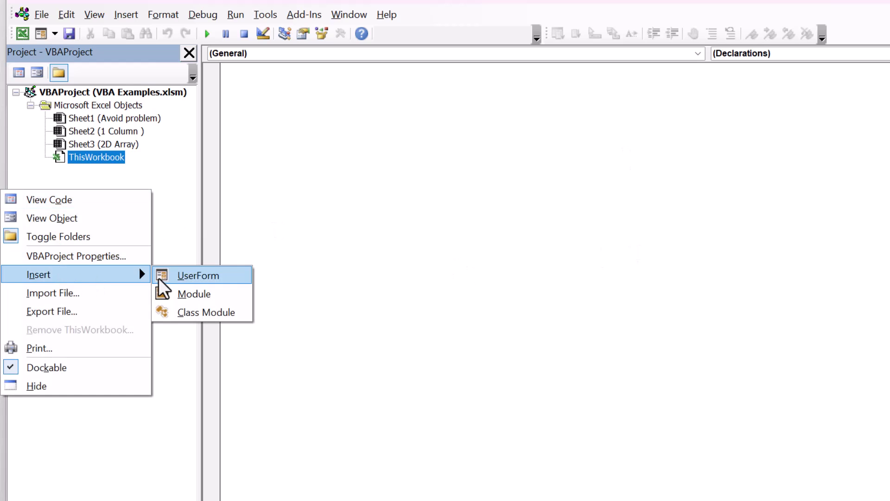
{"action": "left_click", "coordinate": [193, 297]}
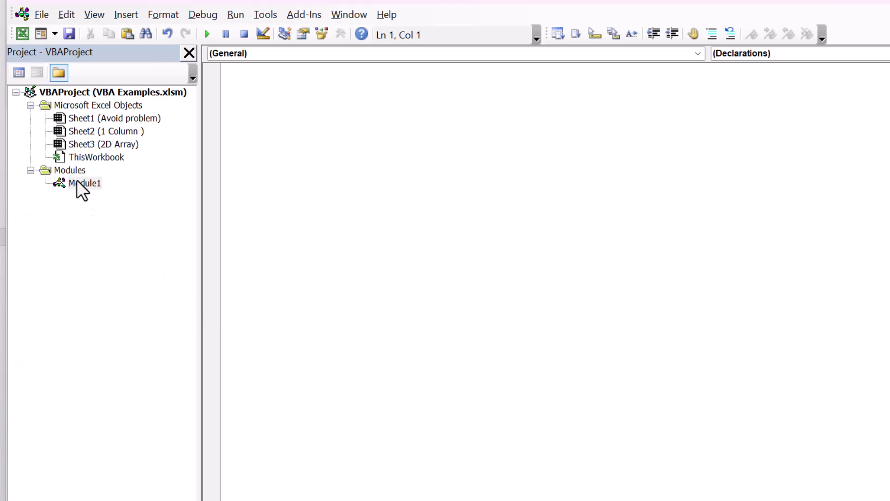
{"action": "double_click", "coordinate": [79, 185]}
{"action": "key", "text": "ctrl+v"}
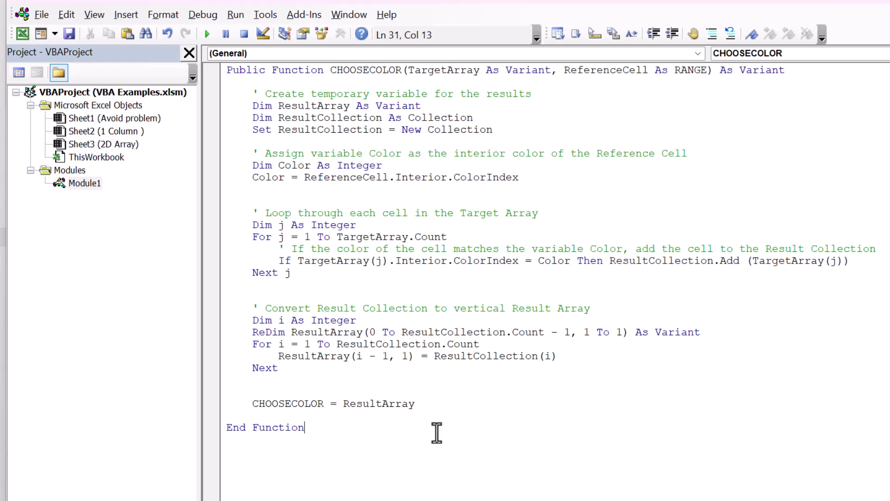
- Review the CHOOSECOLOR code in Module1, then switch back to Excel with Alt+F11
{"action": "left_click", "coordinate": [450, 406]}
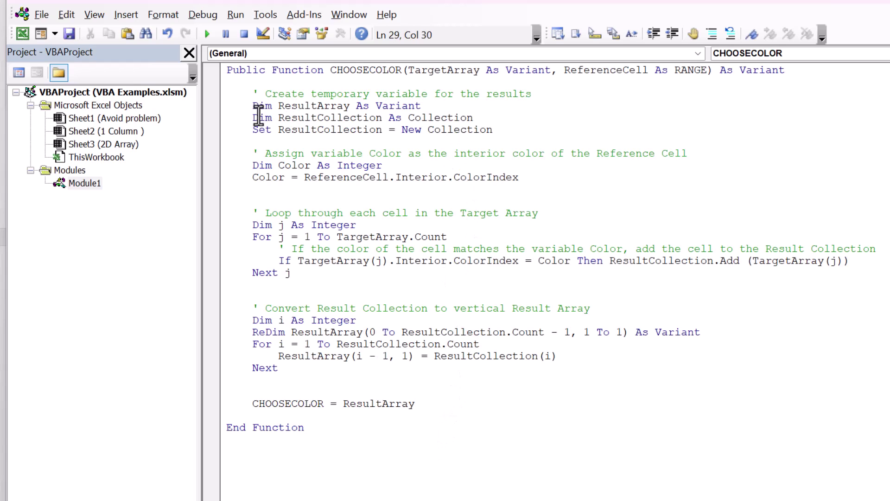
{"action": "left_click", "coordinate": [230, 72]}
{"action": "left_click_drag", "start_coordinate": [230, 72], "coordinate": [341, 423]}
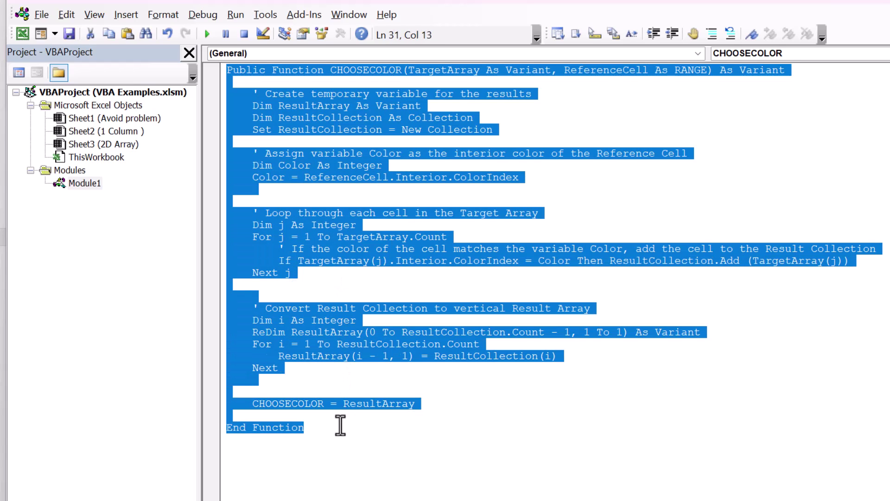
{"action": "left_click", "coordinate": [342, 432]}
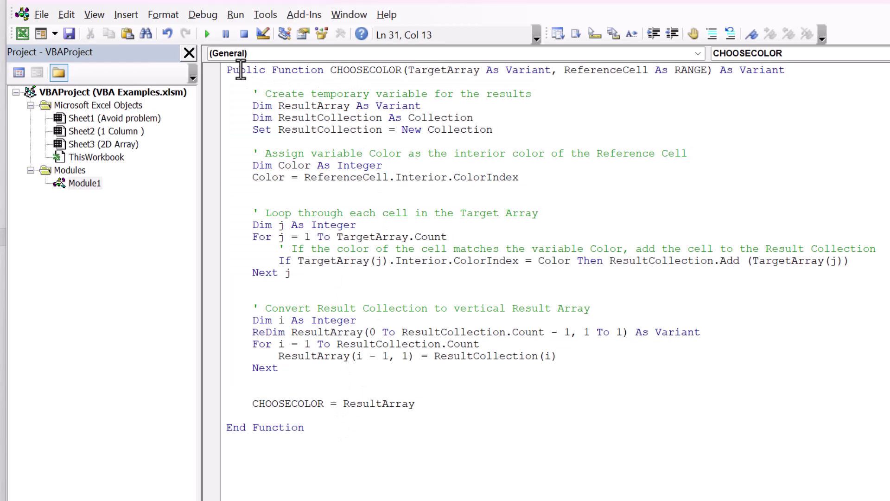
{"action": "left_click_drag", "start_coordinate": [229, 70], "coordinate": [361, 471]}
{"action": "left_click", "coordinate": [363, 471]}
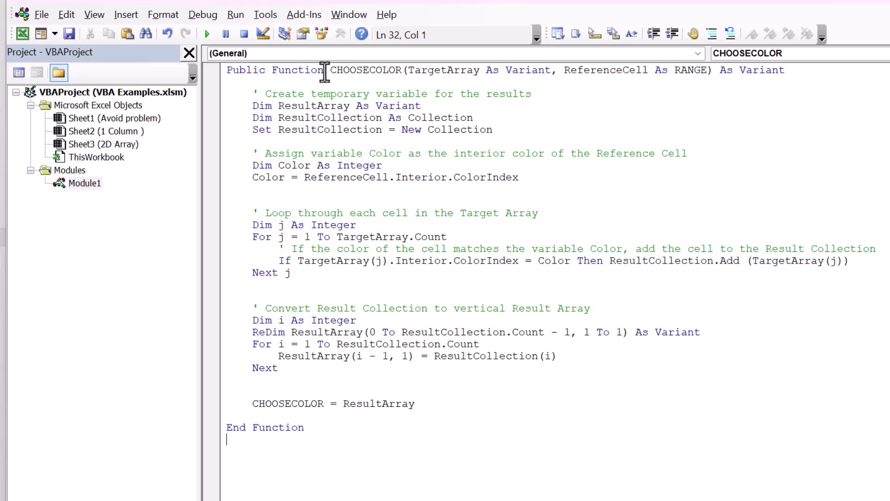
{"action": "left_click_drag", "start_coordinate": [330, 72], "coordinate": [401, 74]}
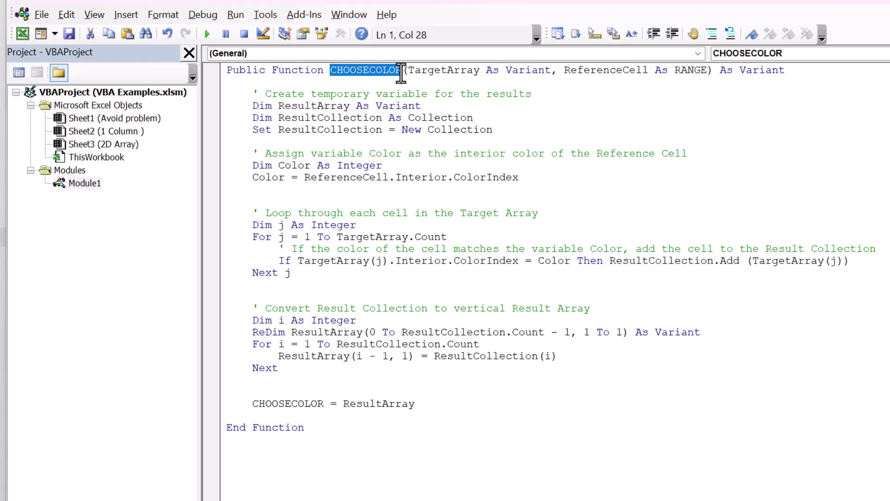
{"action": "left_click", "coordinate": [431, 93]}
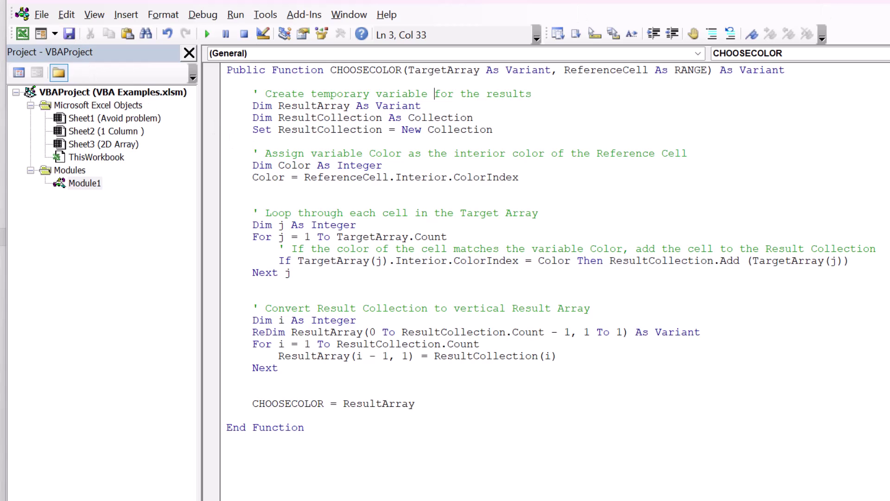
{"action": "key", "text": "alt+F11"}
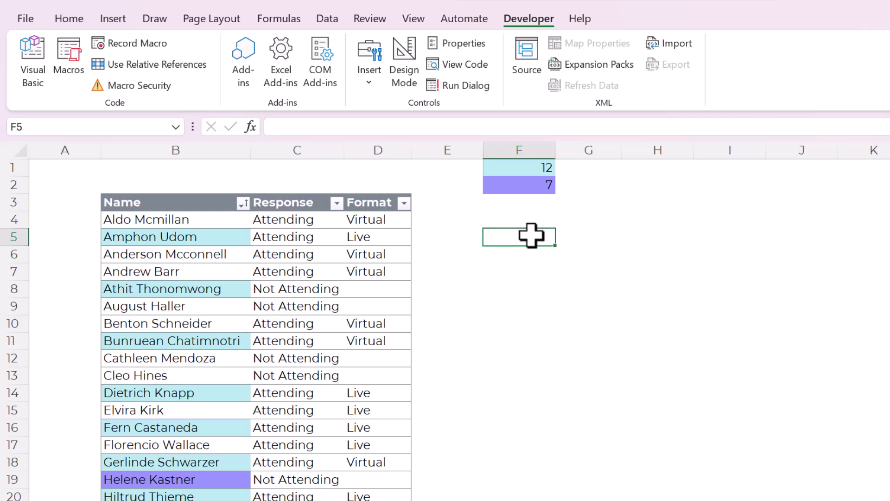
- Enter =CHOOSECOLOR(MeetingResponse[Name],F1) in F5 to spill the 12 light-blue names down F5:F16
{"action": "type", "text": "=CHOOSE"}
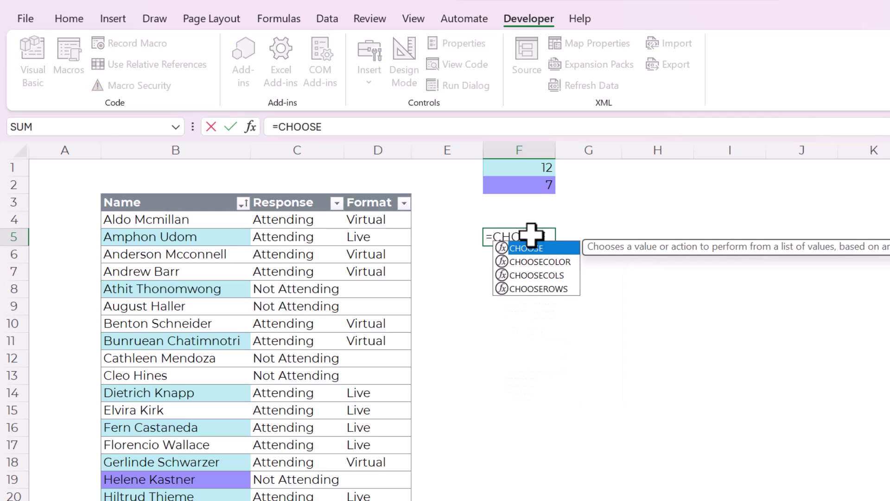
{"action": "key", "text": "Down"}
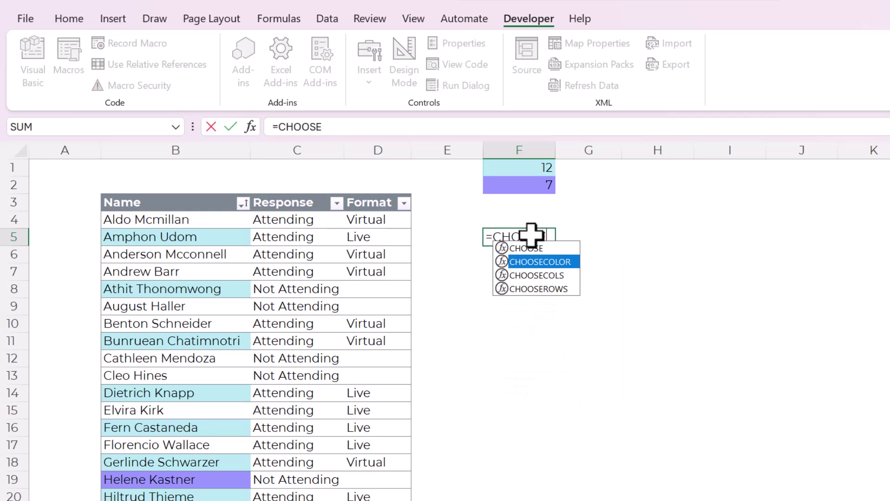
{"action": "double_click", "coordinate": [569, 262]}
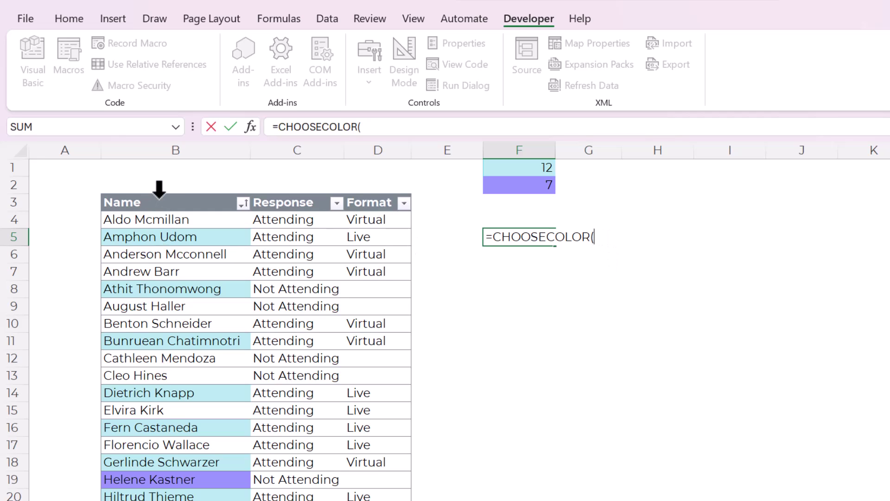
{"action": "left_click", "coordinate": [159, 189]}
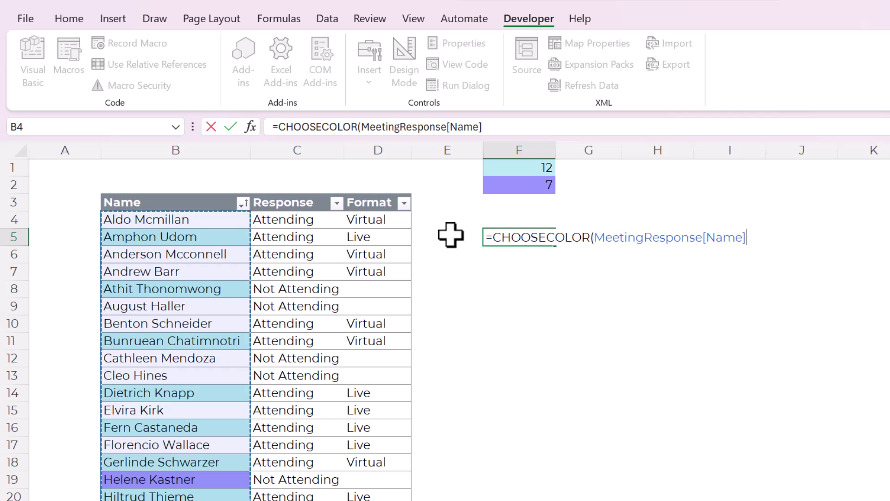
{"action": "type", "text": ","}
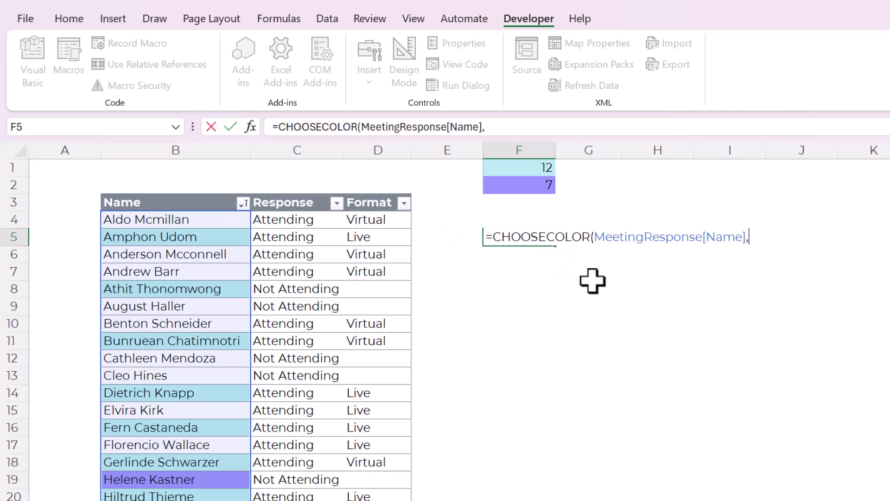
{"action": "left_click", "coordinate": [520, 168]}
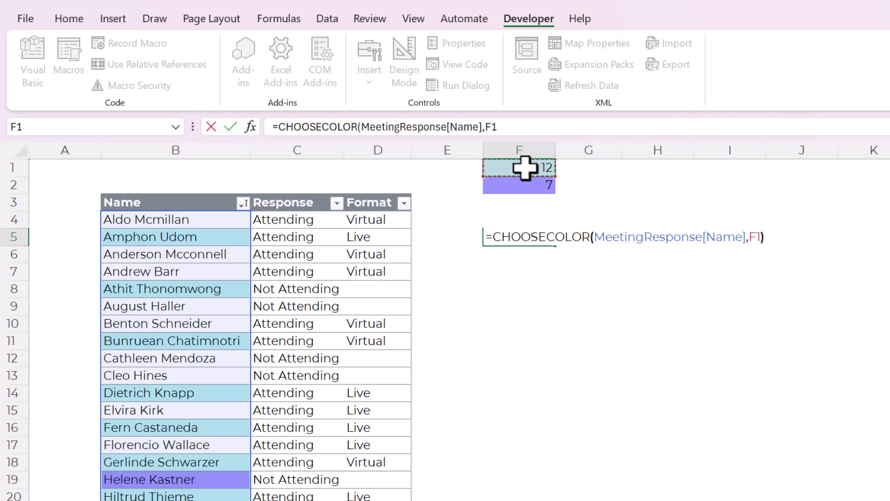
{"action": "key", "text": "Return"}
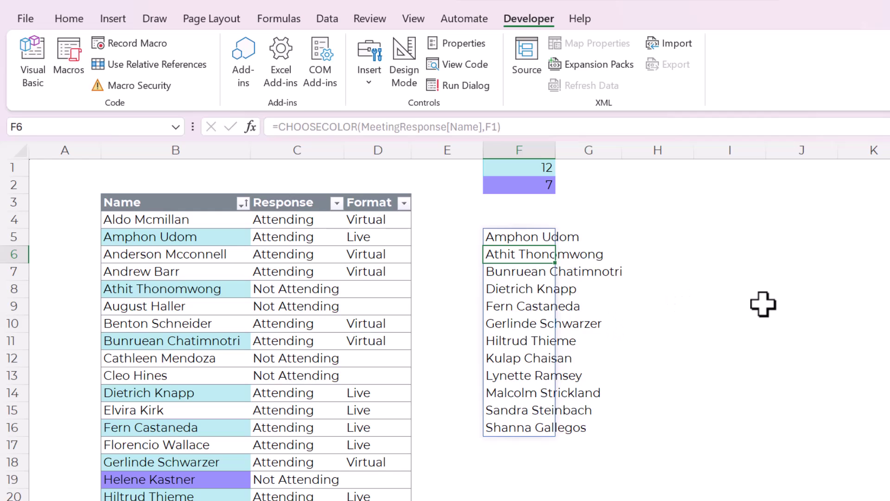
- Compare the names spilled from F5 against the shaded names in the MeetingResponse table
{"action": "left_click", "coordinate": [524, 235]}
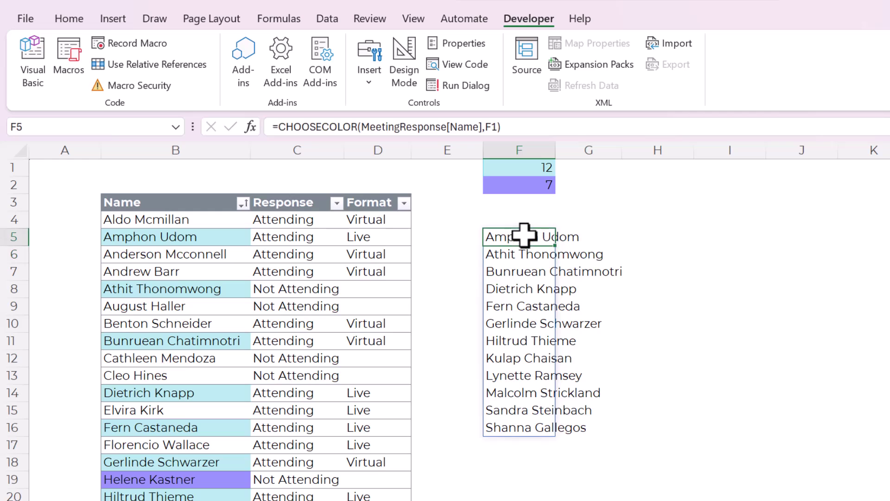
{"action": "left_click_drag", "start_coordinate": [510, 235], "coordinate": [515, 430]}
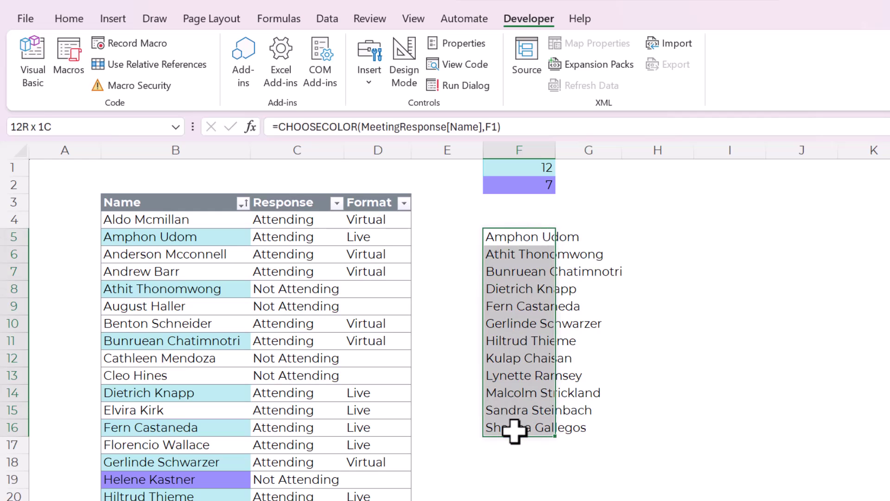
{"action": "left_click", "coordinate": [512, 237]}
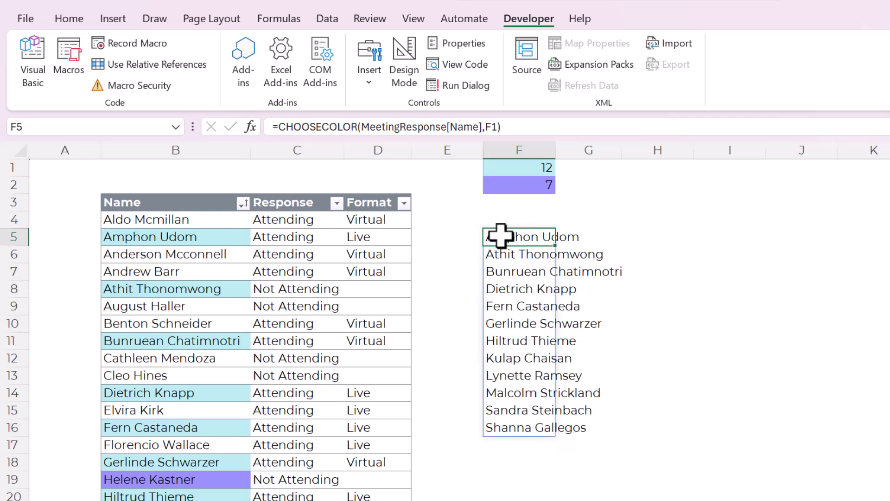
{"action": "left_click", "coordinate": [170, 191]}
{"action": "left_click", "coordinate": [491, 271]}
{"action": "left_click", "coordinate": [503, 236]}
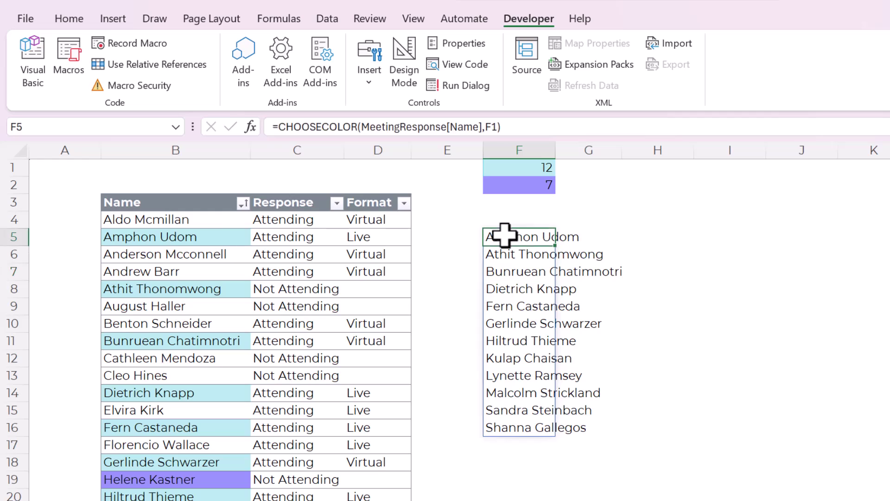
{"action": "left_click", "coordinate": [201, 234]}
{"action": "left_click", "coordinate": [206, 289]}
{"action": "left_click", "coordinate": [217, 340]}
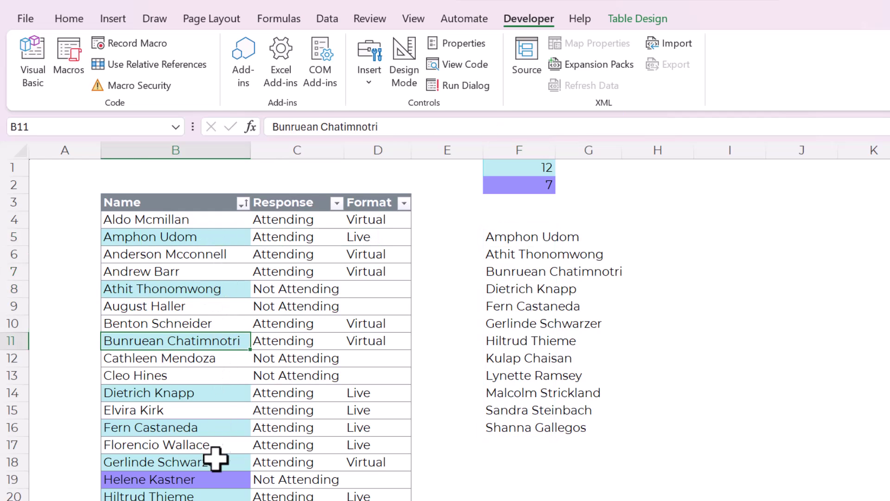
{"action": "left_click", "coordinate": [166, 239]}
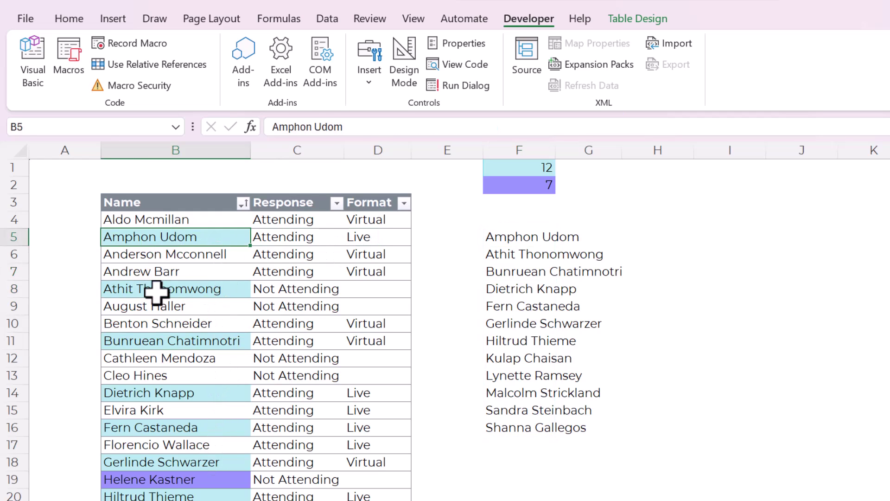
{"action": "left_click", "coordinate": [155, 290]}
{"action": "left_click", "coordinate": [166, 341]}
{"action": "left_click", "coordinate": [535, 291]}
{"action": "left_click", "coordinate": [517, 238]}
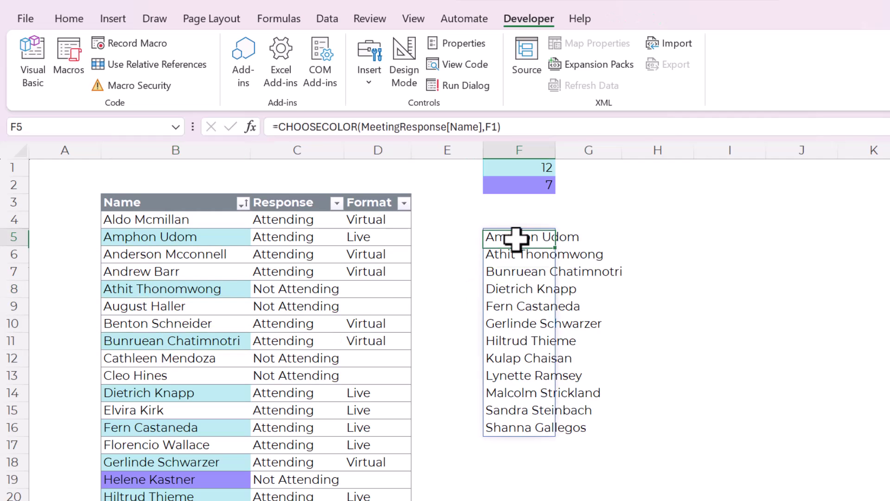
- Change F5's colour reference from F1 to F2
{"action": "left_click", "coordinate": [503, 125]}
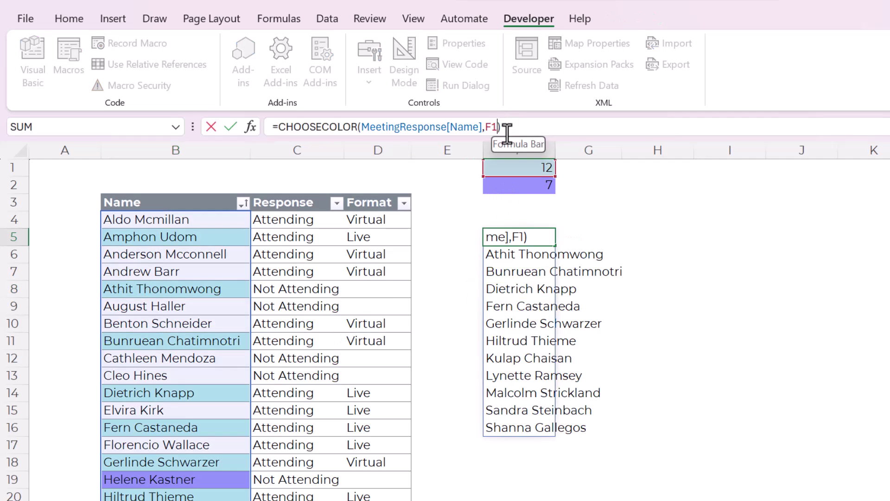
{"action": "key", "text": "BackSpace"}
{"action": "type", "text": "2"}
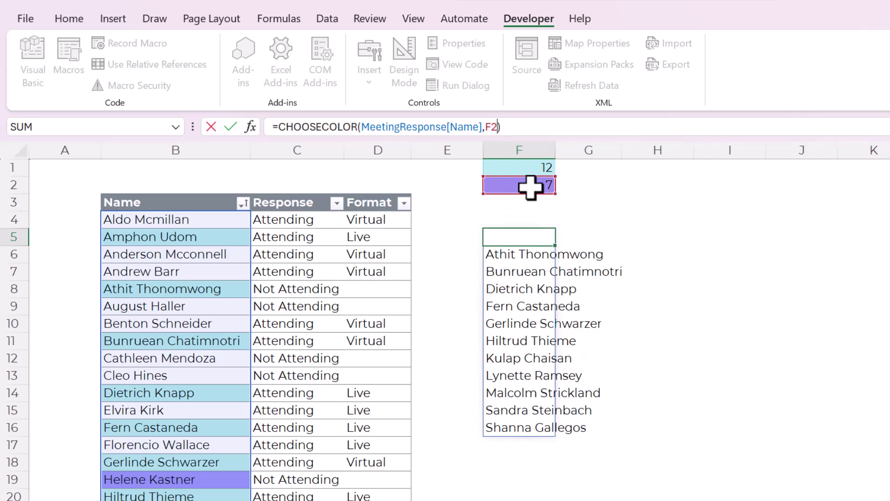
{"action": "key", "text": "Return"}
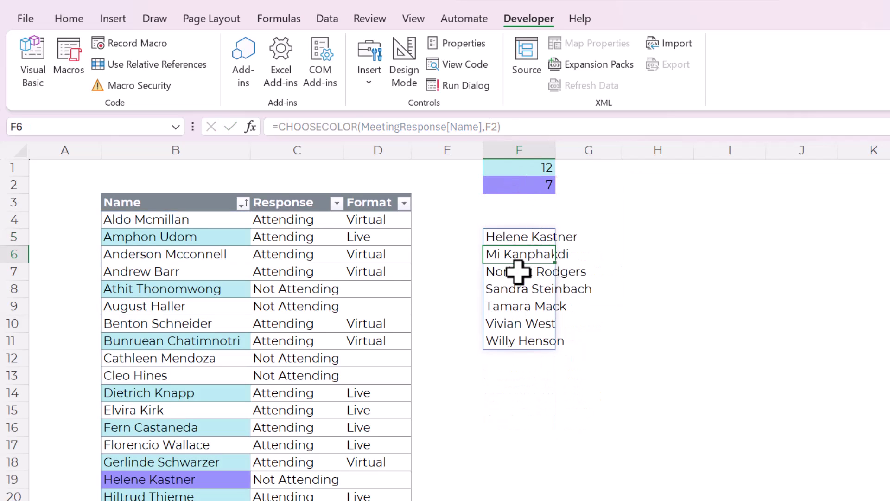
{"action": "left_click", "coordinate": [510, 236]}
{"action": "left_click", "coordinate": [499, 127]}
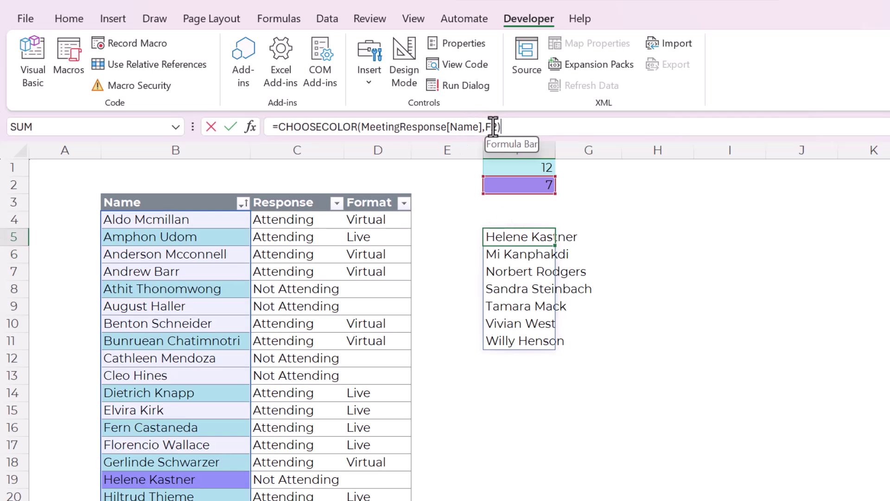
{"action": "key", "text": "BackSpace"}
{"action": "type", "text": "3"}
{"action": "key", "text": "Return"}
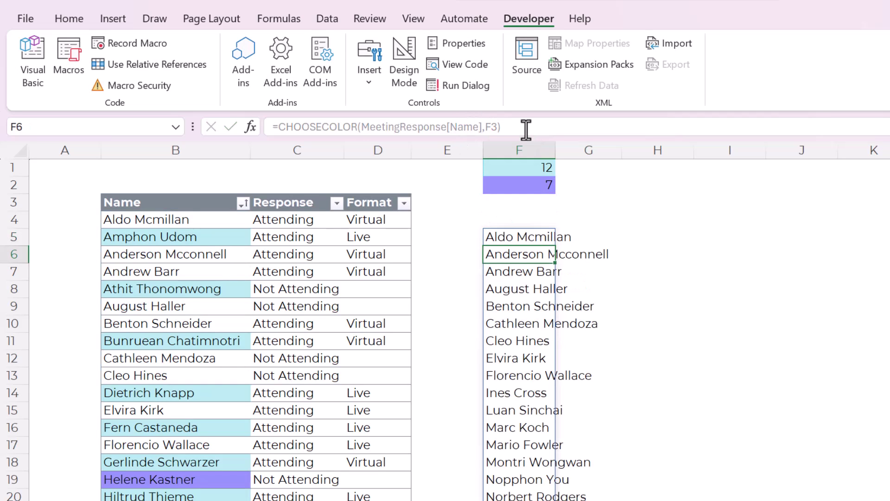
{"action": "key", "text": "Down"}
{"action": "key", "text": "Down"}
{"action": "key", "text": "Down"}
{"action": "key", "text": "Down"}
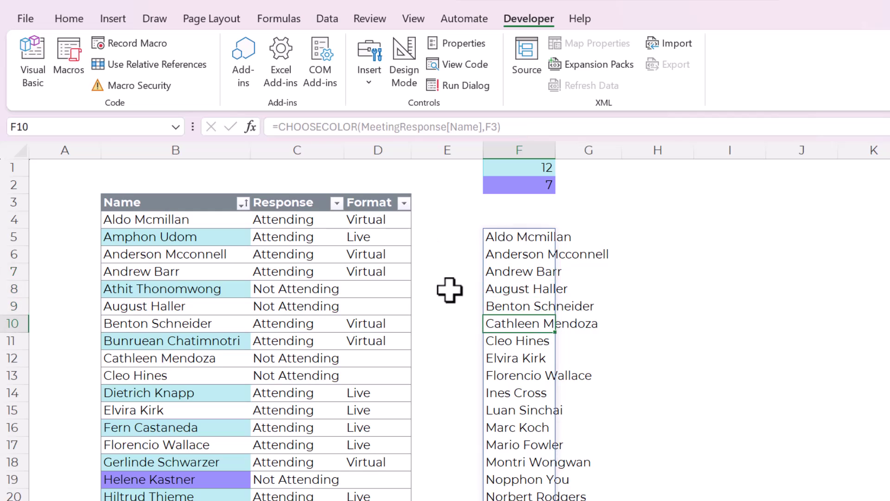
{"action": "left_click", "coordinate": [519, 288]}
{"action": "scroll", "coordinate": [536, 225], "scroll_direction": "down", "scroll_amount": 1}
{"action": "left_click", "coordinate": [533, 221]}
{"action": "scroll", "coordinate": [529, 216], "scroll_direction": "up", "scroll_amount": 1}
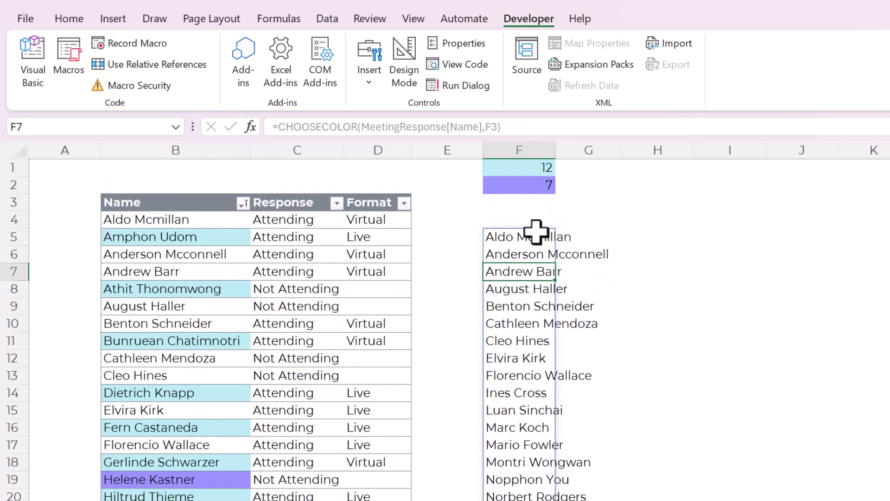
{"action": "left_click", "coordinate": [537, 233]}
{"action": "scroll", "coordinate": [495, 393], "scroll_direction": "down", "scroll_amount": 8}
{"action": "scroll", "coordinate": [495, 393], "scroll_direction": "up", "scroll_amount": 8}
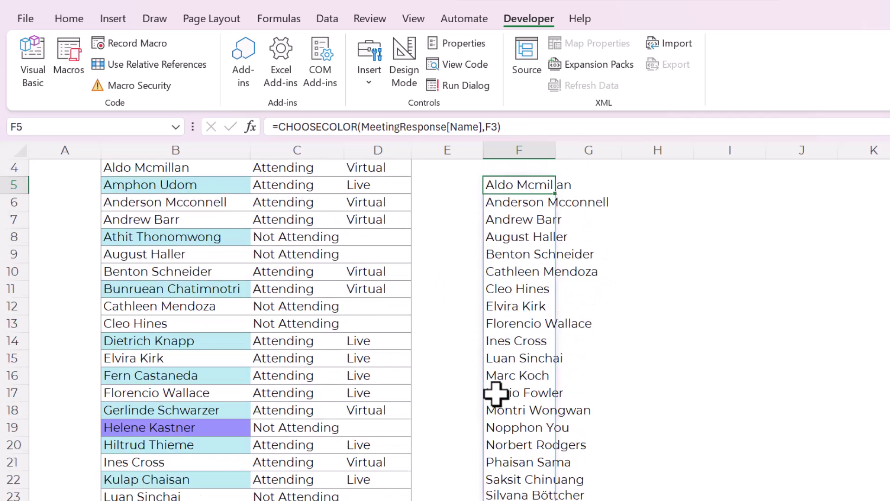
{"action": "left_click", "coordinate": [513, 199]}
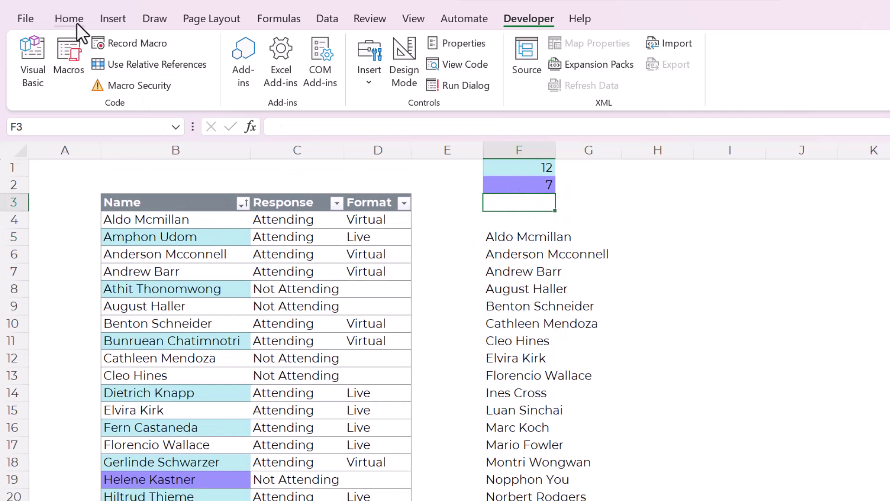
- Fill cell F3 yellow and recalculate the F5 formula against it
{"action": "left_click", "coordinate": [494, 237]}
{"action": "left_click", "coordinate": [140, 223]}
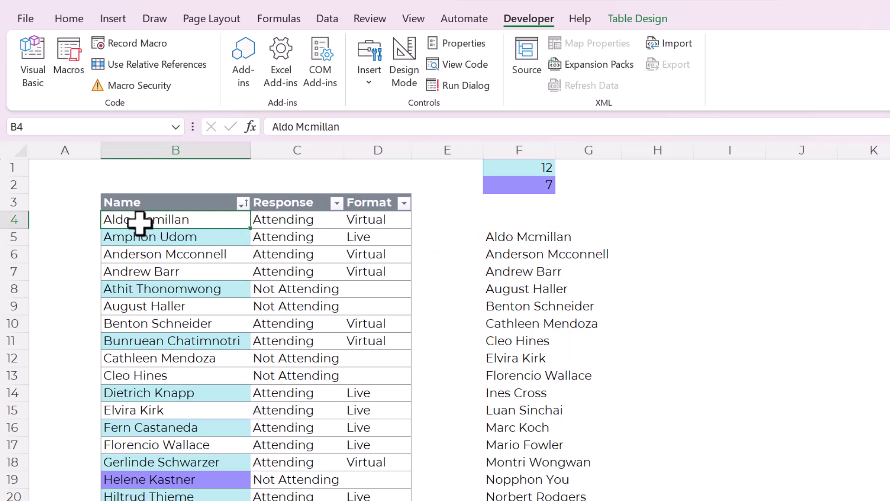
{"action": "left_click", "coordinate": [530, 237]}
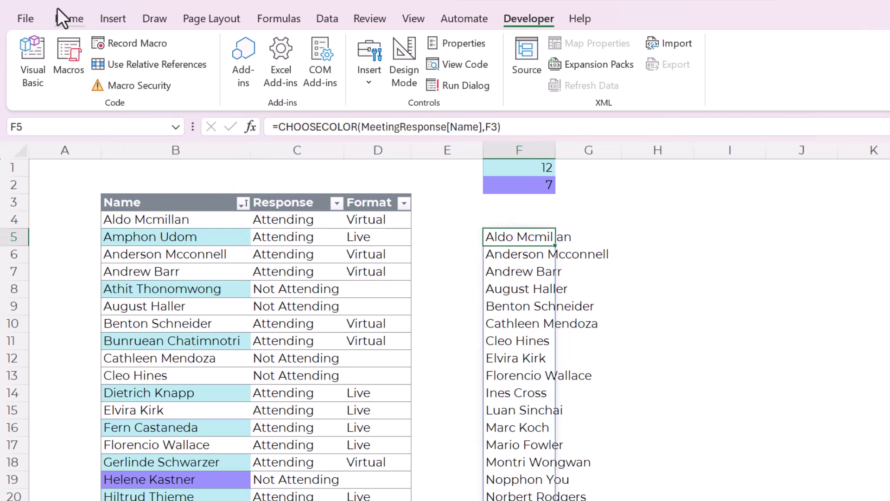
{"action": "left_click", "coordinate": [69, 19]}
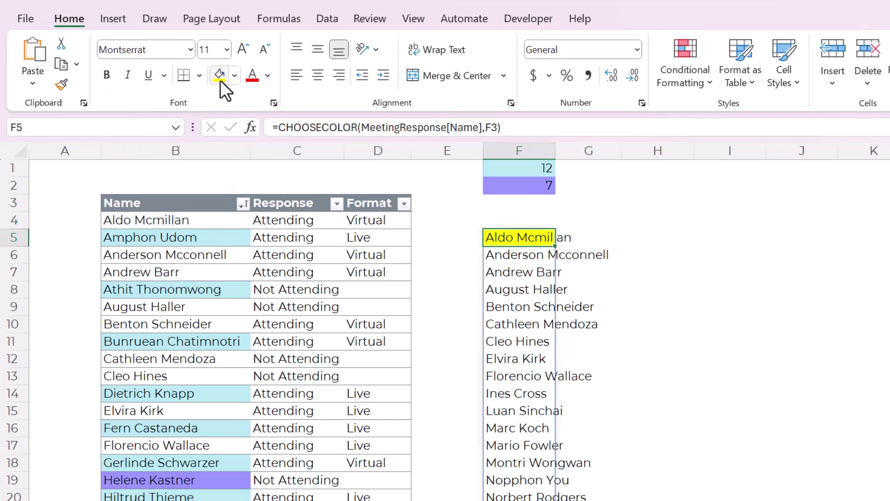
{"action": "left_click", "coordinate": [538, 202]}
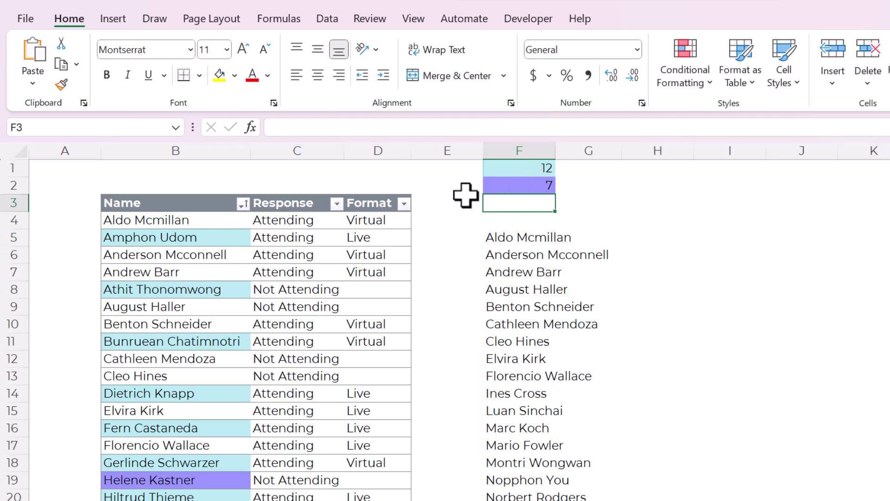
{"action": "left_click", "coordinate": [221, 76]}
{"action": "key", "text": "Tab"}
{"action": "left_click", "coordinate": [538, 237]}
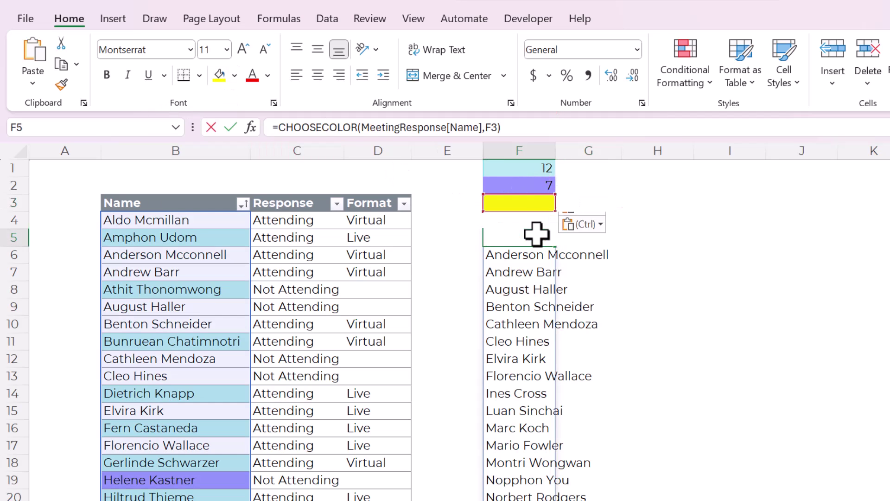
{"action": "double_click", "coordinate": [537, 237]}
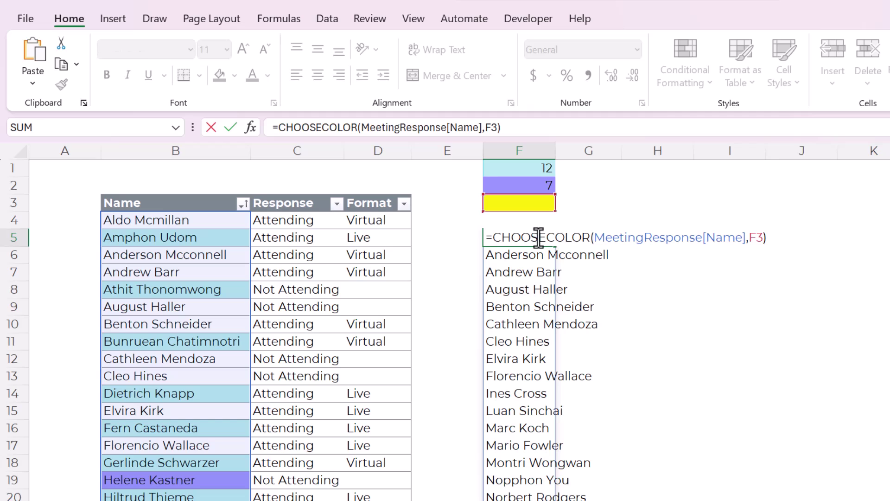
{"action": "key", "text": "Return"}
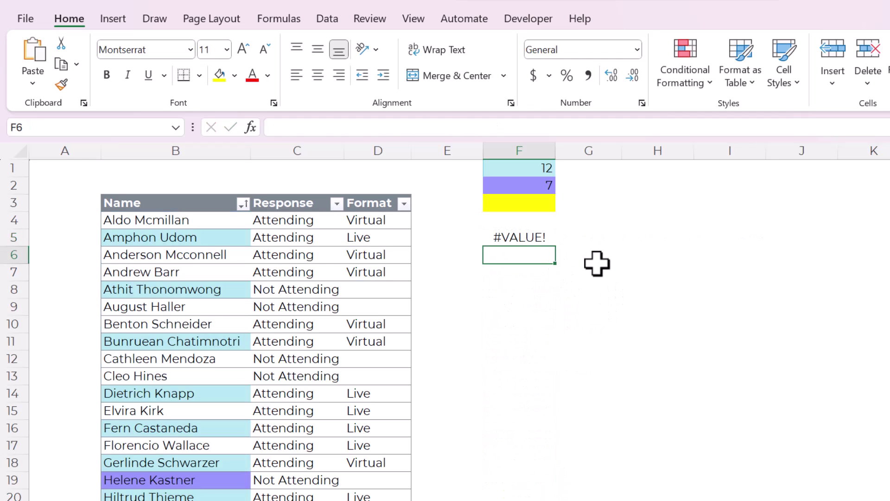
- Change F5's CHOOSECOLOR reference from F3 back to F1, listing the 12 light-blue names again
{"action": "left_click", "coordinate": [552, 236]}
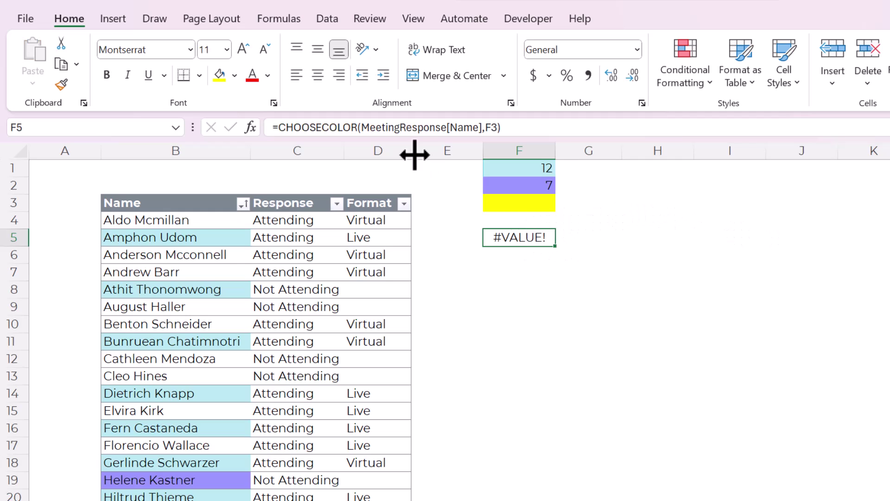
{"action": "left_click", "coordinate": [494, 132]}
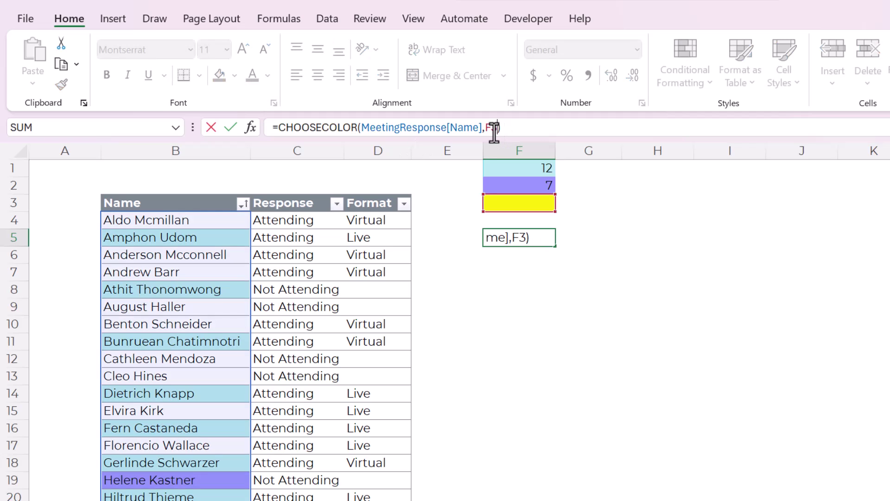
{"action": "key", "text": "BackSpace"}
{"action": "type", "text": "1"}
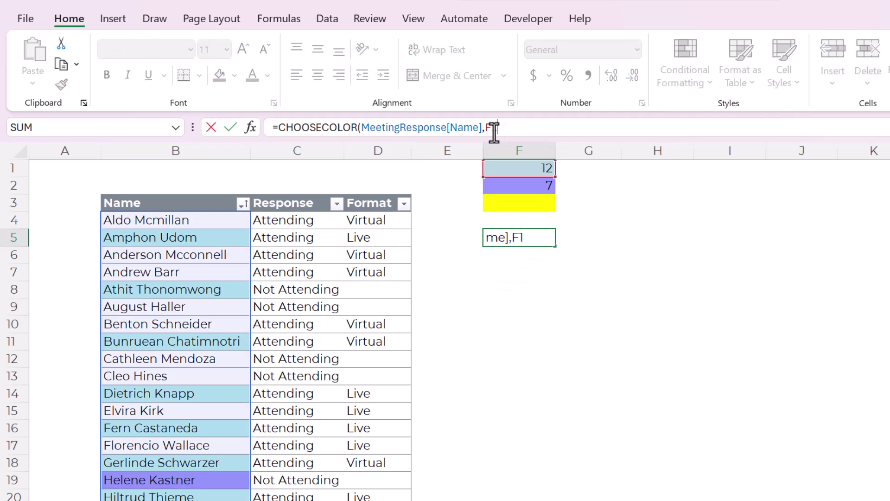
{"action": "key", "text": "Return"}
{"action": "key", "text": "Up"}
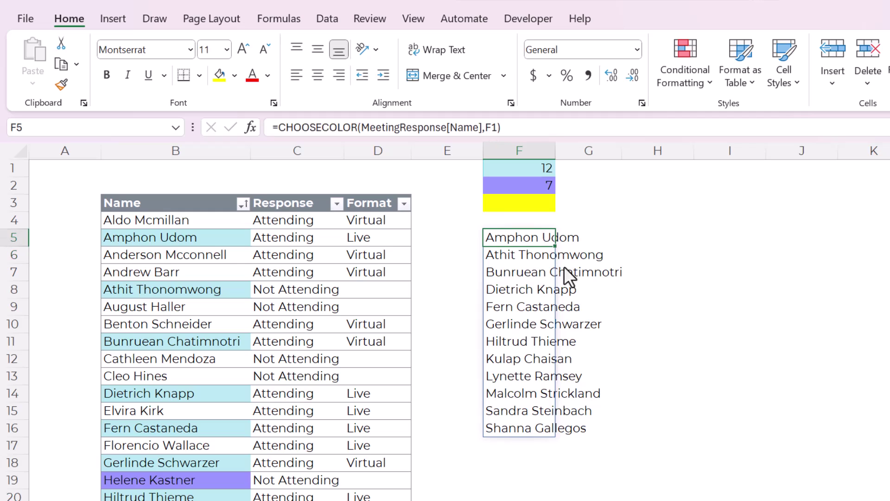
- Wrap F5's formula as =ROWS(CHOOSECOLOR(MeetingResponse[Name],F1)) so it returns the count 12
{"action": "left_click", "coordinate": [532, 165]}
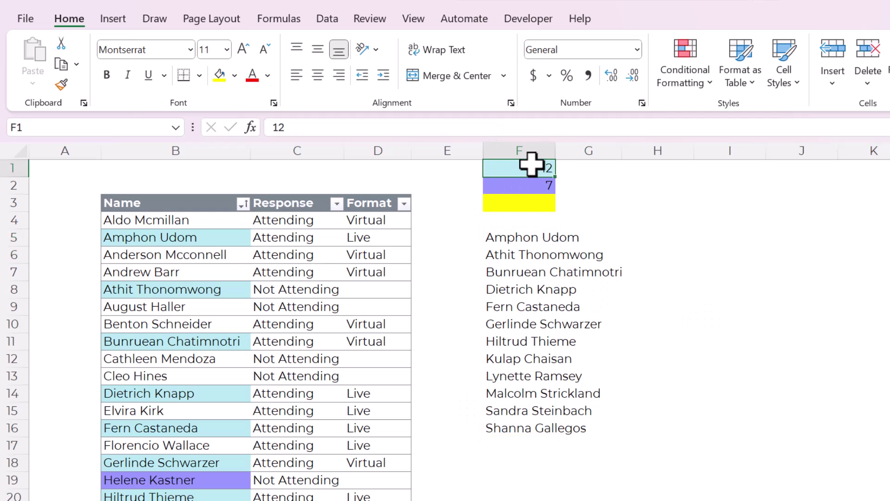
{"action": "left_click", "coordinate": [151, 234]}
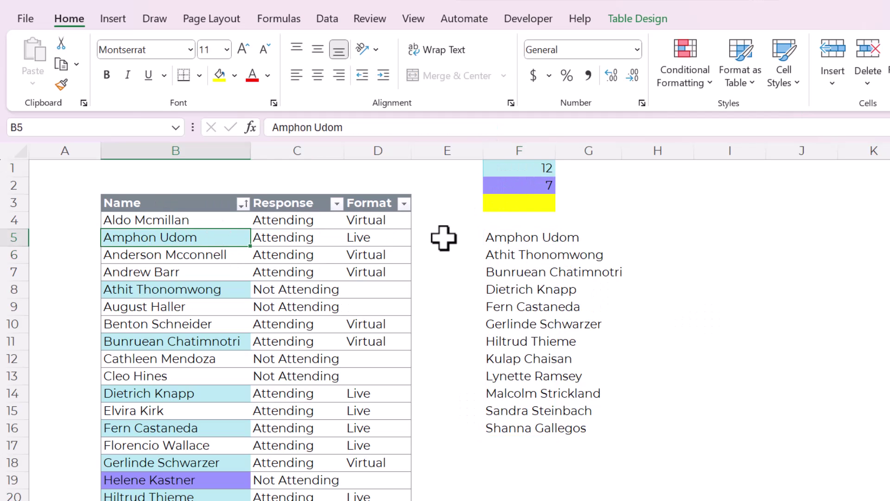
{"action": "left_click", "coordinate": [497, 238]}
{"action": "left_click", "coordinate": [277, 128]}
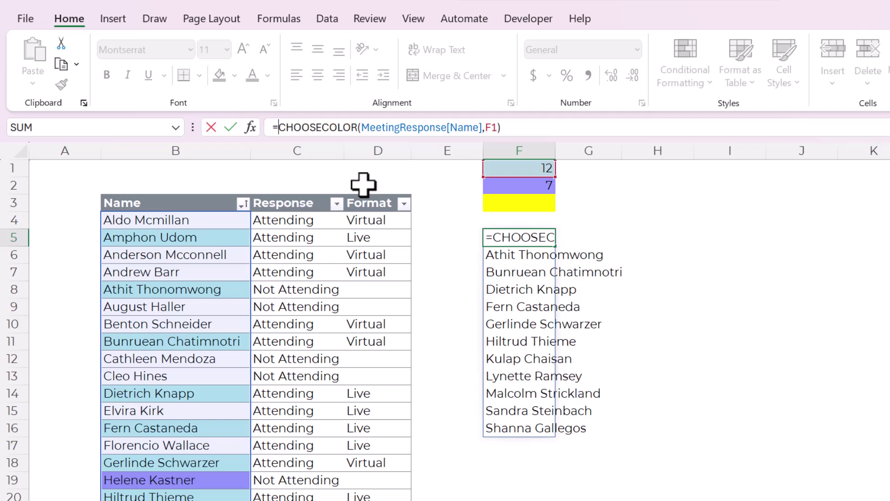
{"action": "type", "text": "ROWS("}
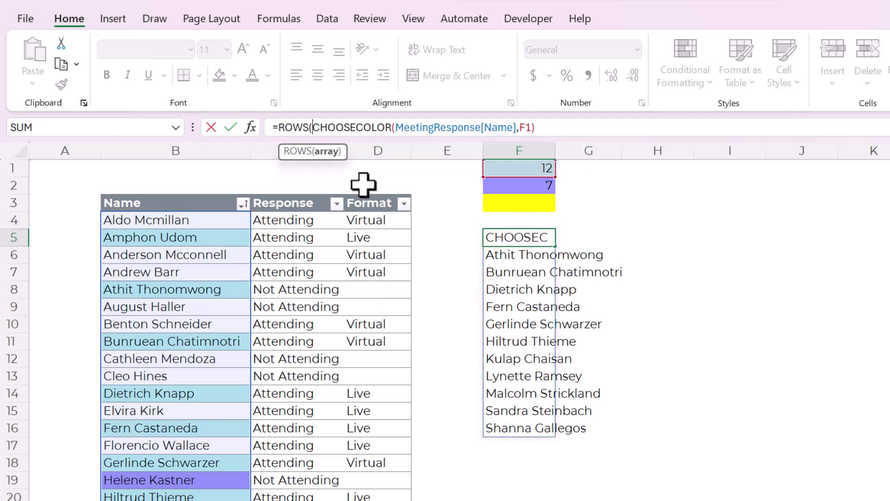
{"action": "left_click", "coordinate": [588, 119]}
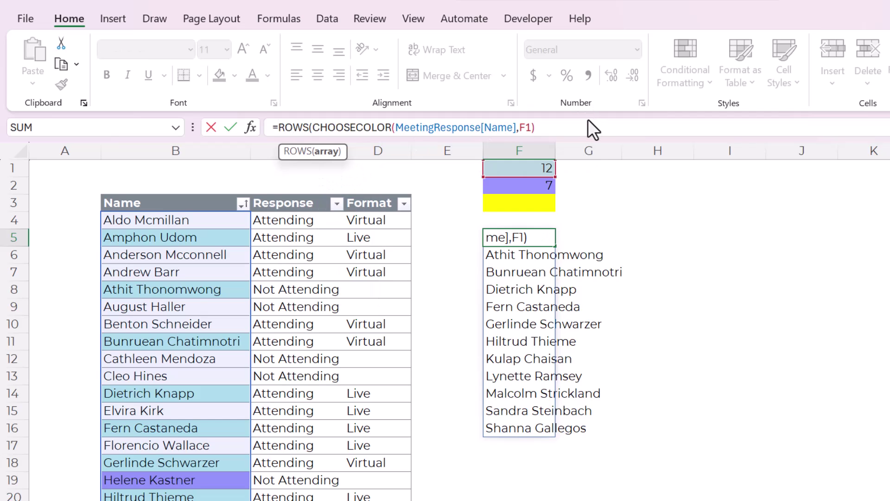
{"action": "type", "text": ")"}
{"action": "key", "text": "Return"}
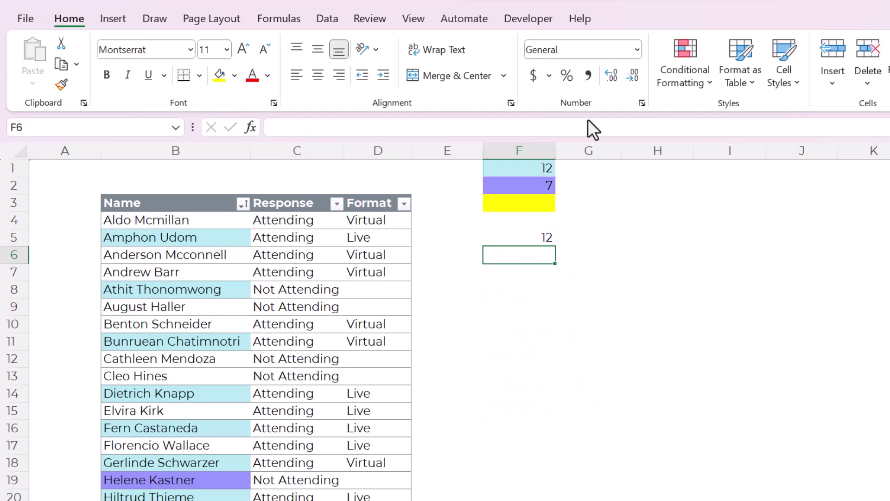
{"action": "key", "text": "Up"}
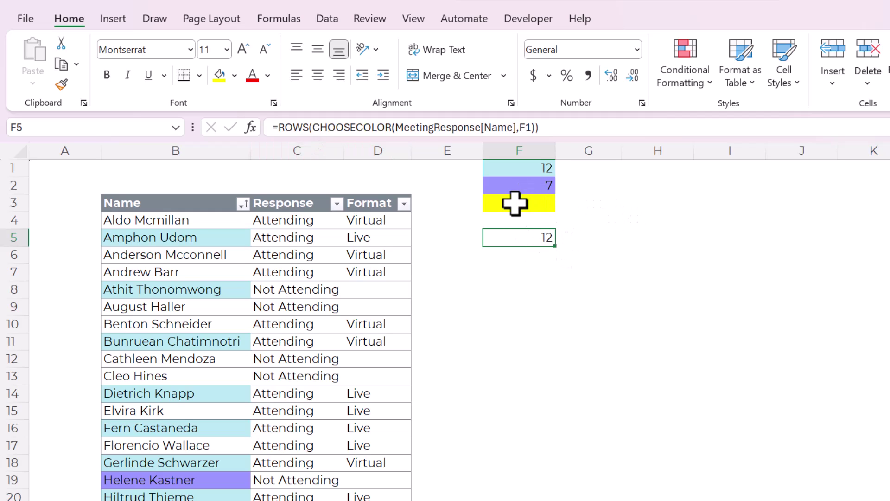
- Change the F5 count formula's reference from F1 to F3, which returns #VALUE!
{"action": "left_click", "coordinate": [529, 127]}
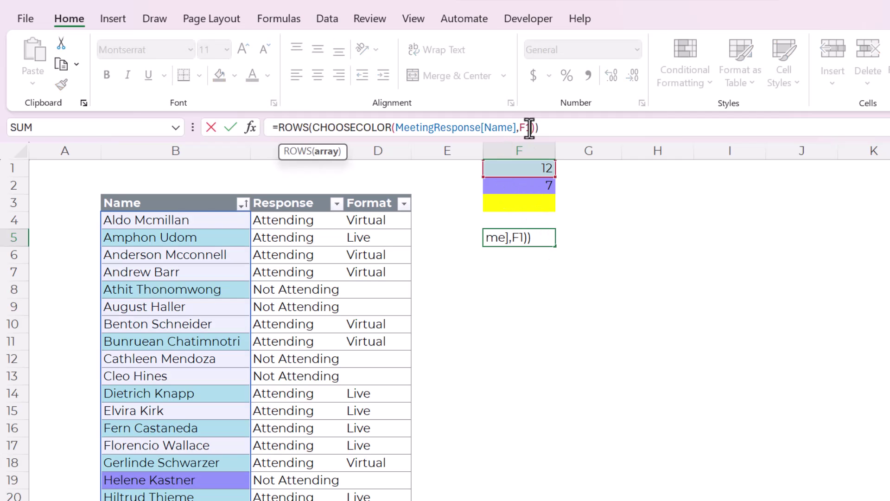
{"action": "key", "text": "BackSpace"}
{"action": "type", "text": "3"}
{"action": "key", "text": "Return"}
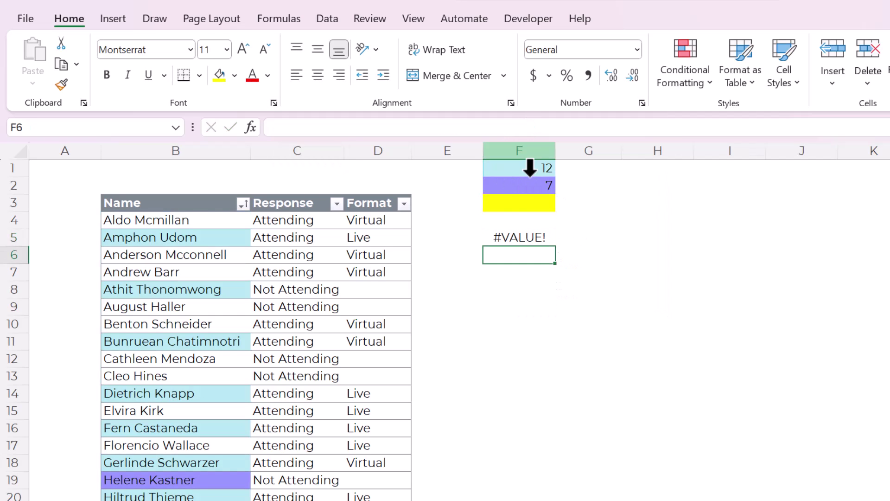
{"action": "left_click", "coordinate": [519, 237]}
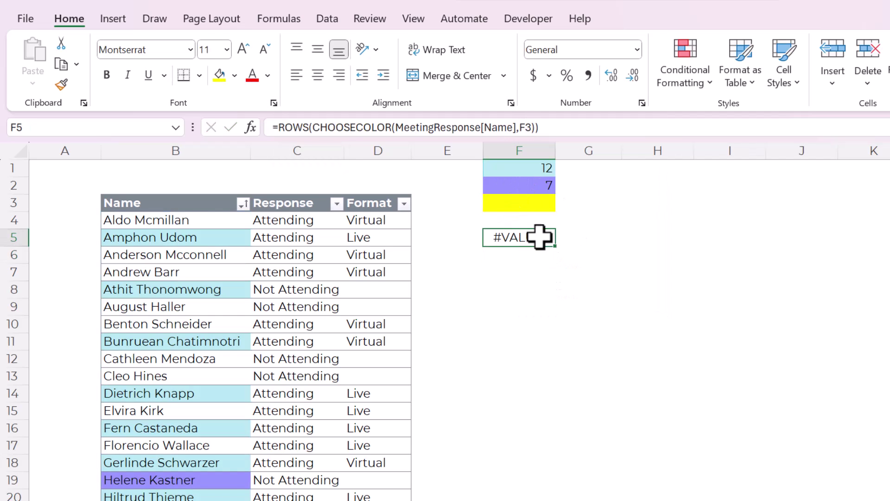
{"action": "left_click", "coordinate": [531, 127]}
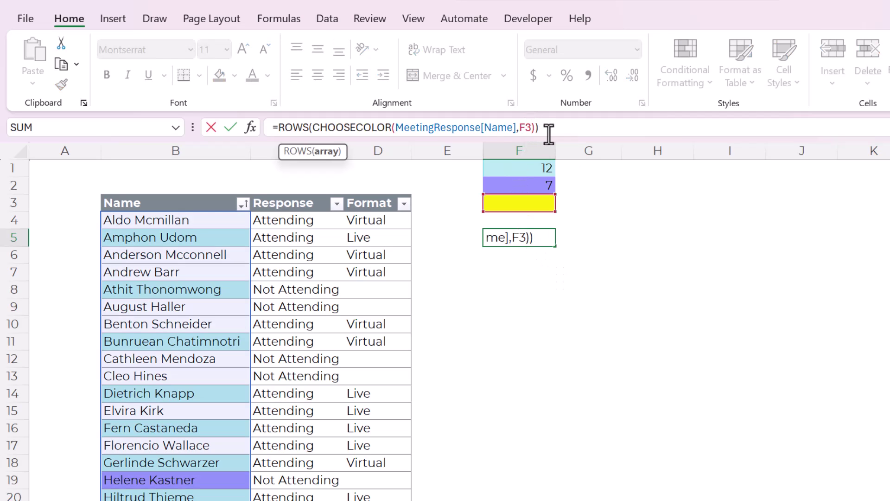
{"action": "left_click", "coordinate": [277, 130]}
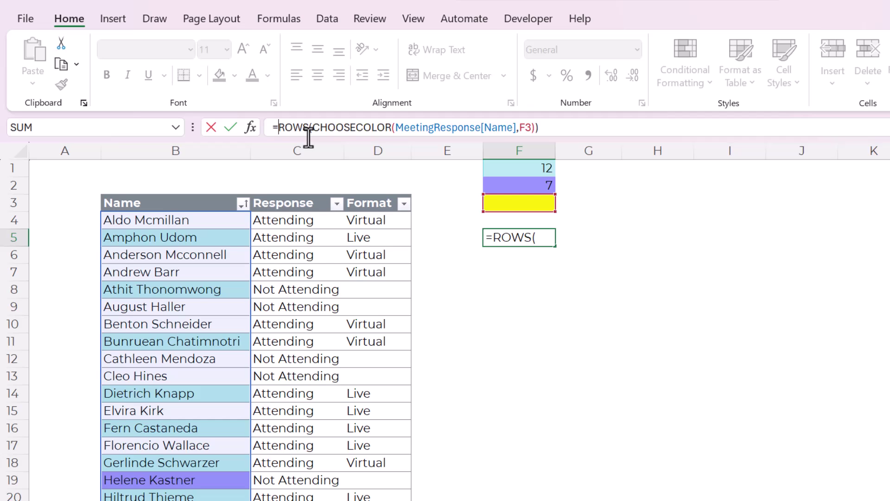
- Wrap the F5 count in IFERROR(...,0) so the yellow F3 check returns 0
{"action": "type", "text": "IFERROR("}
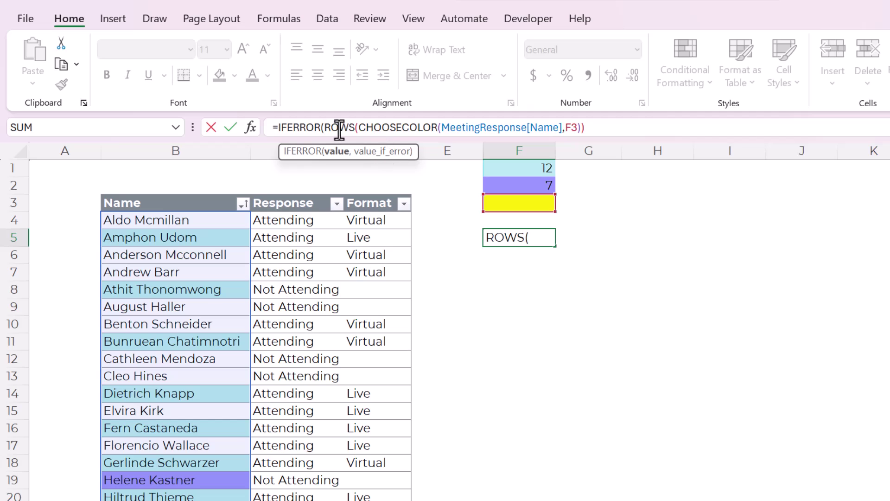
{"action": "left_click_drag", "start_coordinate": [326, 128], "coordinate": [566, 129]}
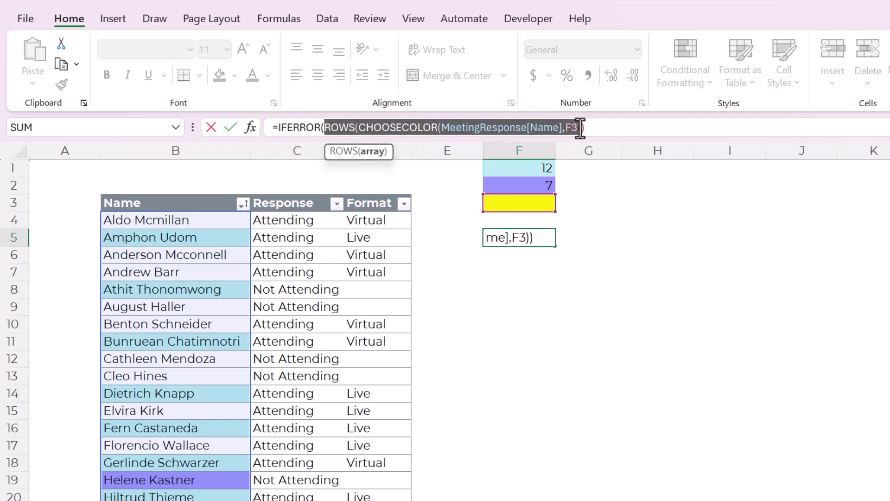
{"action": "left_click", "coordinate": [596, 127]}
{"action": "type", "text": "),"}
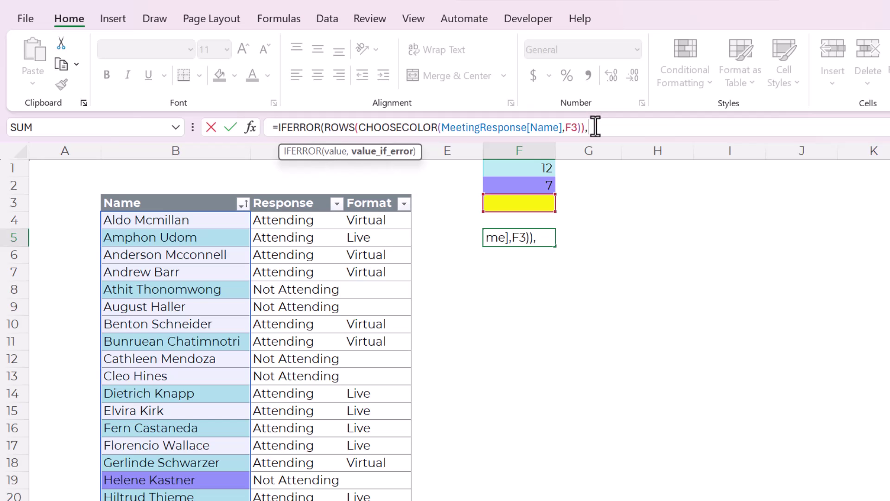
{"action": "type", "text": "0)"}
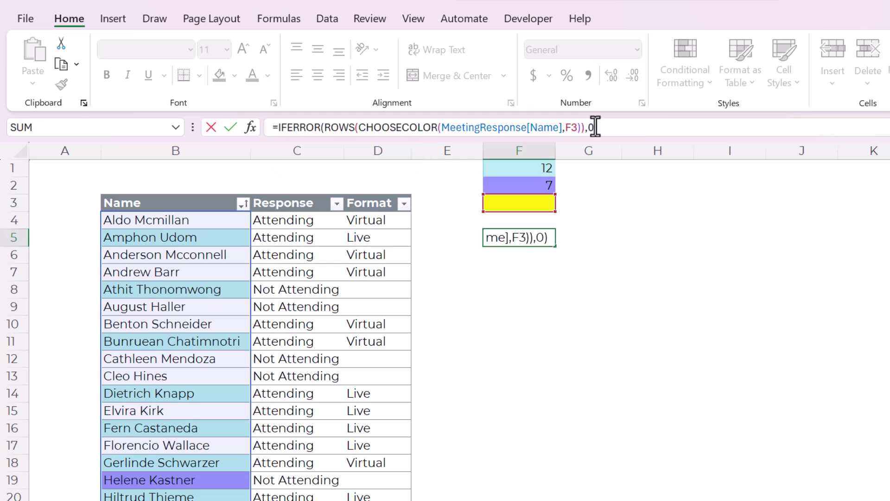
{"action": "key", "text": "Return"}
{"action": "key", "text": "Up"}
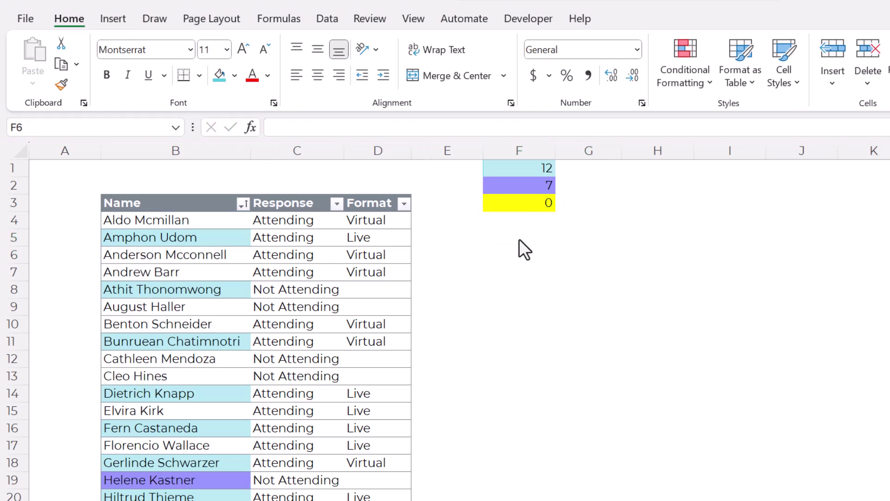
- Commit the colour-count formulas in F1, F2 and F3, showing 12, 7 and 0
{"action": "left_click", "coordinate": [519, 169]}
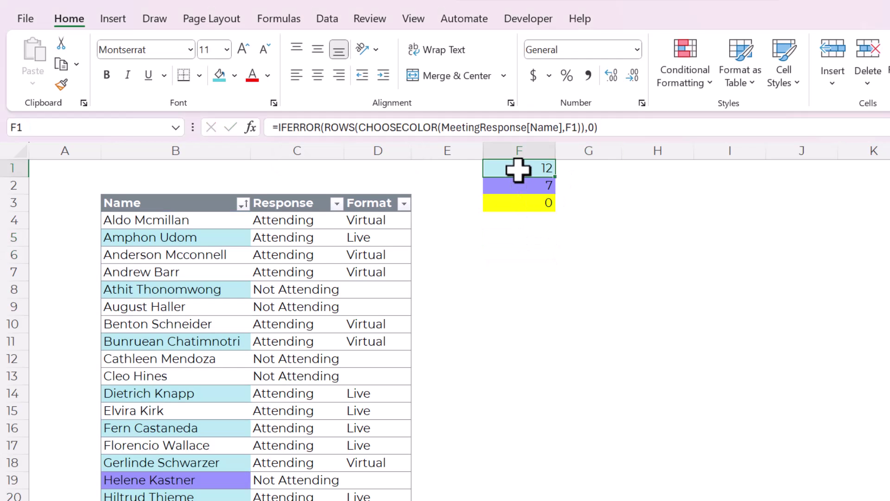
{"action": "left_click", "coordinate": [380, 132]}
{"action": "left_click", "coordinate": [655, 127]}
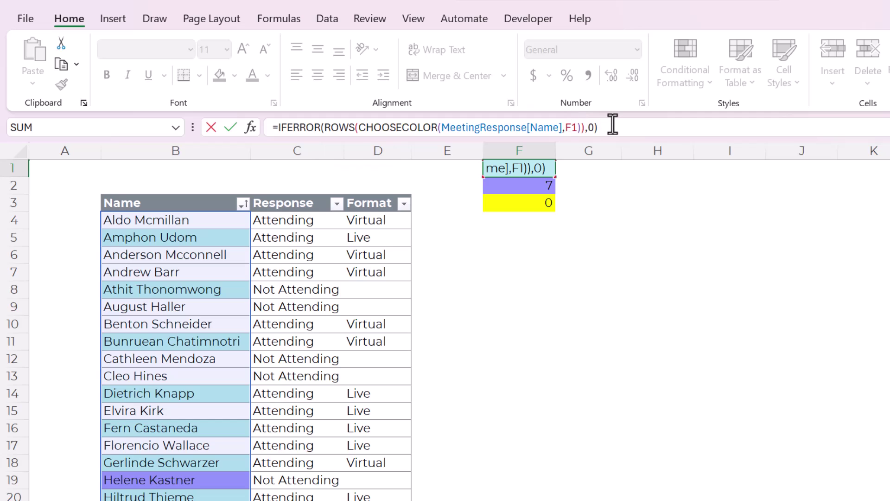
{"action": "key", "text": "Return"}
{"action": "key", "text": "F2"}
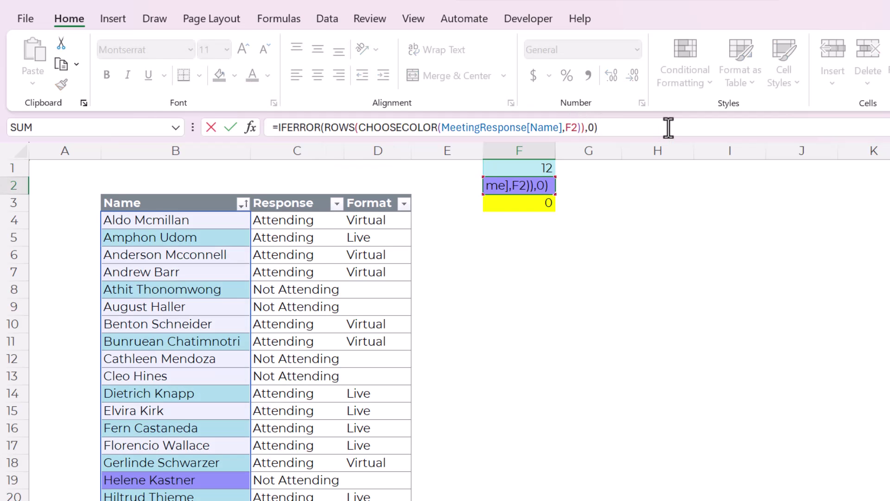
{"action": "key", "text": "Return"}
{"action": "key", "text": "F2"}
{"action": "left_click", "coordinate": [662, 185]}
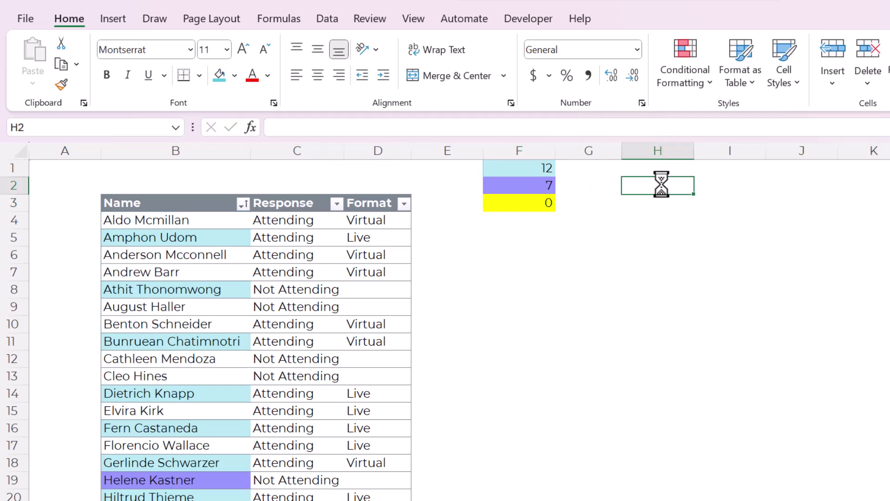
- Review the count formulas in F1, F2 and F3 one after another
{"action": "left_click", "coordinate": [547, 166]}
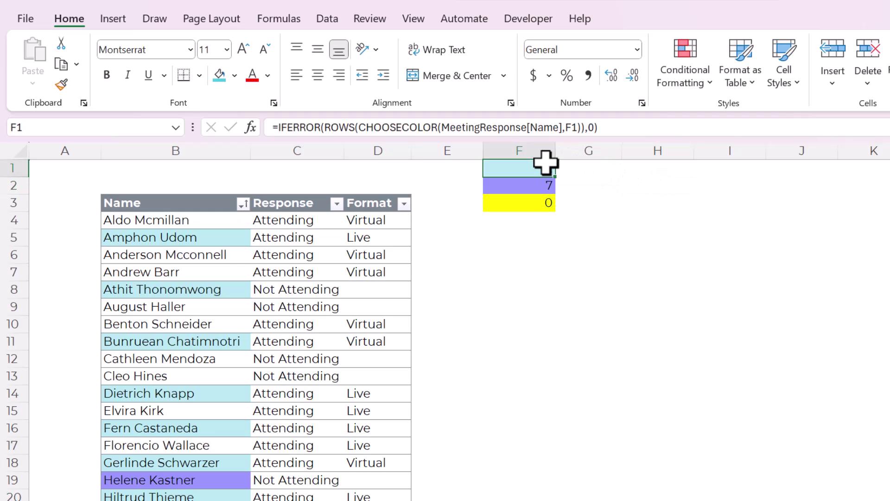
{"action": "left_click", "coordinate": [536, 183]}
{"action": "left_click", "coordinate": [533, 207]}
{"action": "left_click", "coordinate": [571, 196]}
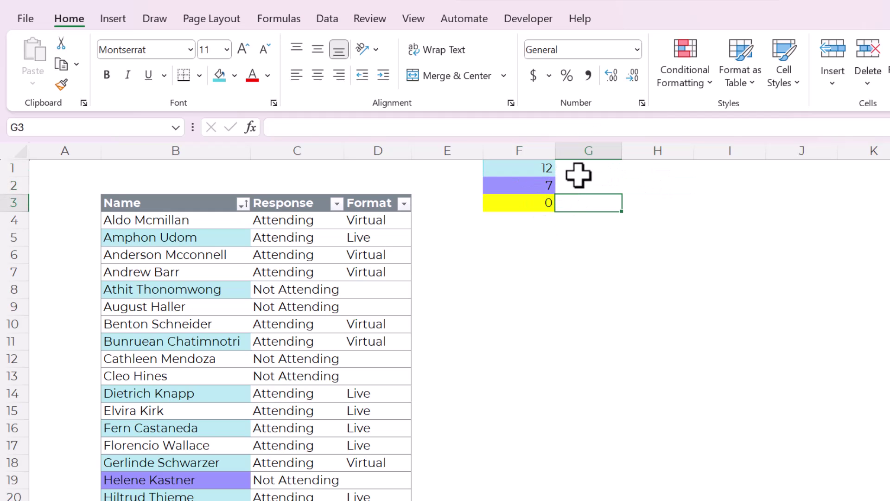
{"action": "left_click", "coordinate": [578, 174]}
{"action": "left_click", "coordinate": [546, 169]}
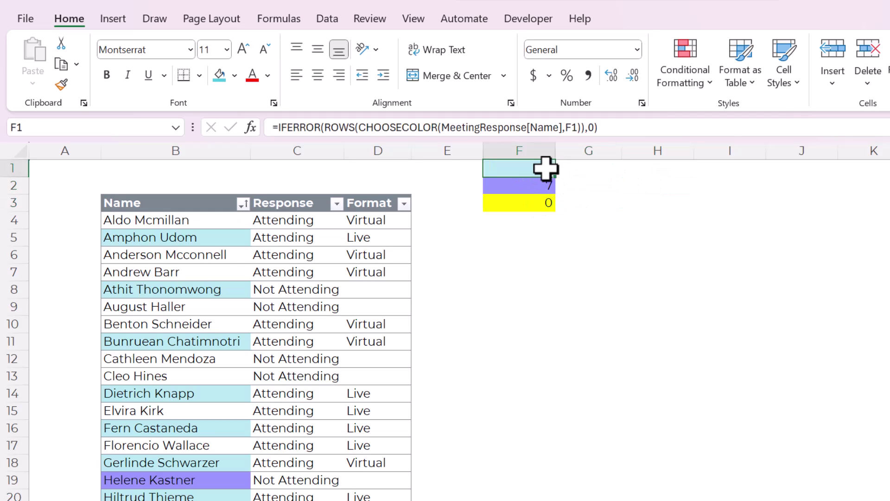
{"action": "left_click", "coordinate": [523, 188]}
{"action": "left_click", "coordinate": [522, 201]}
{"action": "left_click", "coordinate": [572, 234]}
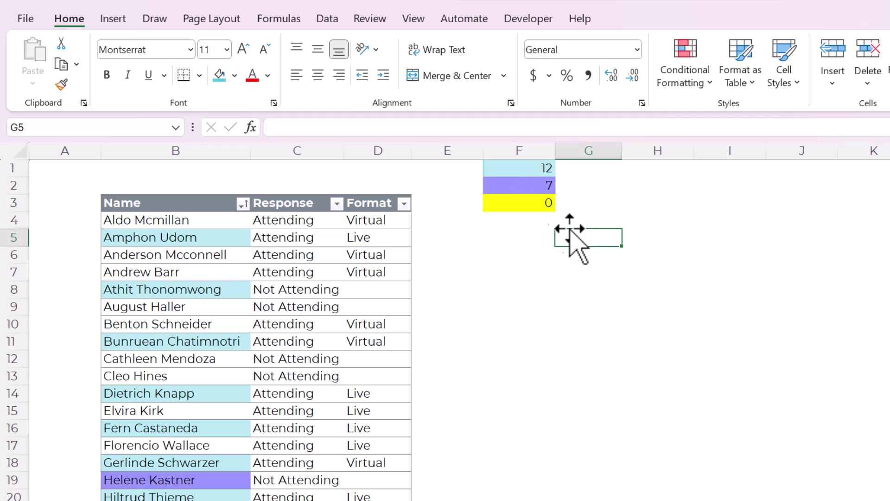
{"action": "left_click", "coordinate": [218, 259]}
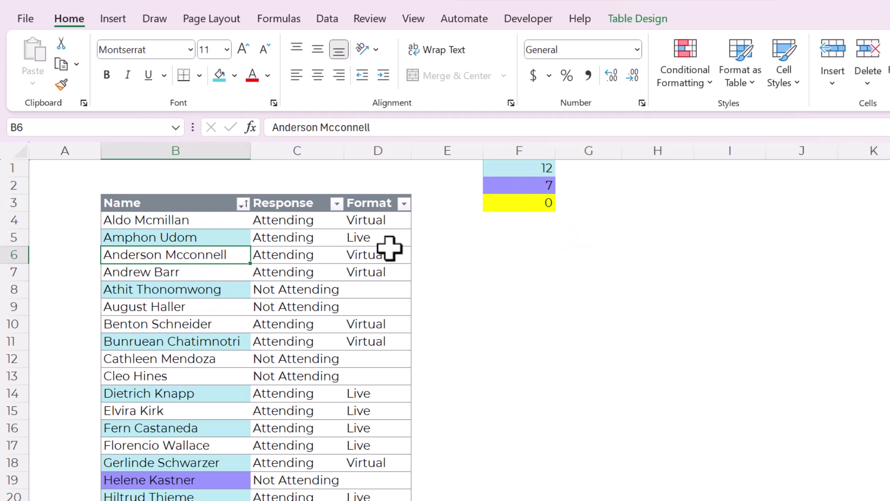
{"action": "left_click", "coordinate": [232, 79]}
{"action": "left_click", "coordinate": [257, 228]}
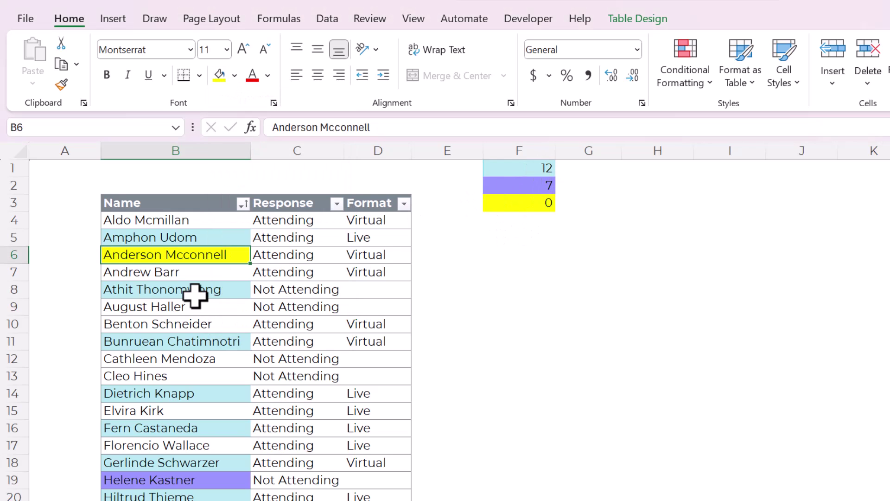
{"action": "left_click", "coordinate": [190, 308]}
{"action": "left_click", "coordinate": [219, 74]}
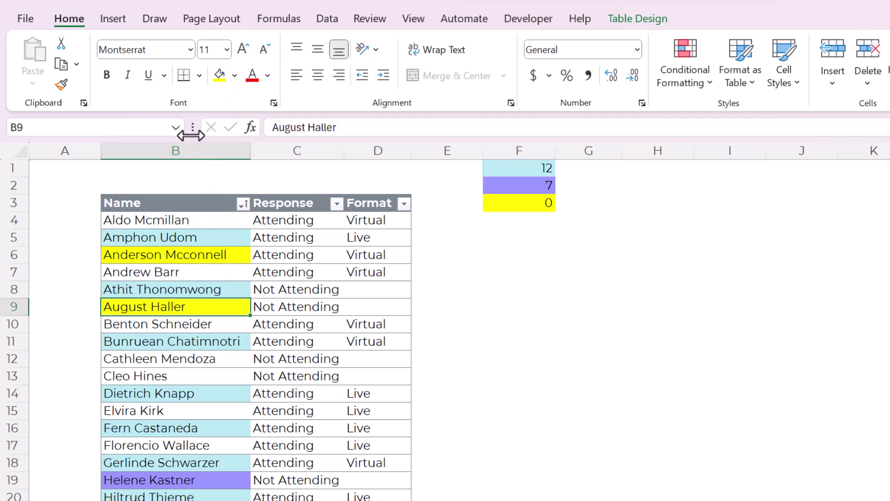
{"action": "left_click", "coordinate": [218, 224]}
{"action": "double_click", "coordinate": [198, 220]}
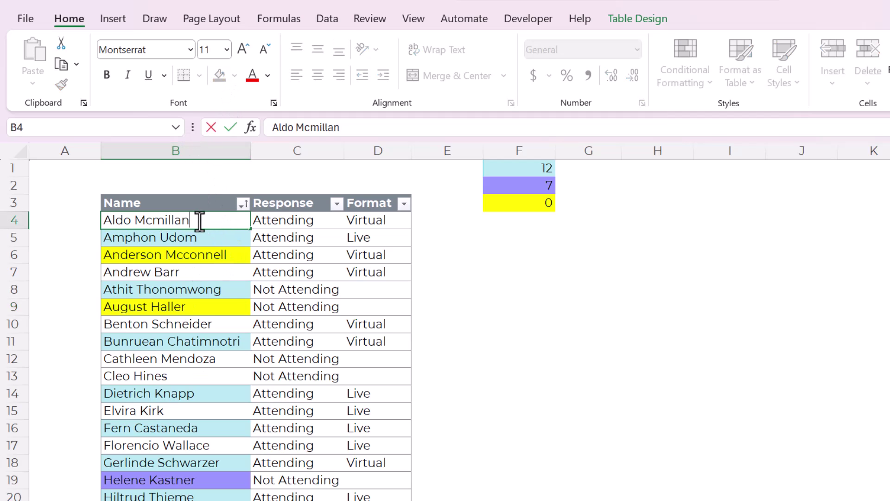
{"action": "key", "text": "Return"}
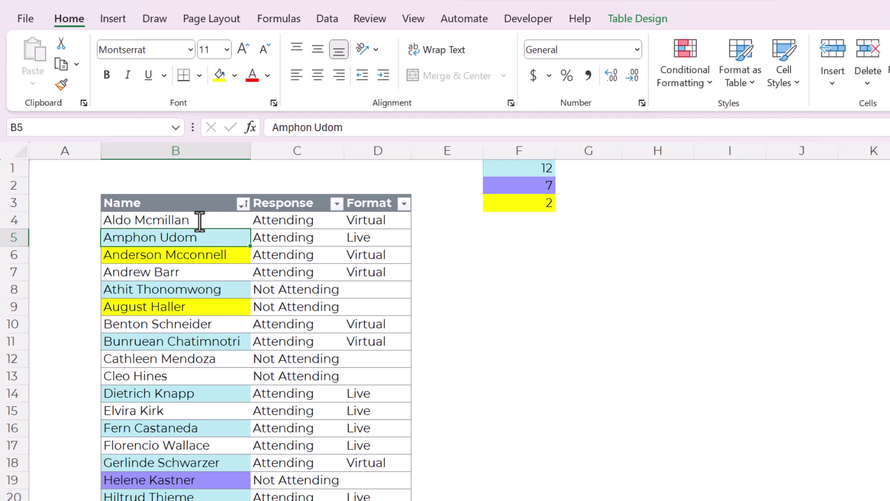
{"action": "double_click", "coordinate": [517, 185]}
{"action": "key", "text": "Return"}
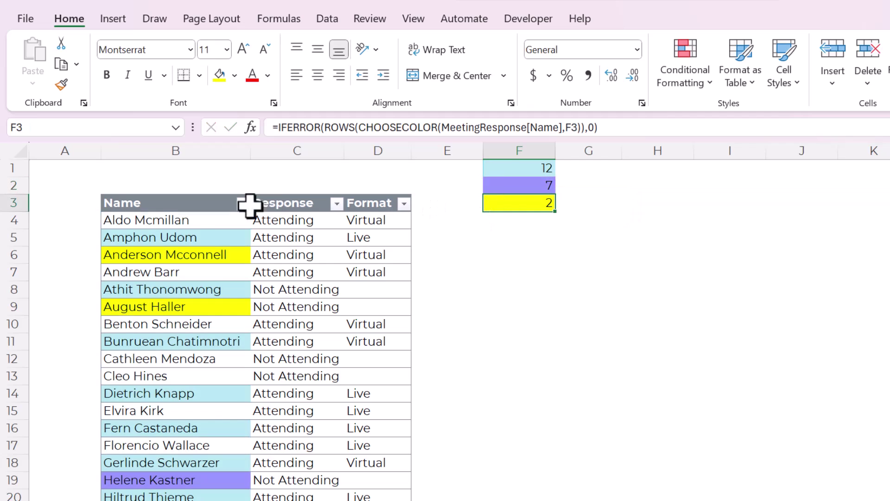
{"action": "left_click", "coordinate": [212, 272]}
{"action": "left_click", "coordinate": [236, 76]}
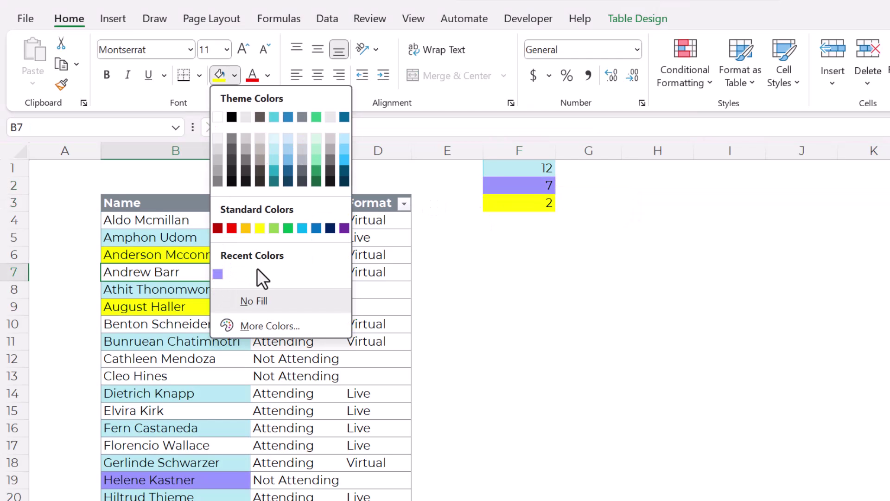
{"action": "left_click", "coordinate": [217, 273]}
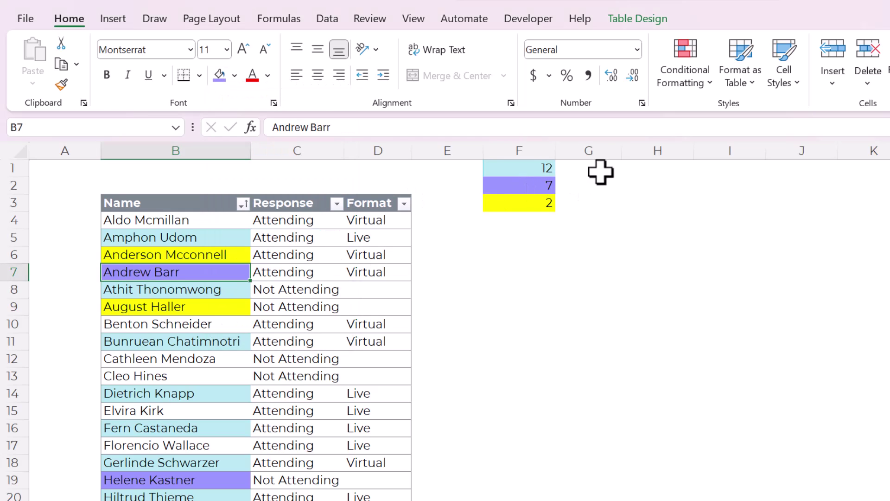
{"action": "double_click", "coordinate": [516, 187]}
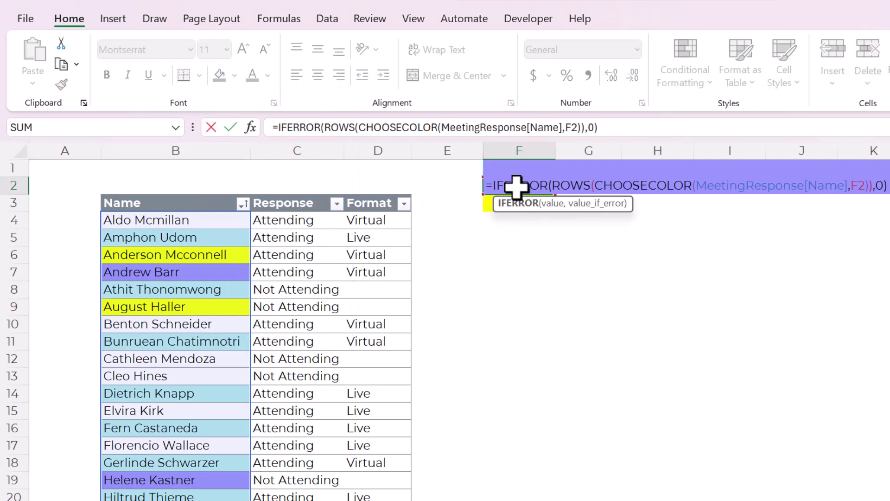
{"action": "key", "text": "Return"}
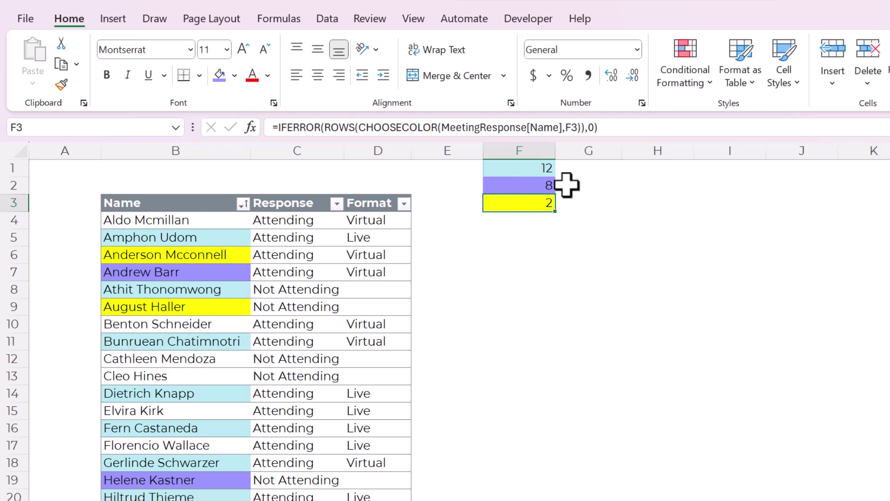
{"action": "left_click", "coordinate": [533, 234]}
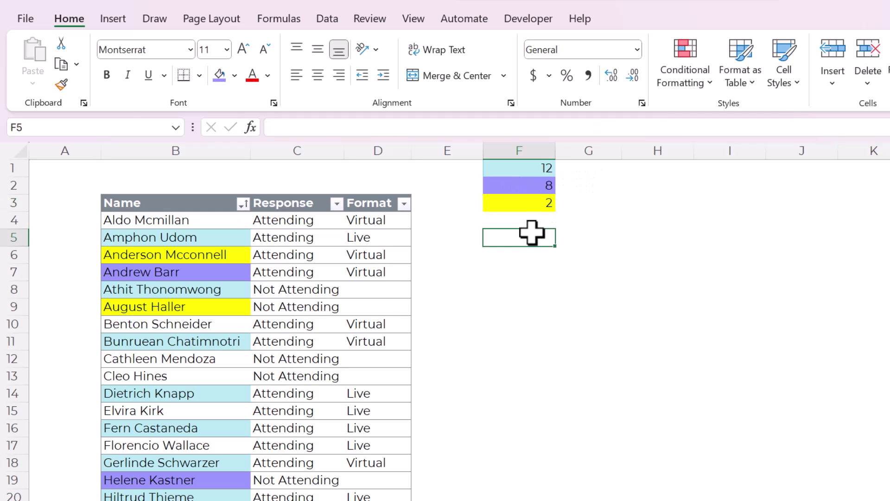
- Draw a new Form Control button from Developer > Insert, bringing up Assign Macro with Button6_Click
{"action": "left_click", "coordinate": [568, 216]}
{"action": "left_click", "coordinate": [491, 244]}
{"action": "left_click", "coordinate": [648, 232]}
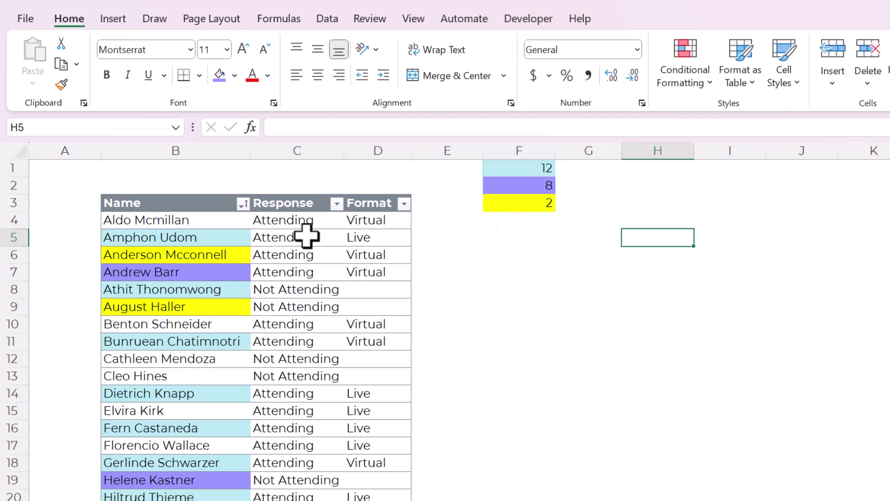
{"action": "left_click", "coordinate": [197, 221]}
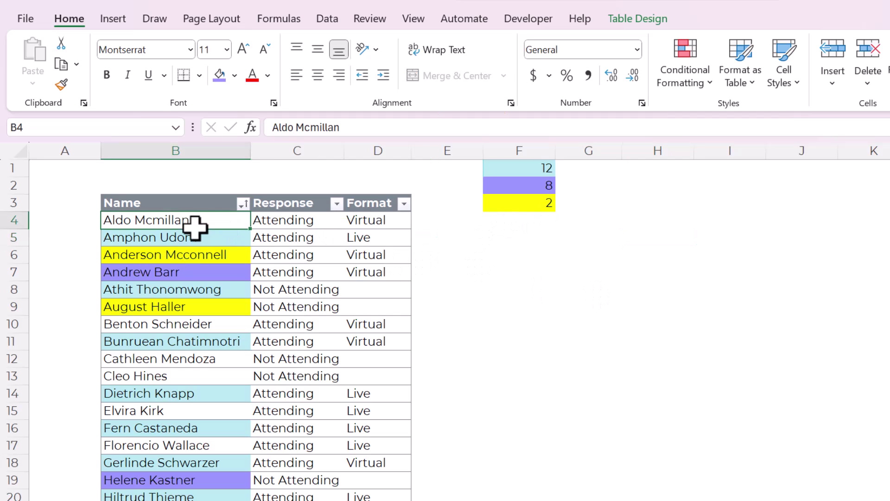
{"action": "left_click", "coordinate": [625, 234]}
{"action": "left_click", "coordinate": [499, 238]}
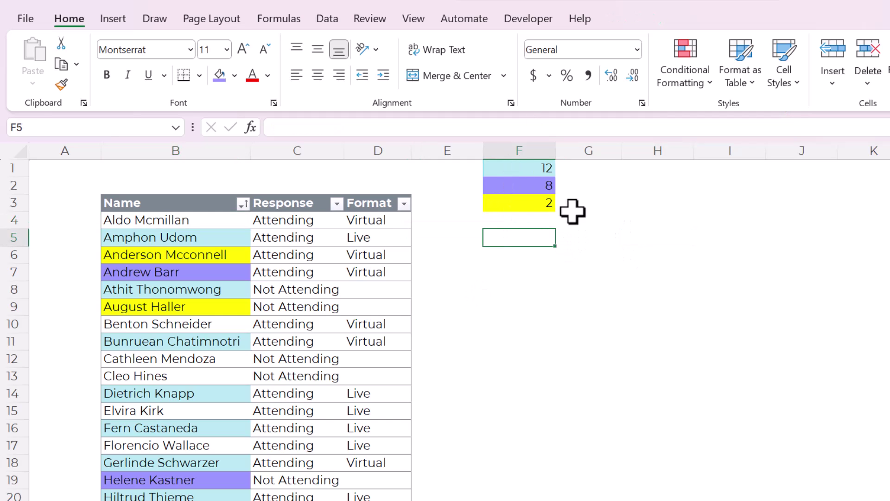
{"action": "left_click", "coordinate": [510, 221]}
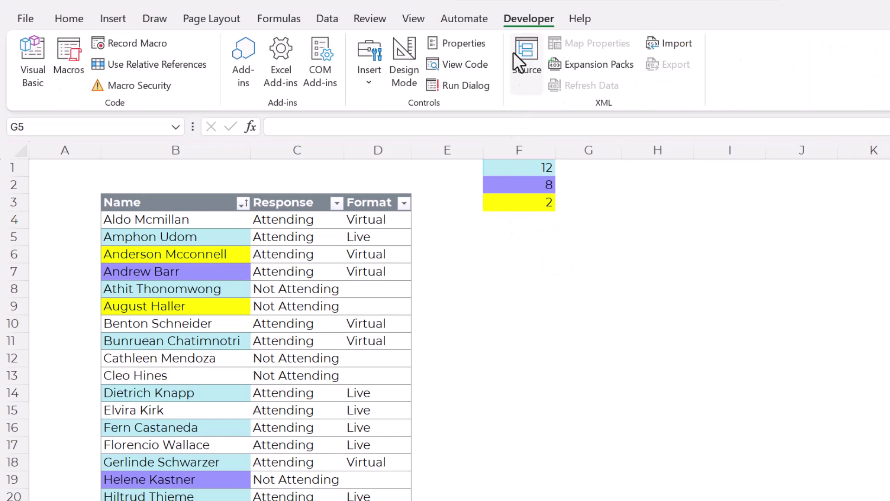
{"action": "left_click", "coordinate": [521, 26]}
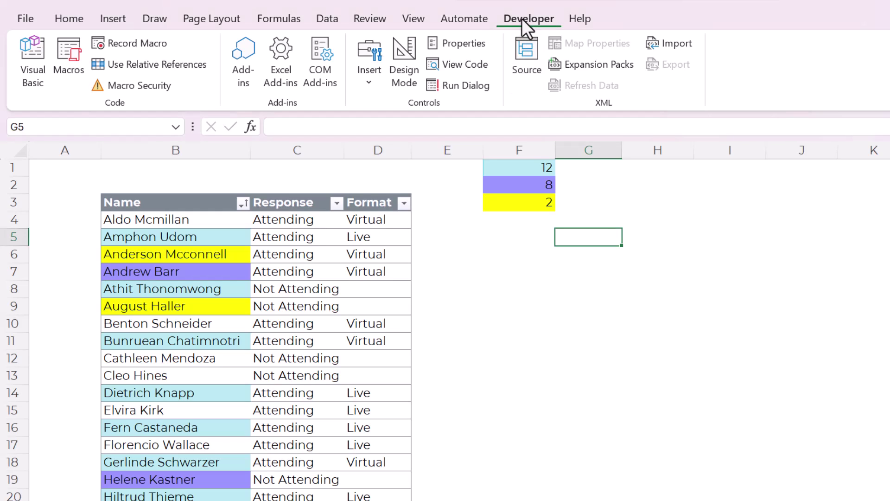
{"action": "left_click", "coordinate": [363, 71]}
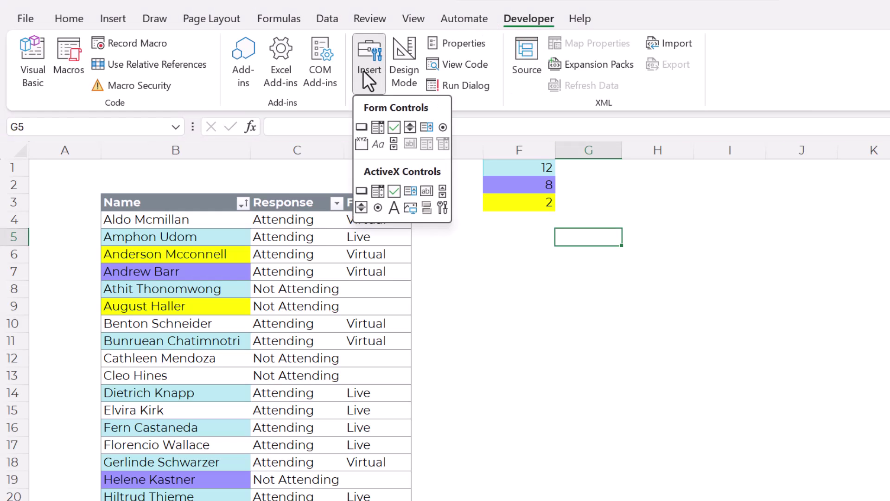
{"action": "left_click", "coordinate": [360, 127]}
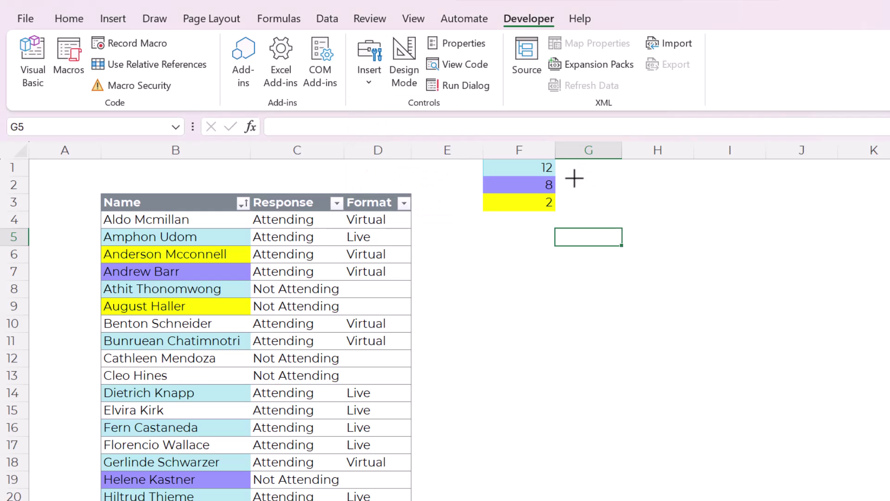
{"action": "left_click_drag", "start_coordinate": [574, 175], "coordinate": [694, 204]}
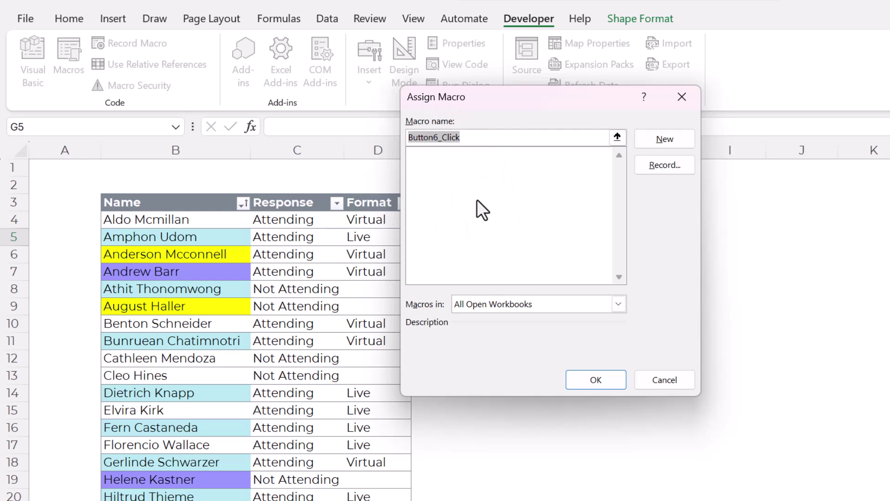
- Create the Button6_Click macro containing Application.CalculateFull, then switch back to the Excel worksheet
{"action": "left_click", "coordinate": [646, 142]}
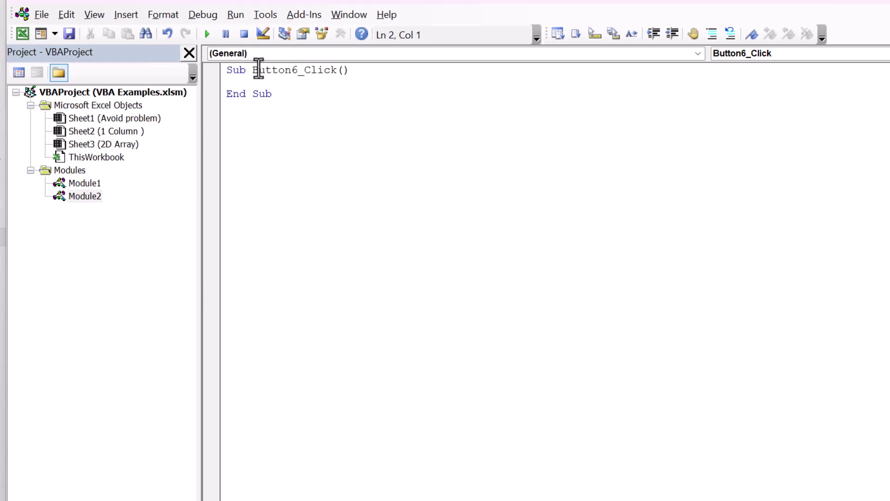
{"action": "left_click_drag", "start_coordinate": [226, 71], "coordinate": [290, 80]}
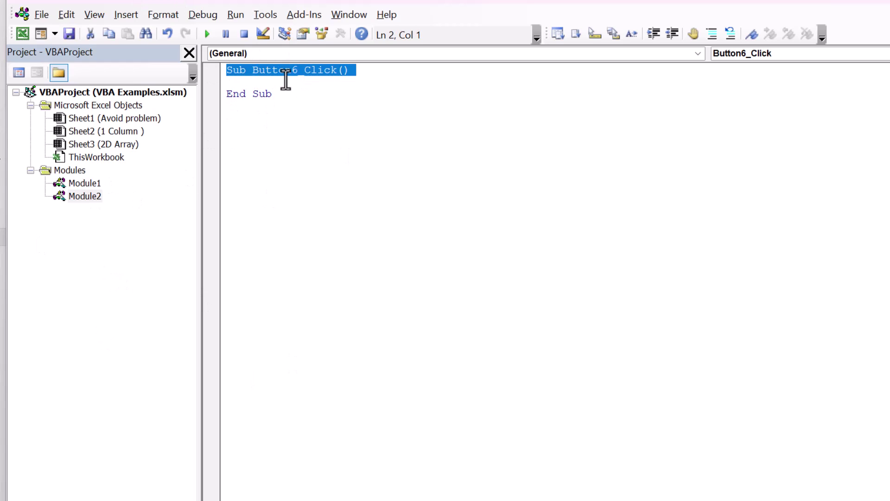
{"action": "left_click", "coordinate": [267, 84]}
{"action": "key", "text": "Return"}
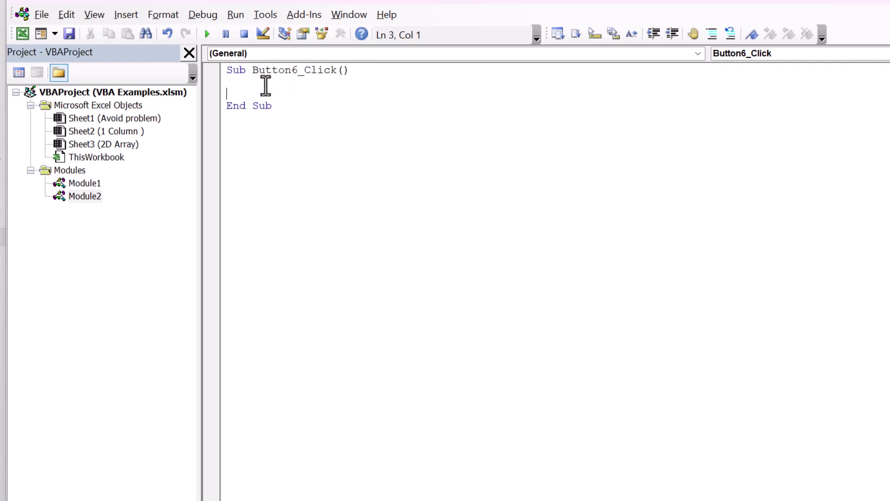
{"action": "key", "text": "Return"}
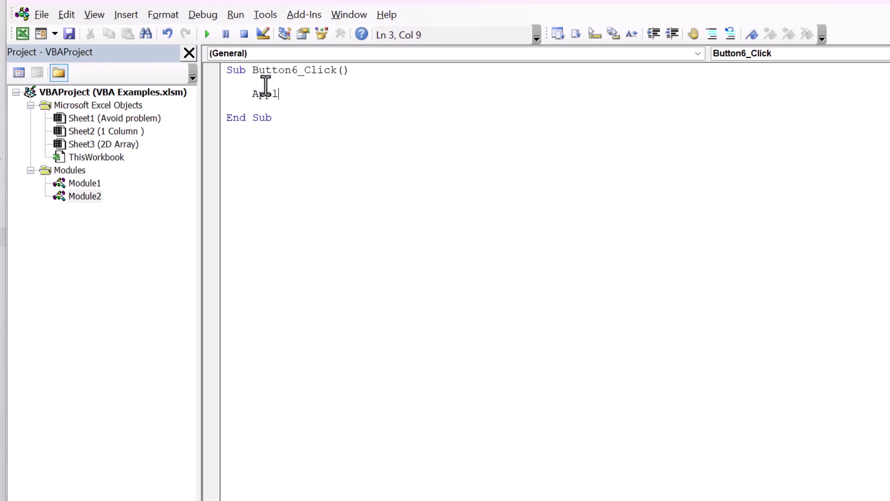
{"action": "type", "text": "Application.Calc"}
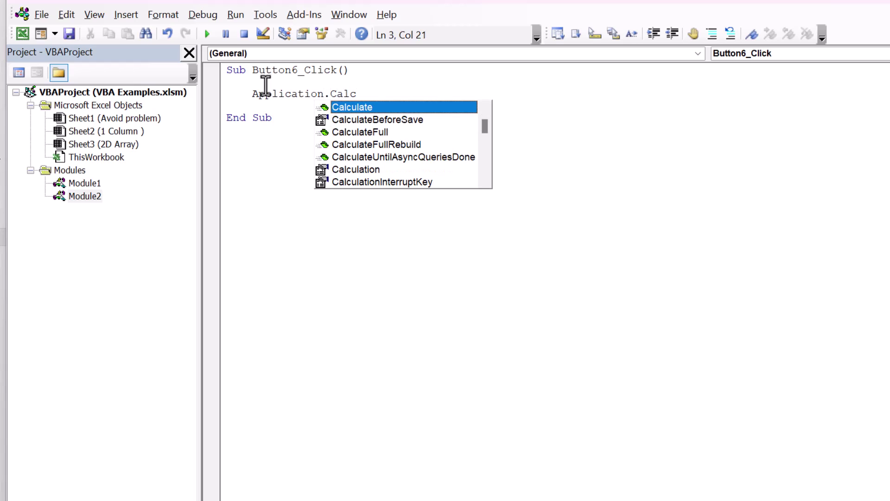
{"action": "key", "text": "Down"}
{"action": "key", "text": "Down"}
{"action": "key", "text": "Tab"}
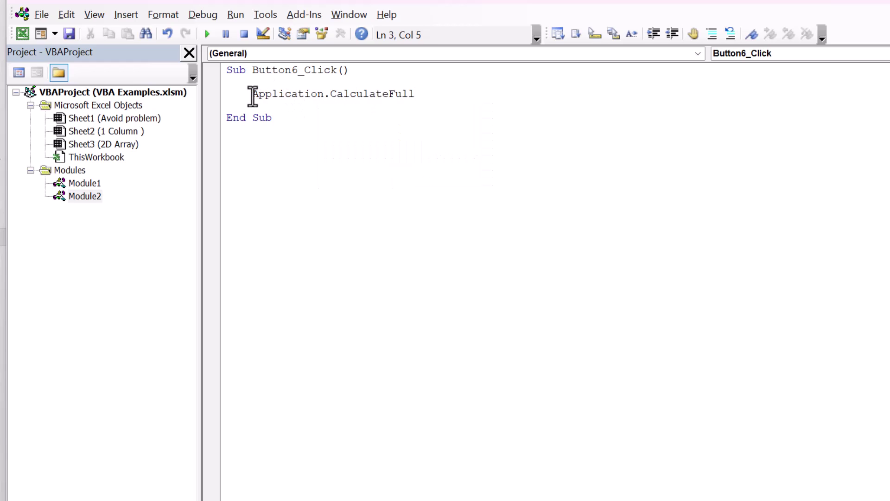
{"action": "left_click_drag", "start_coordinate": [252, 94], "coordinate": [457, 104]}
{"action": "left_click", "coordinate": [402, 109]}
{"action": "key", "text": "alt+F11"}
- Replace the 'Button 6' caption on the form button with 'Recalculate'
{"action": "left_click", "coordinate": [596, 324]}
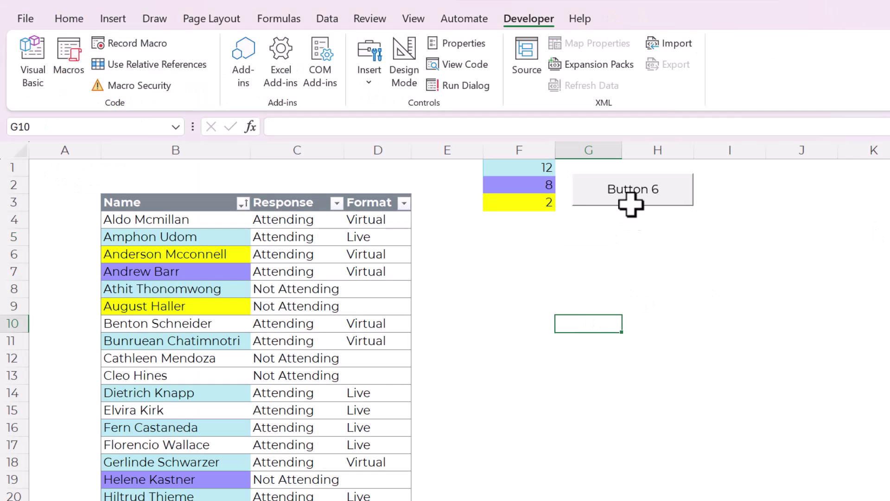
{"action": "right_click", "coordinate": [634, 189]}
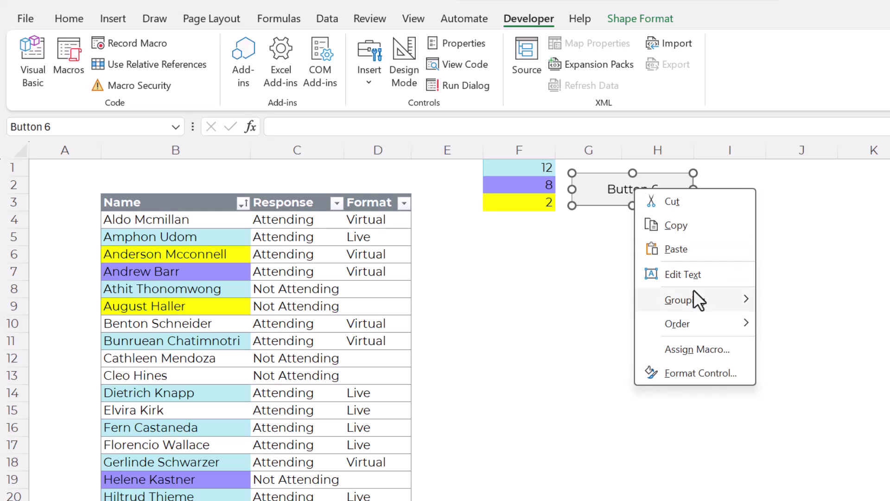
{"action": "left_click", "coordinate": [696, 274]}
{"action": "key", "text": "ctrl+a"}
{"action": "key", "text": "BackSpace"}
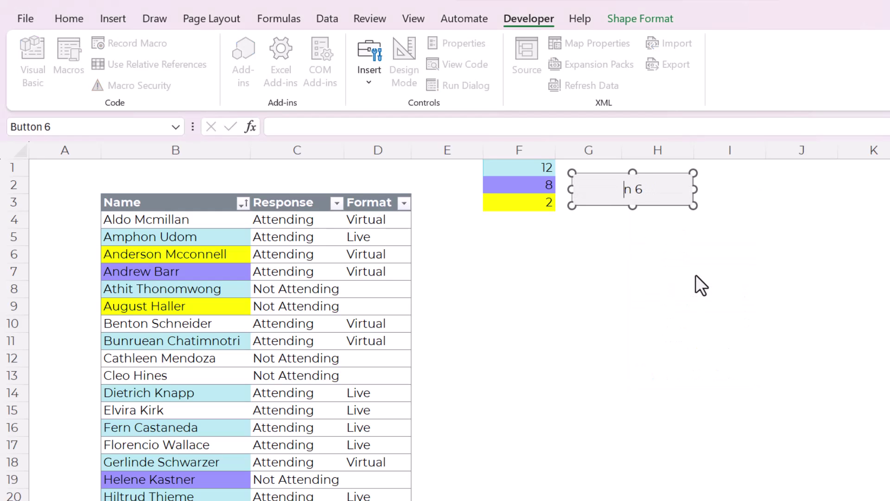
{"action": "type", "text": "Recalculate"}
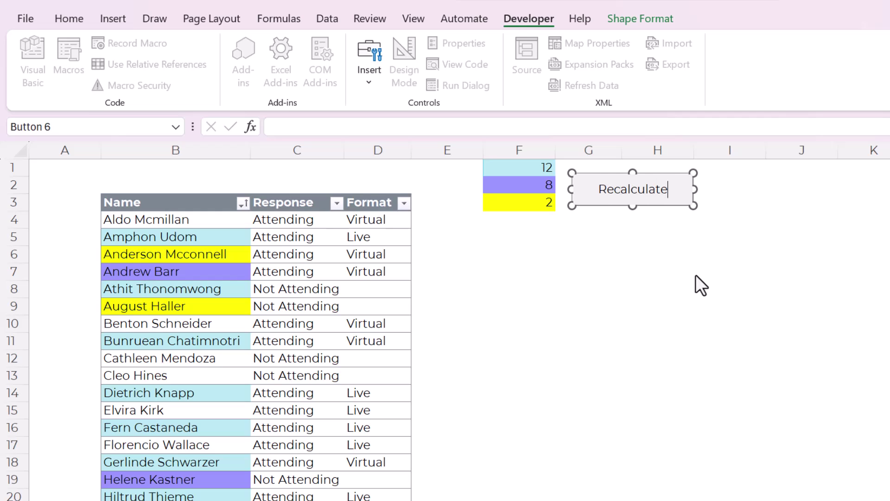
{"action": "left_click", "coordinate": [696, 274]}
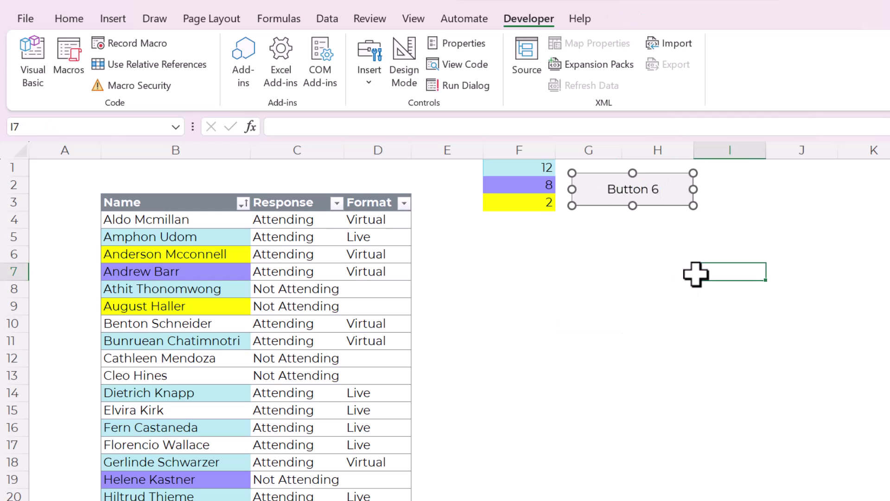
- Fill the name cells B10 and B12 purple
{"action": "left_click", "coordinate": [590, 267]}
{"action": "left_click", "coordinate": [176, 322]}
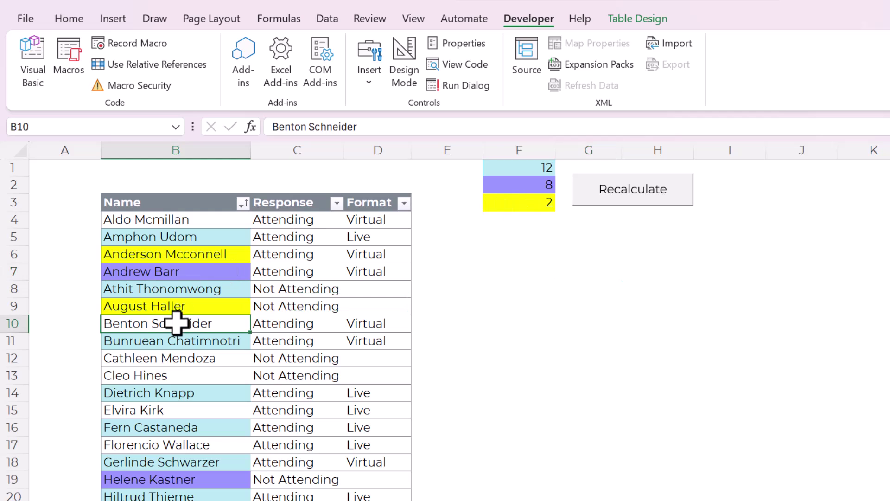
{"action": "right_click", "coordinate": [177, 322]}
{"action": "left_click", "coordinate": [255, 124]}
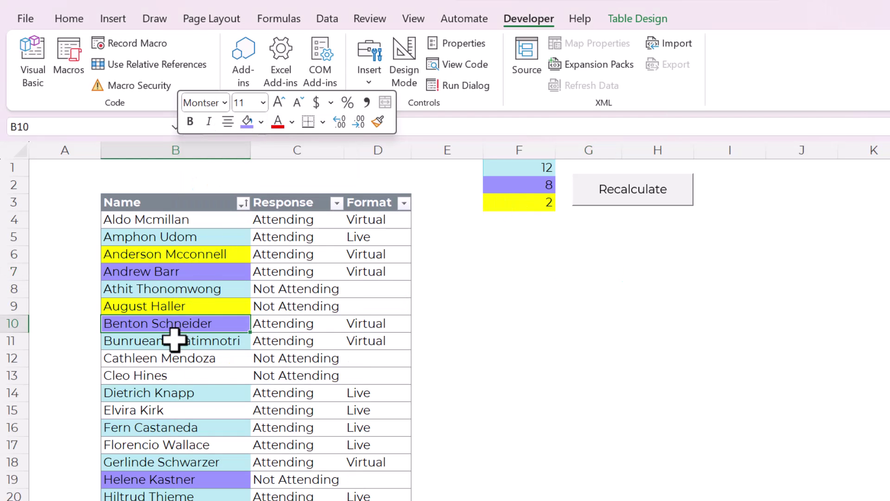
{"action": "right_click", "coordinate": [171, 357]}
{"action": "left_click", "coordinate": [242, 123]}
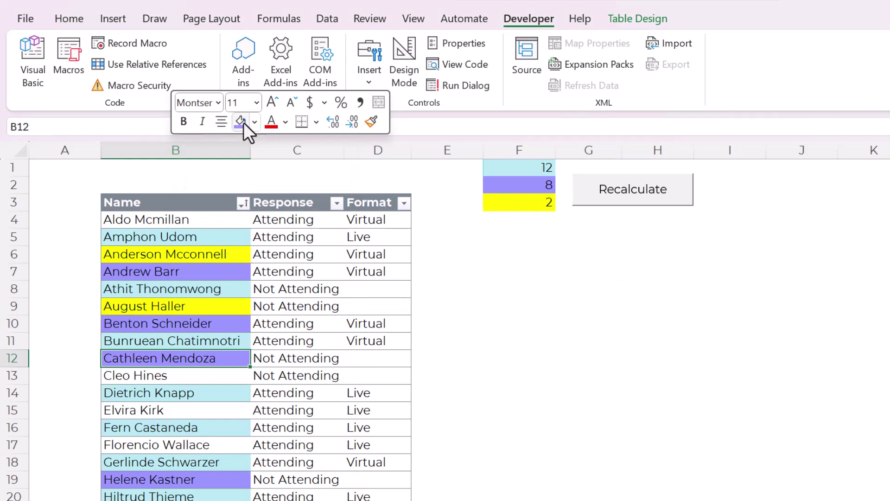
{"action": "left_click", "coordinate": [579, 286]}
- Run the Recalculate macro and check that the purple count in F2 reads 10
{"action": "left_click", "coordinate": [602, 200]}
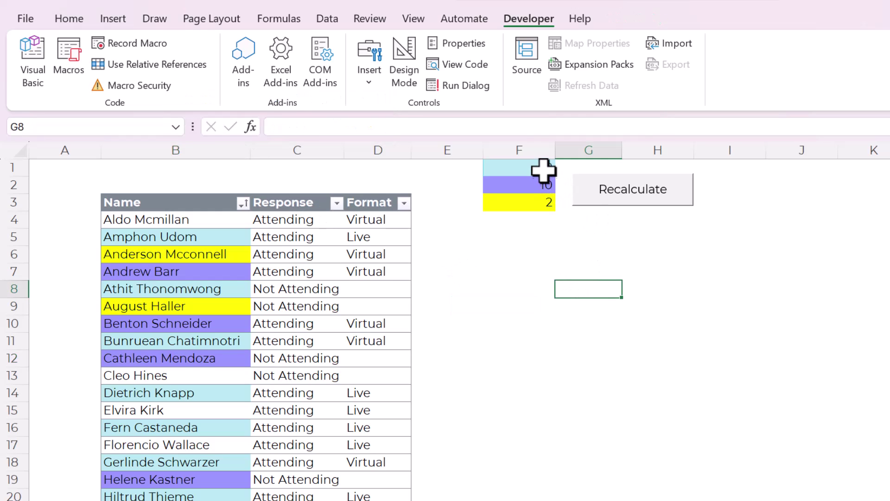
{"action": "left_click_drag", "start_coordinate": [543, 173], "coordinate": [540, 204]}
{"action": "key", "text": "Down"}
{"action": "key", "text": "Down"}
{"action": "key", "text": "Down"}
{"action": "key", "text": "Down"}
{"action": "key", "text": "Down"}
{"action": "left_click", "coordinate": [552, 185]}
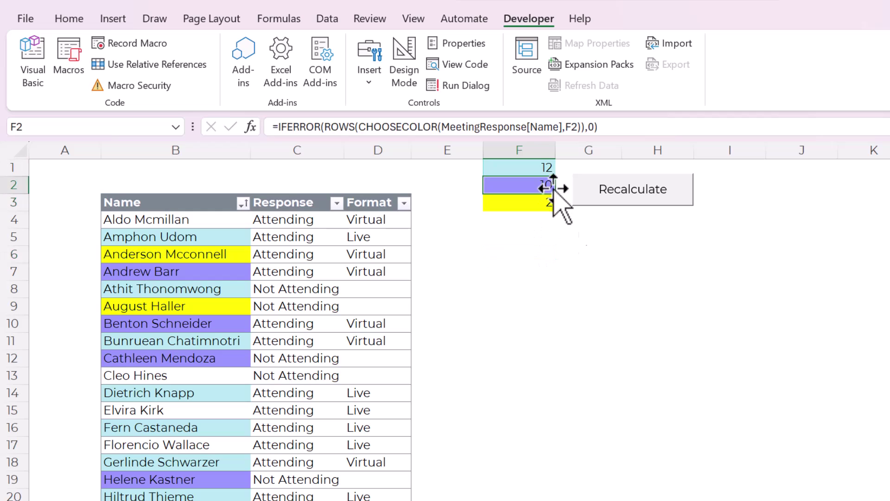
{"action": "key", "text": "Right"}
{"action": "key", "text": "Down"}
{"action": "key", "text": "Down"}
{"action": "key", "text": "Down"}
{"action": "key", "text": "Down"}
{"action": "key", "text": "Down"}
{"action": "key", "text": "Left"}
{"action": "key", "text": "Down"}
{"action": "key", "text": "Down"}
{"action": "key", "text": "Down"}
{"action": "key", "text": "Down"}
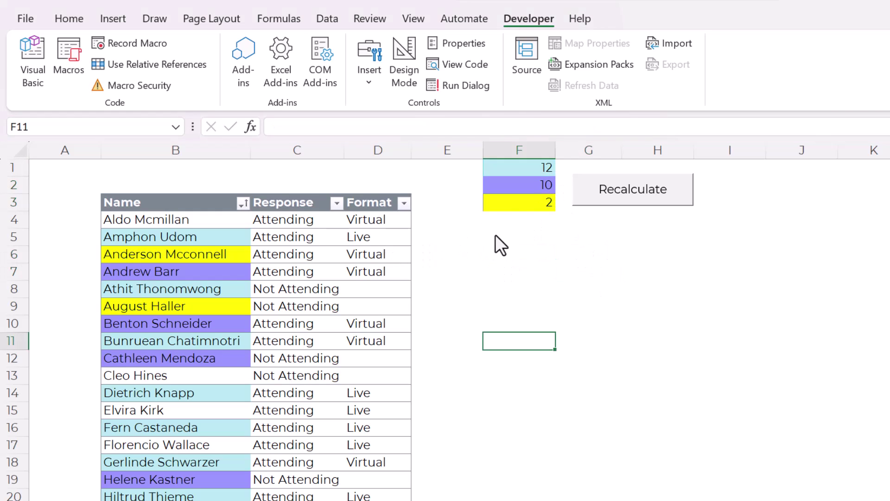
- Fill count cell F3 green, then move to the Day 1–Day 4 scores sheet
{"action": "right_click", "coordinate": [510, 204]}
{"action": "left_click", "coordinate": [580, 170]}
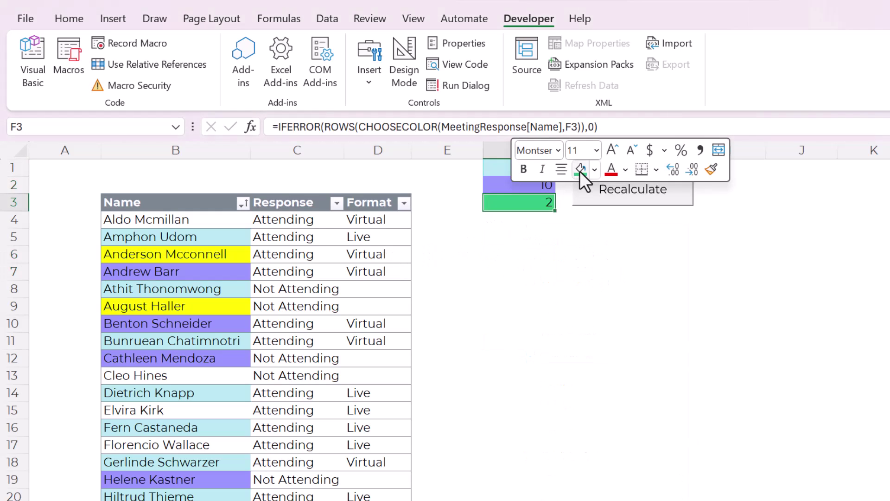
{"action": "left_click", "coordinate": [545, 224]}
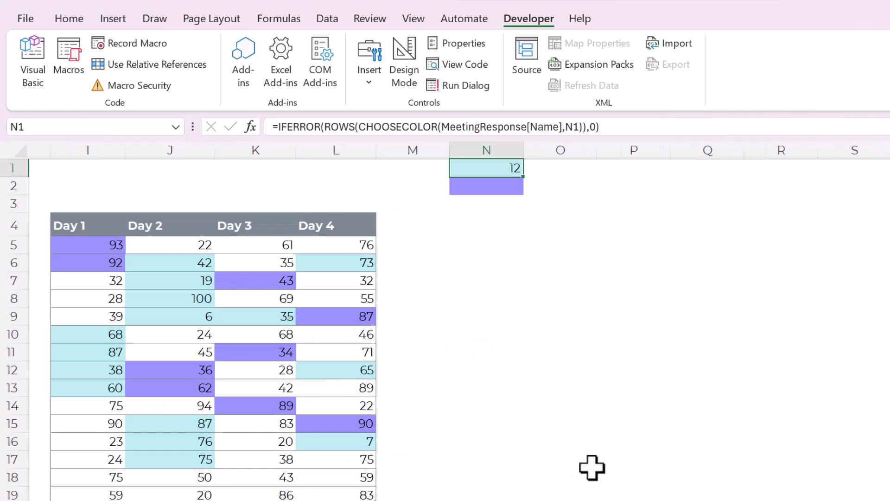
{"action": "left_click", "coordinate": [634, 405]}
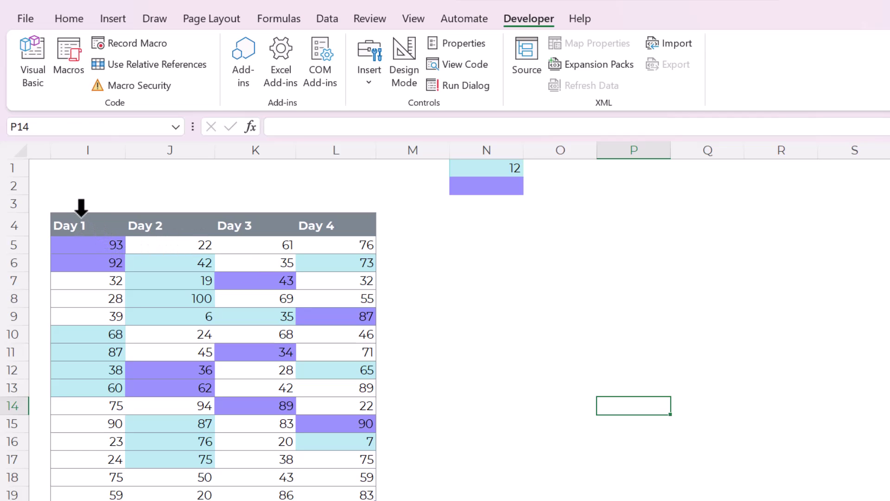
- Remove the MeetingResponse[Name] reference from N1's colour-count formula
{"action": "left_click_drag", "start_coordinate": [82, 207], "coordinate": [353, 213]}
{"action": "left_click", "coordinate": [561, 283]}
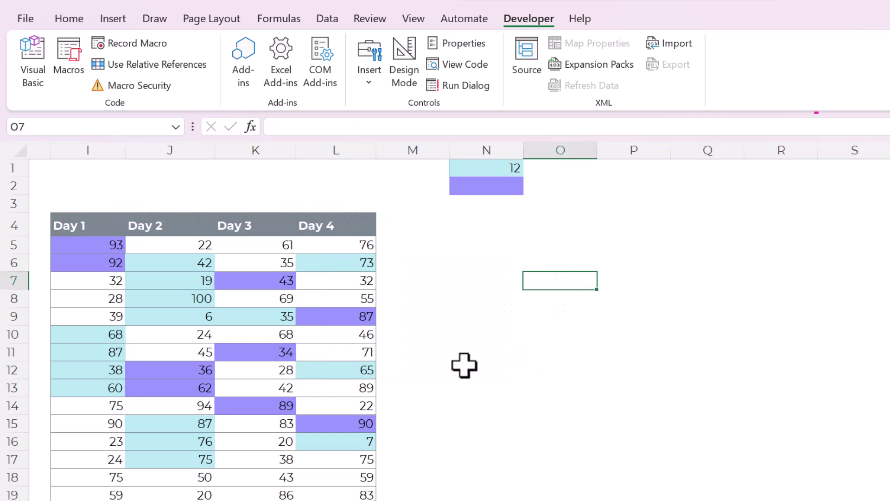
{"action": "left_click_drag", "start_coordinate": [76, 202], "coordinate": [323, 229]}
{"action": "left_click", "coordinate": [551, 240]}
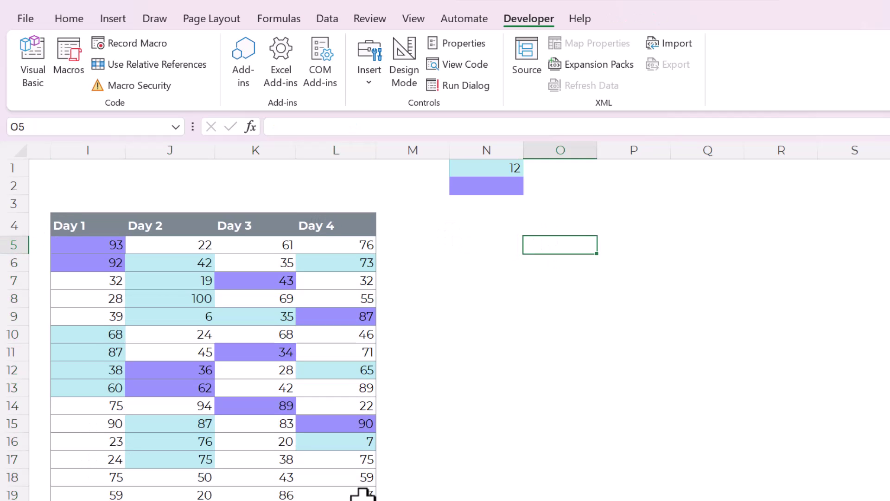
{"action": "left_click", "coordinate": [485, 170]}
{"action": "left_click", "coordinate": [392, 131]}
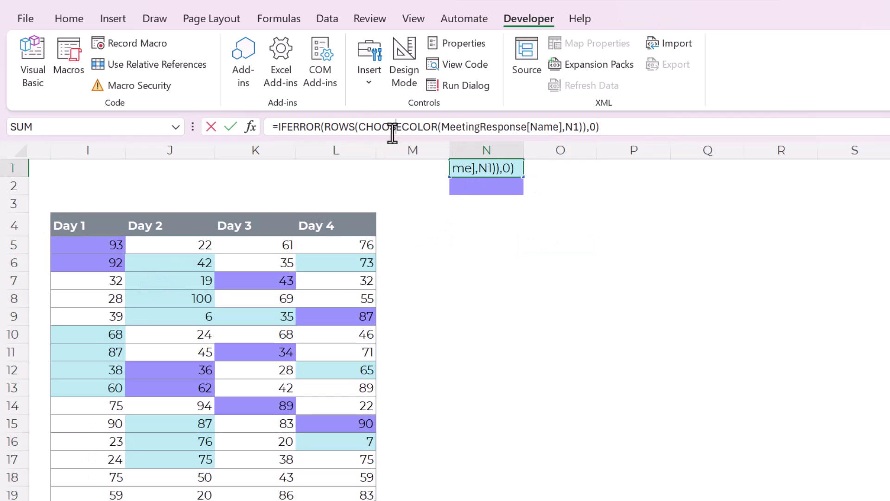
{"action": "left_click", "coordinate": [359, 128]}
{"action": "left_click_drag", "start_coordinate": [358, 128], "coordinate": [441, 129]}
{"action": "left_click", "coordinate": [551, 129]}
{"action": "key", "text": "BackSpace"}
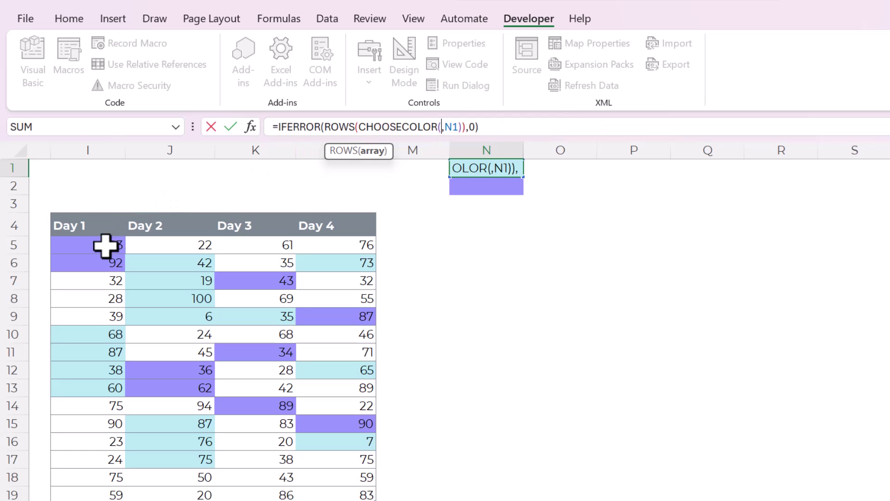
- Point N1's formula at the Day 1–Day 4 scores (Names) so it counts 15 light-blue cells
{"action": "left_click_drag", "start_coordinate": [89, 240], "coordinate": [346, 497]}
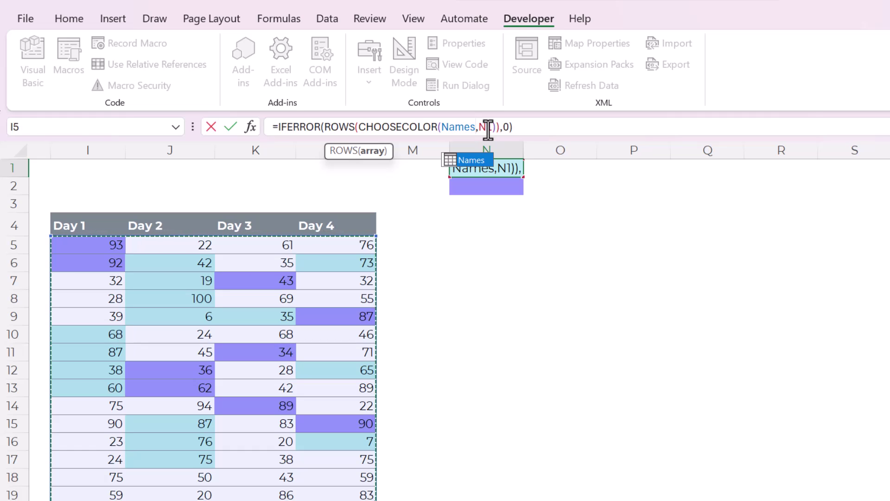
{"action": "left_click", "coordinate": [488, 130]}
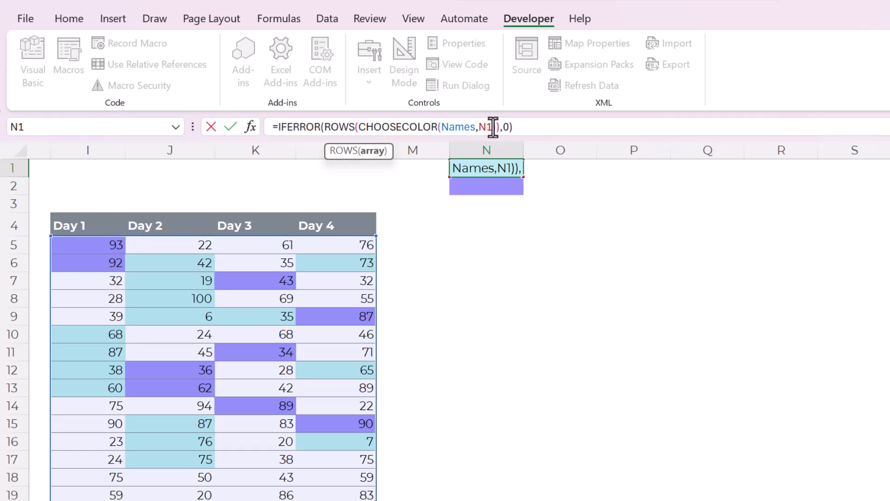
{"action": "left_click", "coordinate": [516, 128]}
{"action": "key", "text": "ctrl+Return"}
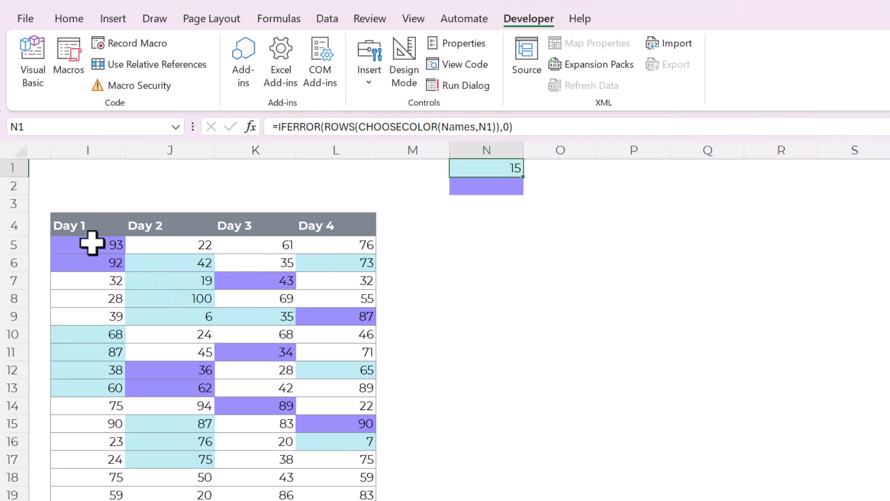
{"action": "left_click_drag", "start_coordinate": [97, 242], "coordinate": [358, 491]}
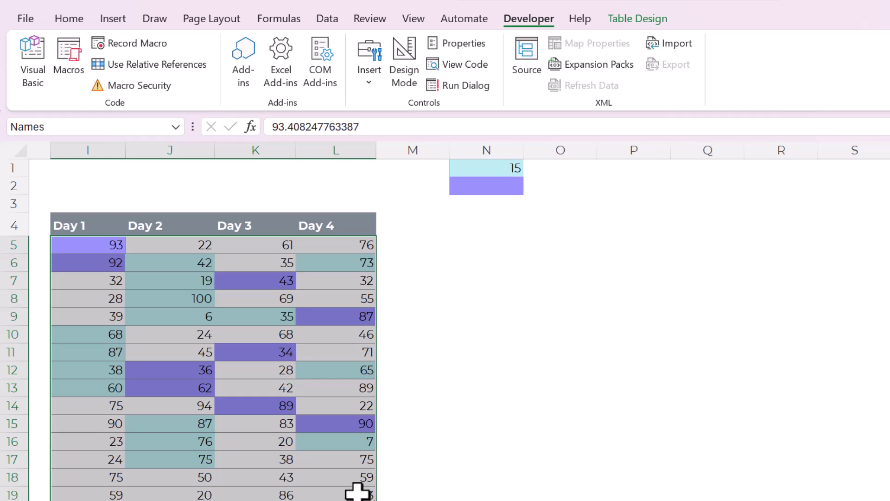
{"action": "left_click", "coordinate": [462, 373]}
{"action": "left_click", "coordinate": [510, 170]}
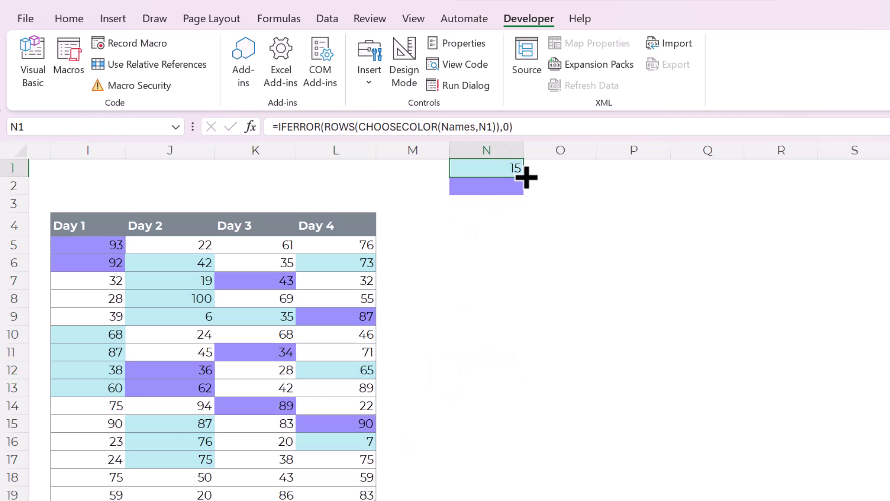
{"action": "left_click_drag", "start_coordinate": [524, 176], "coordinate": [527, 199]}
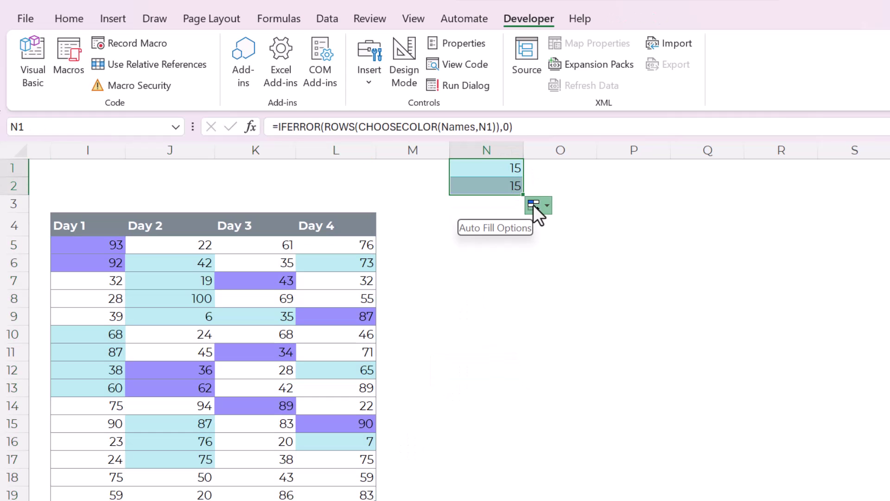
{"action": "left_click", "coordinate": [535, 208]}
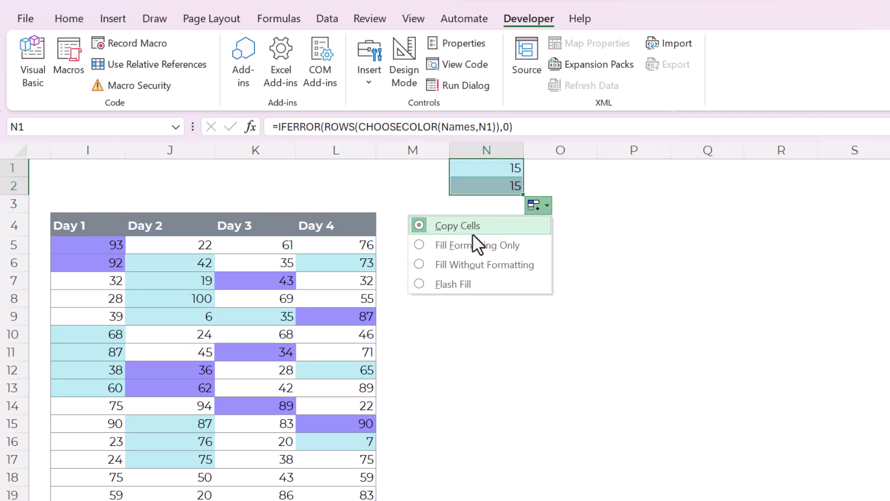
{"action": "left_click", "coordinate": [464, 266]}
{"action": "left_click", "coordinate": [484, 245]}
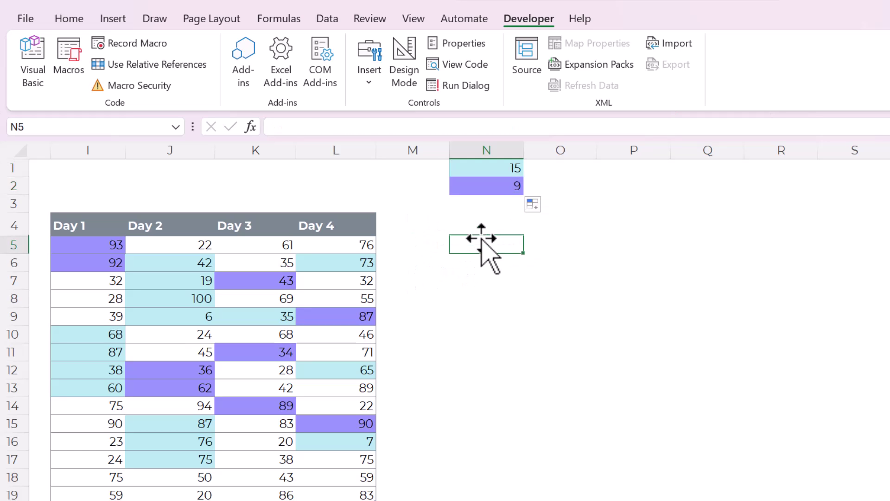
{"action": "left_click", "coordinate": [505, 184]}
{"action": "left_click", "coordinate": [507, 168]}
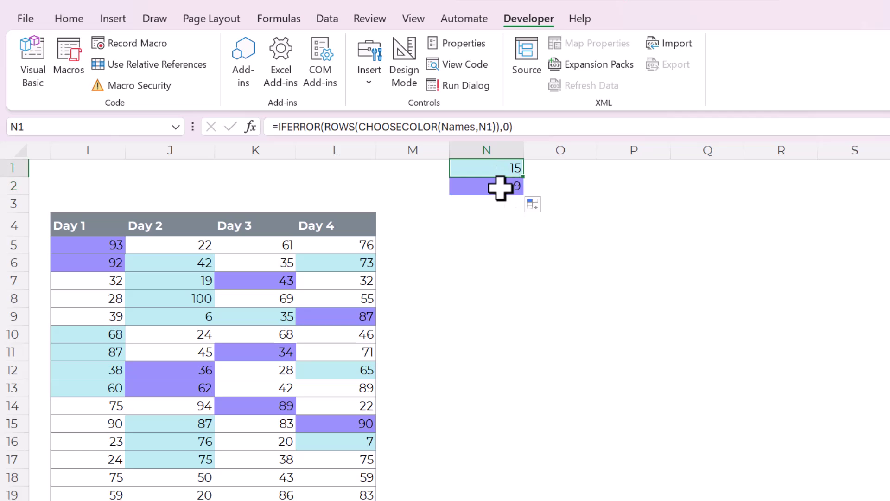
{"action": "left_click", "coordinate": [499, 186]}
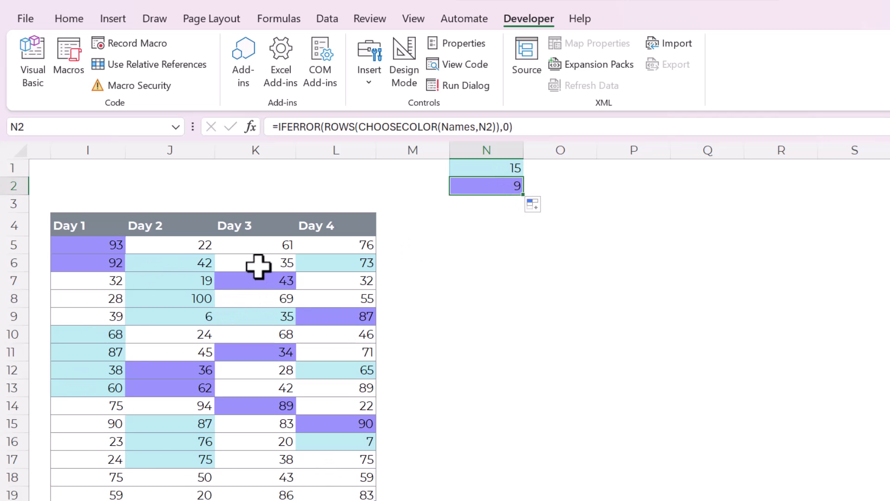
{"action": "left_click", "coordinate": [420, 332]}
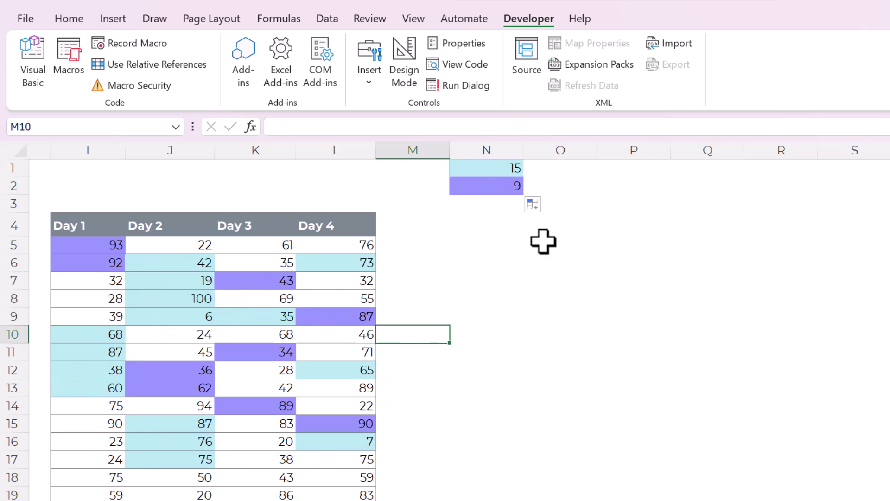
{"action": "left_click", "coordinate": [516, 244]}
{"action": "left_click", "coordinate": [510, 185]}
{"action": "left_click", "coordinate": [498, 170]}
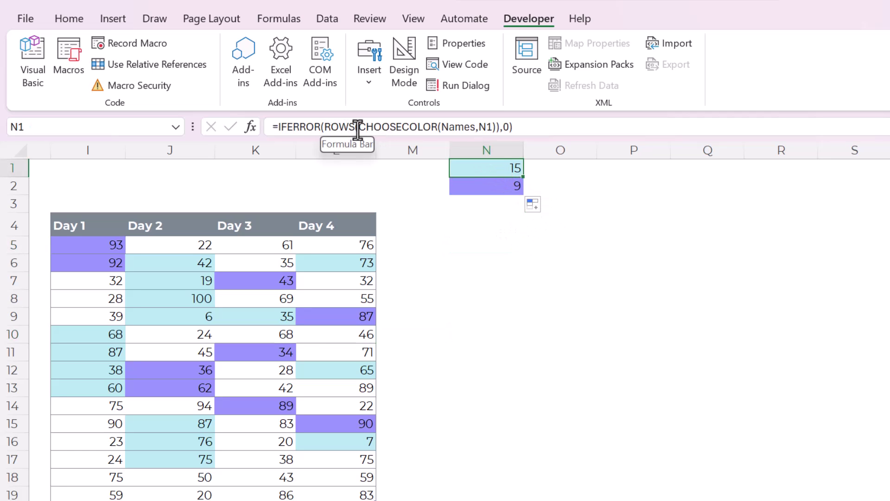
- Enter =CHOOSECOLOR(Names,N1) in N4
{"action": "left_click", "coordinate": [508, 230]}
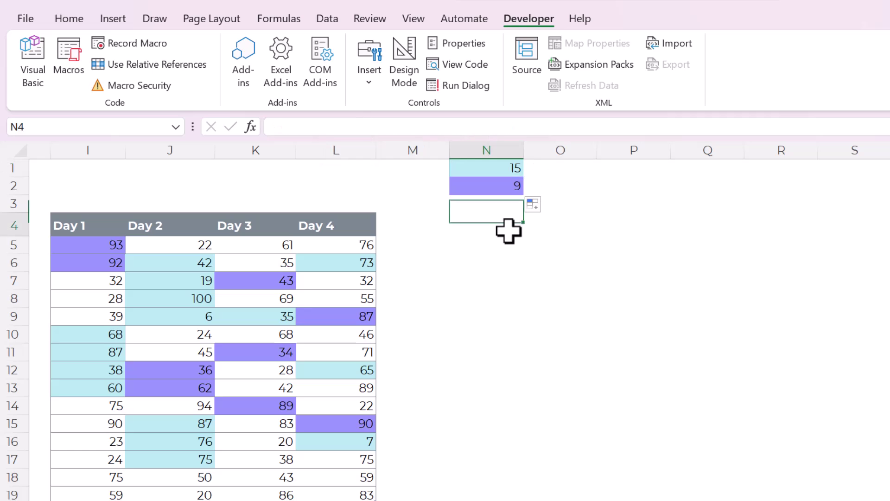
{"action": "type", "text": "=CHO"}
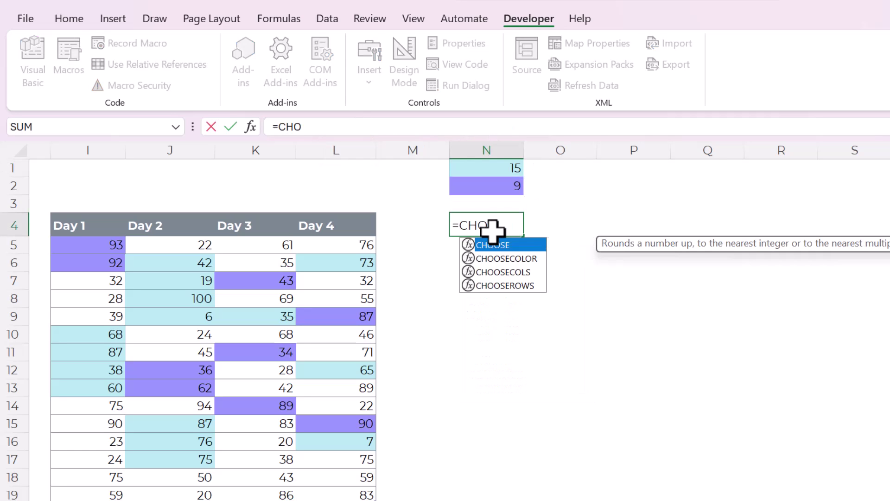
{"action": "type", "text": "OSECOLORS"}
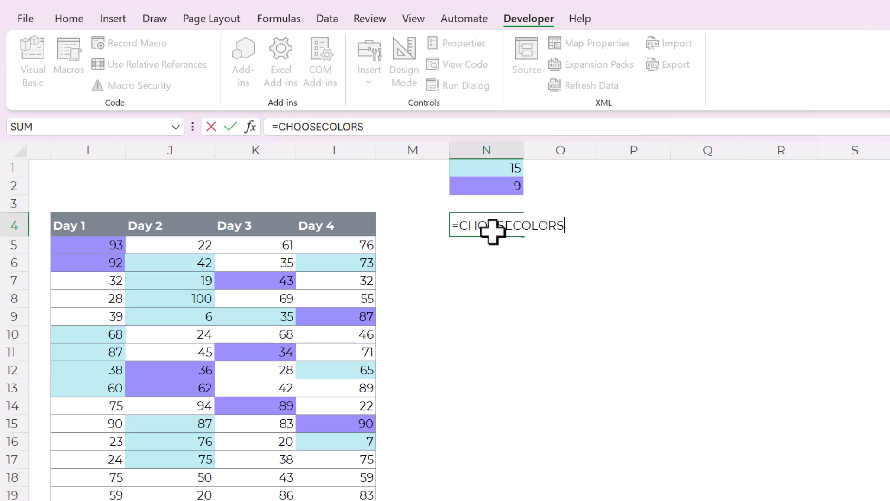
{"action": "key", "text": "BackSpace"}
{"action": "type", "text": "("}
{"action": "left_click_drag", "start_coordinate": [99, 244], "coordinate": [338, 499]}
{"action": "type", "text": ","}
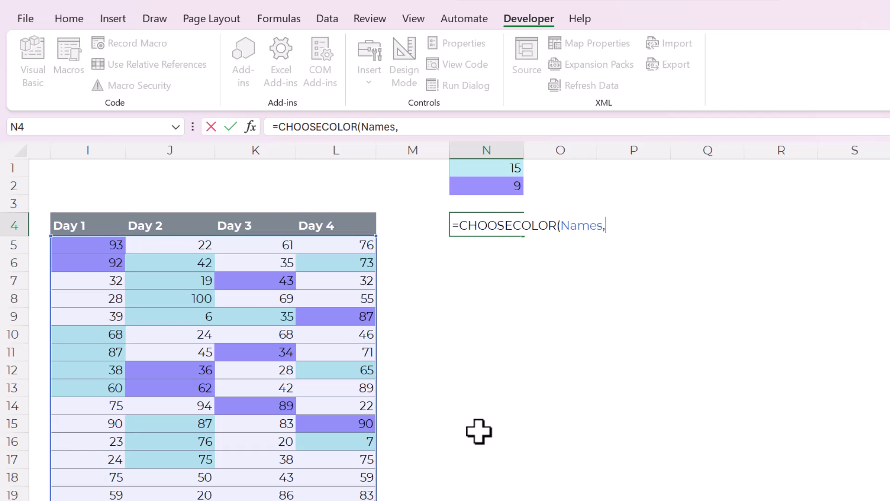
{"action": "left_click", "coordinate": [492, 167]}
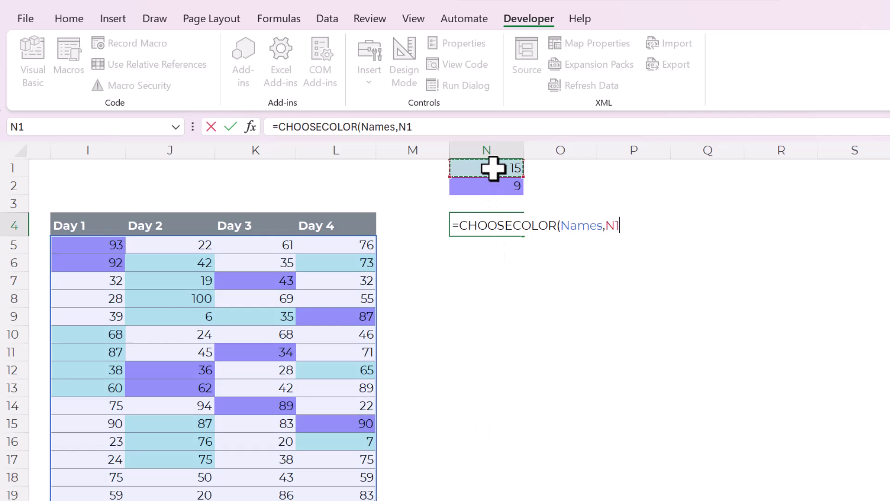
{"action": "type", "text": ")"}
{"action": "key", "text": "Return"}
{"action": "key", "text": "Up"}
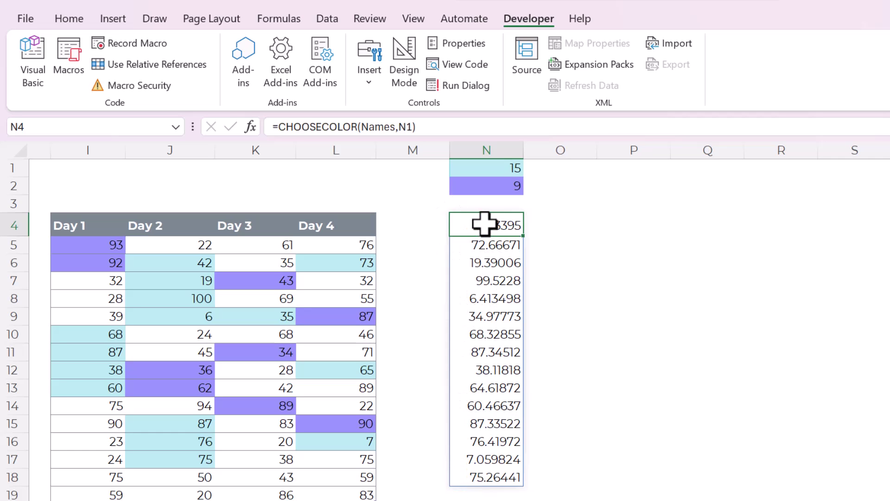
- Wrap N4's formula in SUM so it totals the light-blue scores as 839.4609
{"action": "left_click", "coordinate": [282, 127]}
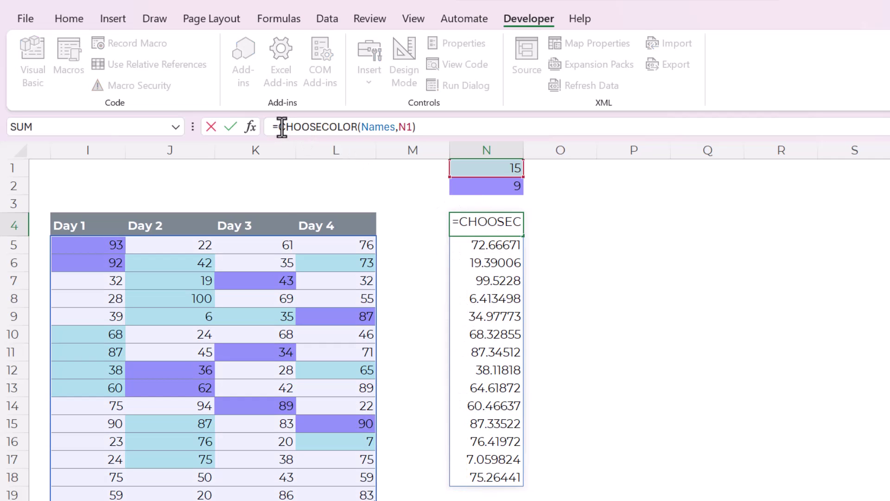
{"action": "type", "text": "SUM("}
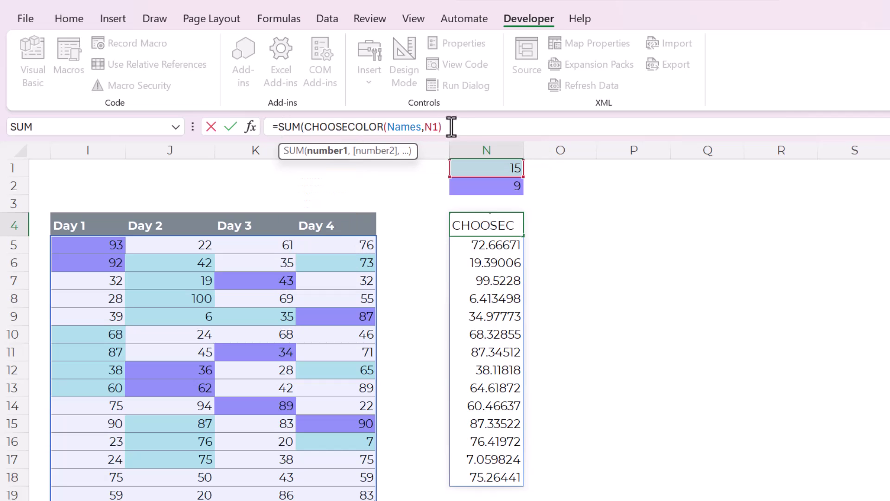
{"action": "left_click", "coordinate": [451, 126]}
{"action": "type", "text": ")"}
{"action": "key", "text": "Return"}
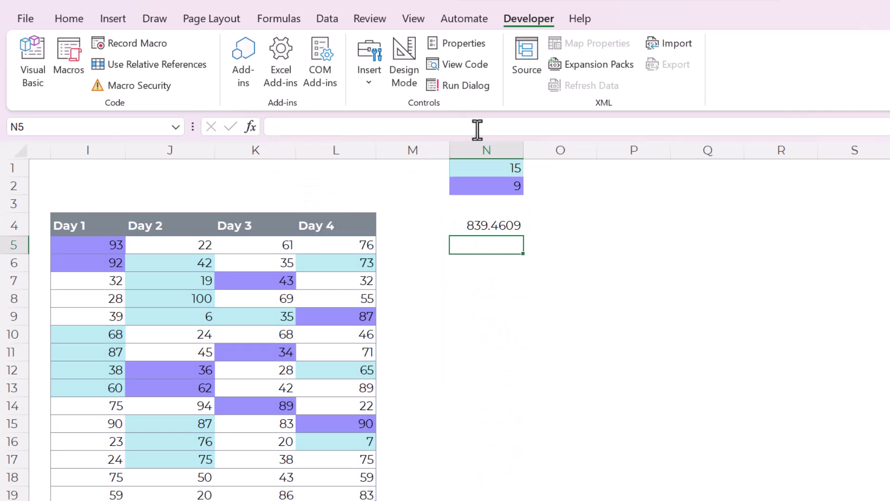
{"action": "key", "text": "Up"}
- Change N1's formula from IFERROR(ROWS(...)) to SUM(CHOOSECOLOR(Names,N1))
{"action": "left_click", "coordinate": [480, 162]}
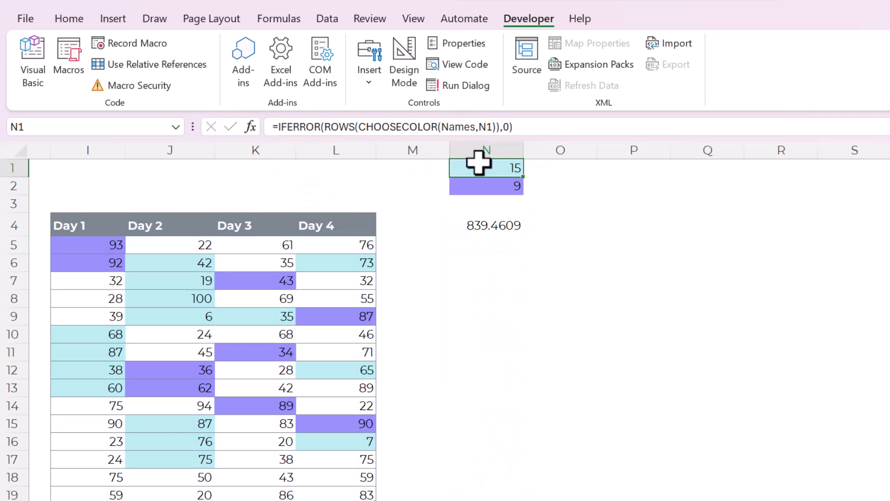
{"action": "left_click_drag", "start_coordinate": [358, 127], "coordinate": [279, 127]}
{"action": "type", "text": "SUM("}
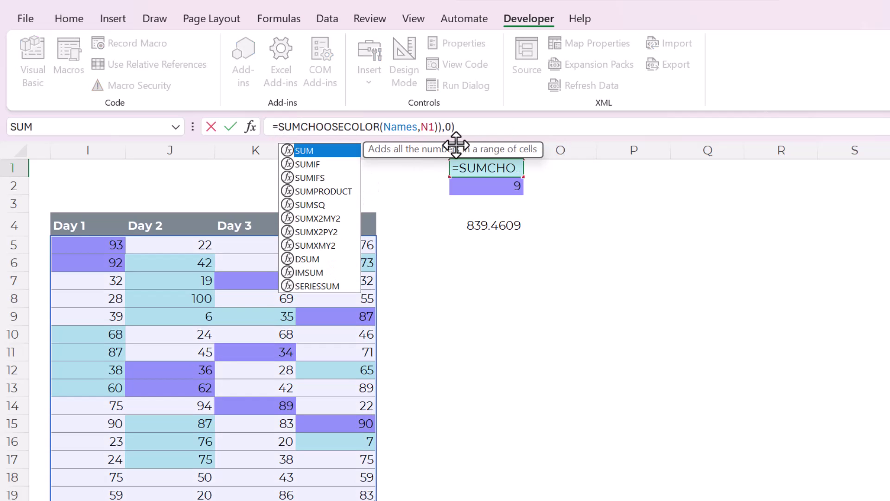
{"action": "left_click", "coordinate": [481, 130]}
{"action": "key", "text": "BackSpace"}
{"action": "key", "text": "BackSpace"}
{"action": "key", "text": "BackSpace"}
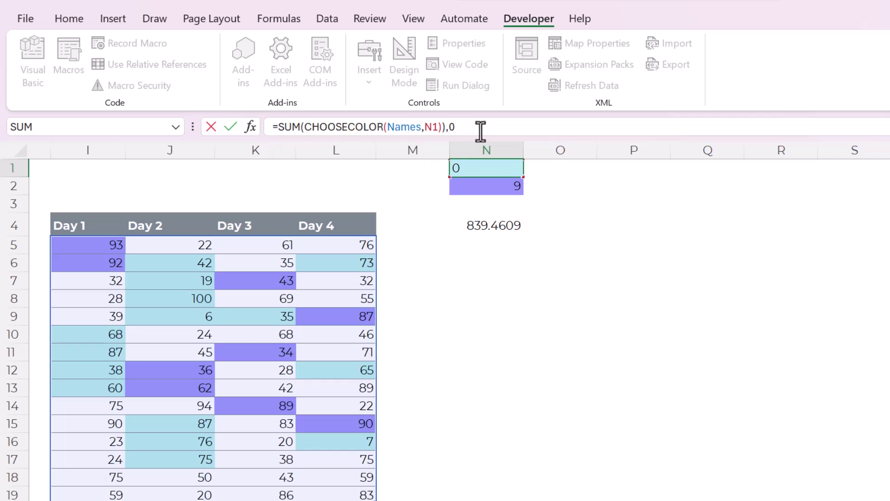
{"action": "key", "text": "Return"}
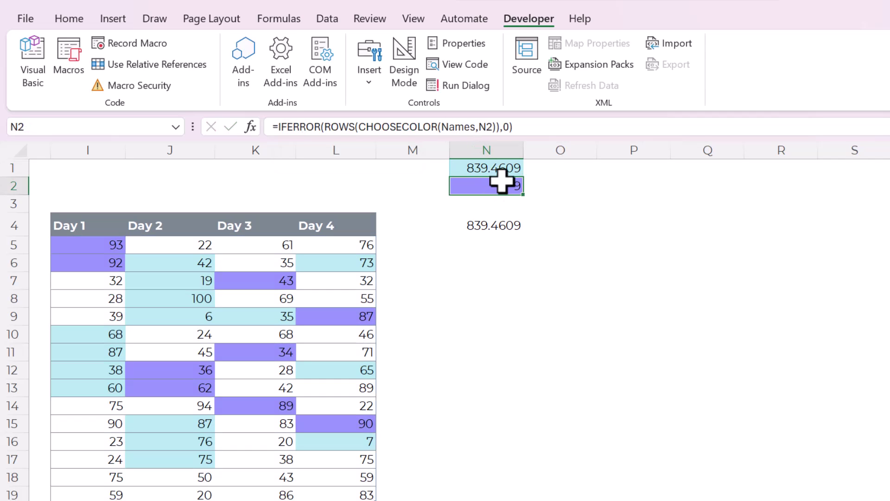
- Try a green fill on N1 and undo it, leaving sums of 839.4609 and 626.7883 in N1:N2
{"action": "left_click", "coordinate": [505, 167]}
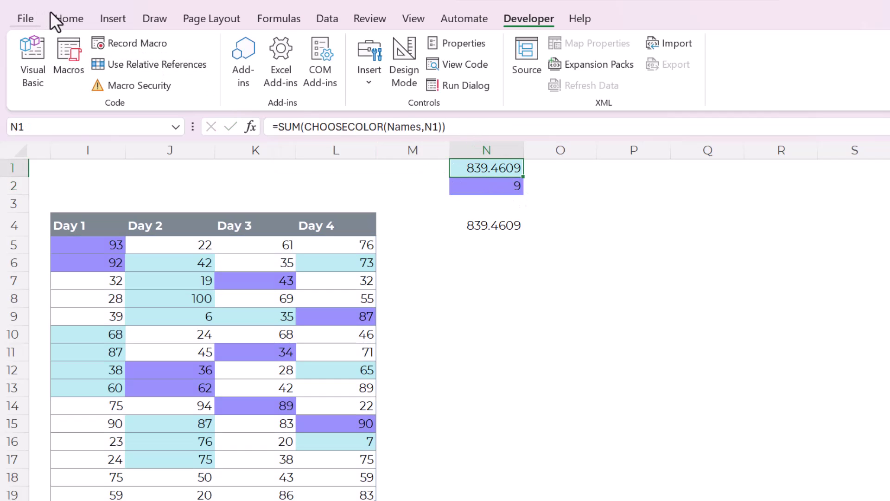
{"action": "left_click", "coordinate": [55, 19]}
{"action": "left_click", "coordinate": [227, 78]}
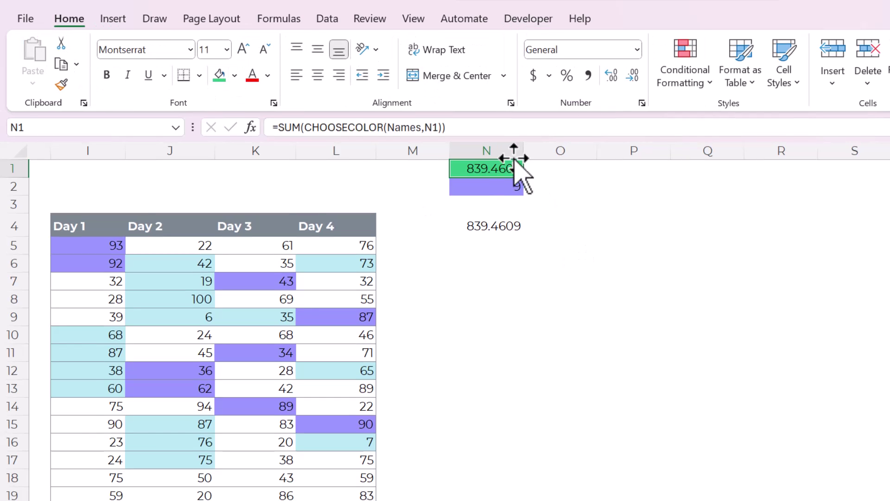
{"action": "double_click", "coordinate": [493, 168]}
{"action": "key", "text": "Return"}
{"action": "left_click", "coordinate": [544, 230]}
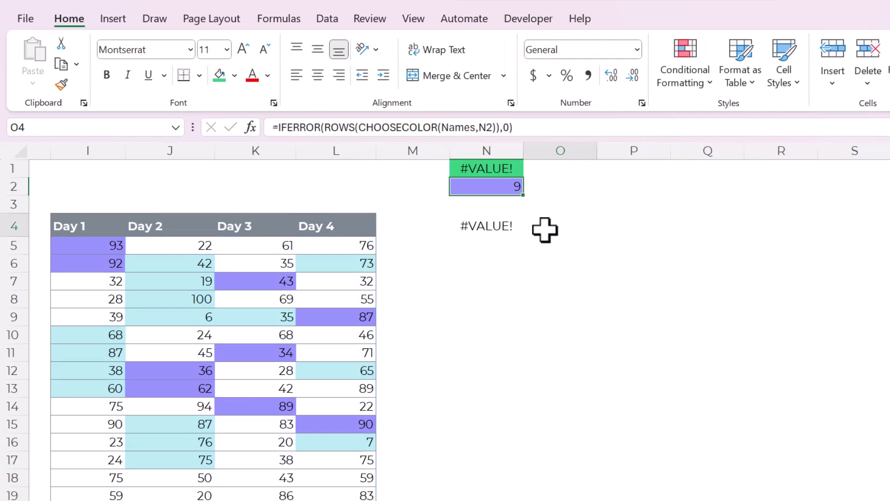
{"action": "left_click", "coordinate": [485, 169]}
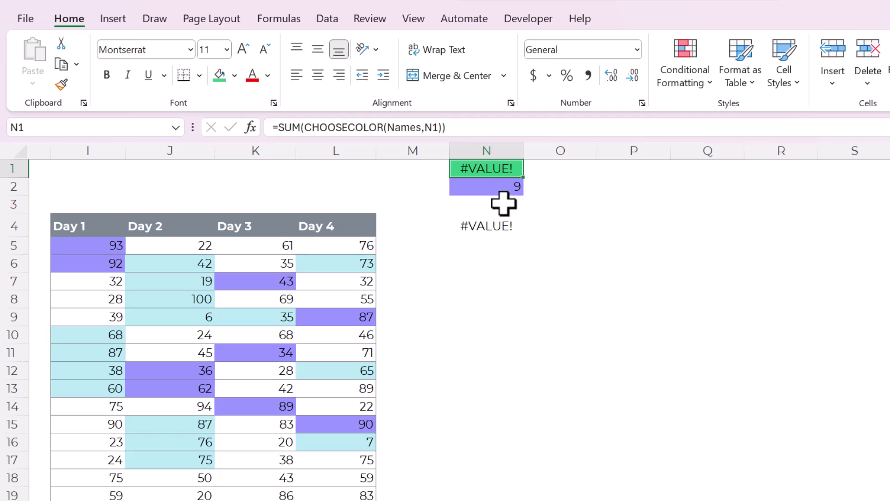
{"action": "key", "text": "ctrl+z"}
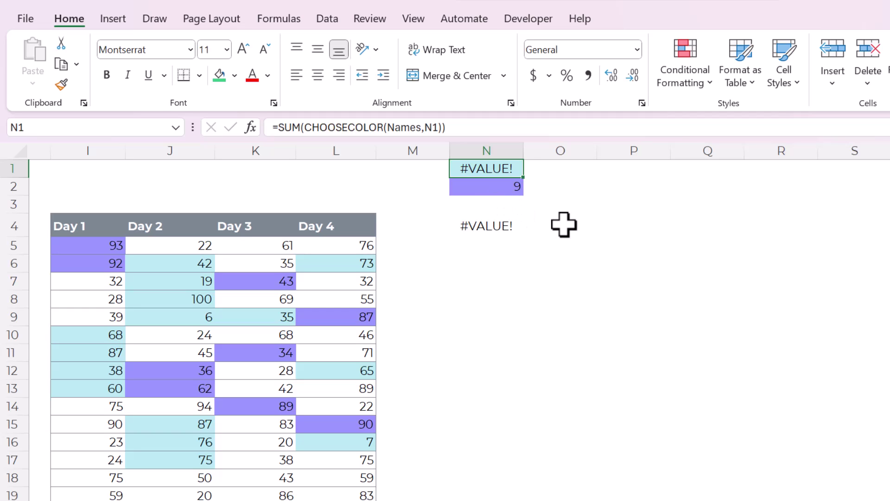
{"action": "key", "text": "ctrl+z"}
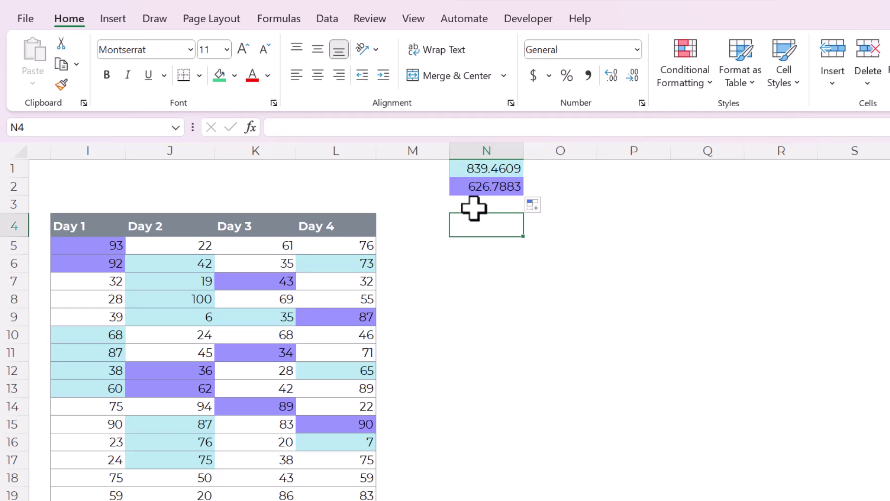
{"action": "left_click", "coordinate": [510, 169]}
- Review N1's SUM formula and re-commit it unchanged
{"action": "left_click", "coordinate": [515, 126]}
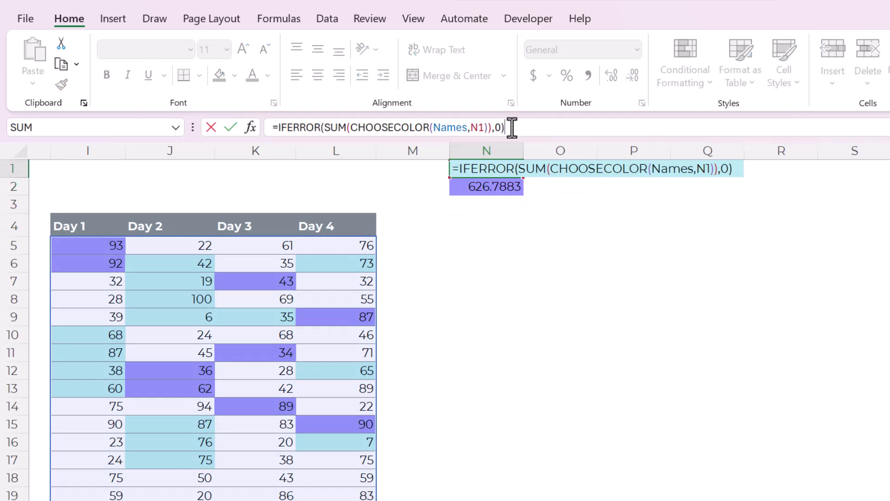
{"action": "double_click", "coordinate": [301, 128]}
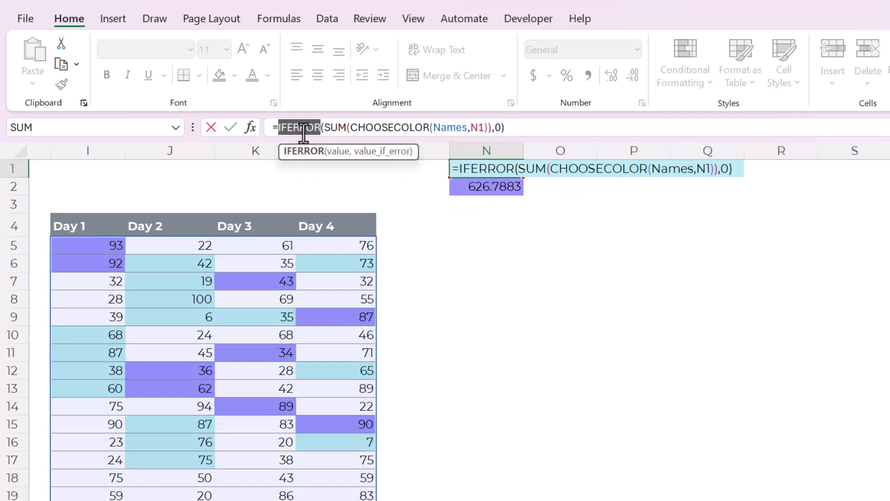
{"action": "double_click", "coordinate": [333, 127]}
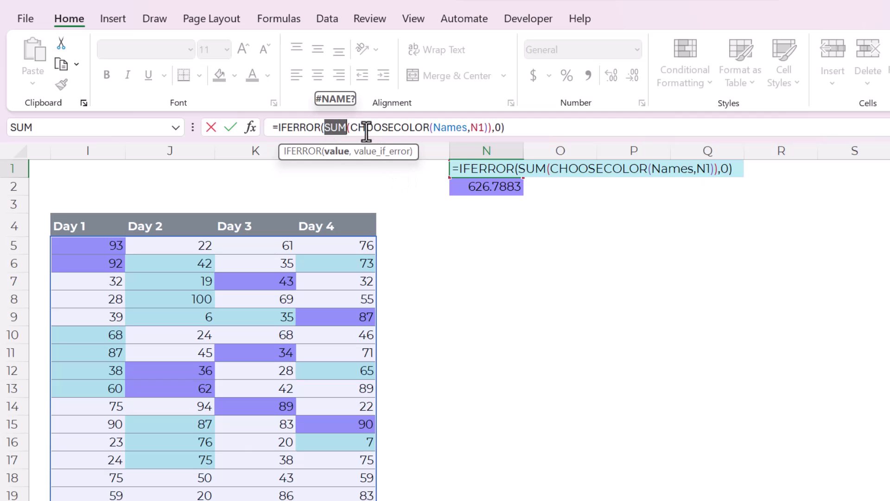
{"action": "left_click", "coordinate": [366, 132]}
{"action": "left_click", "coordinate": [345, 129]}
{"action": "left_click", "coordinate": [342, 128]}
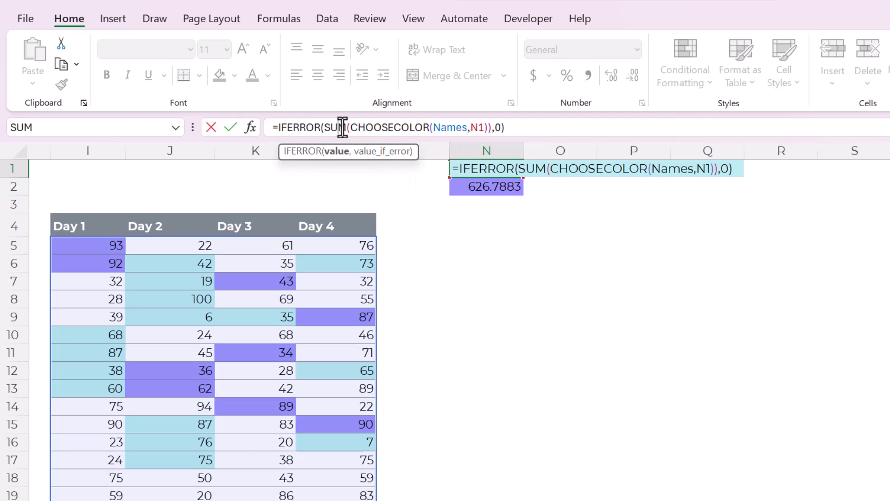
{"action": "double_click", "coordinate": [344, 128]}
{"action": "left_click_drag", "start_coordinate": [501, 130], "coordinate": [264, 124]}
{"action": "left_click", "coordinate": [523, 130]}
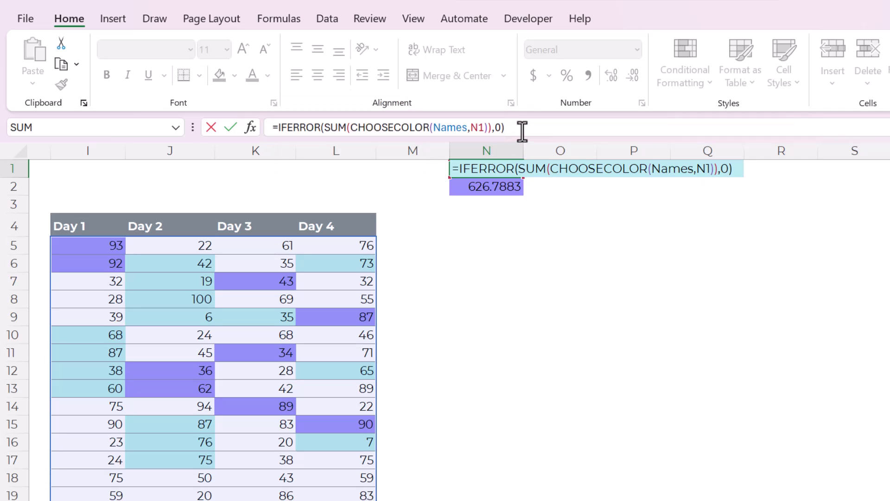
{"action": "key", "text": "Return"}
{"action": "key", "text": "Up"}
- Reduce the decimals on N1:N2 until the totals display as 839 and 627
{"action": "key", "text": "shift+Down"}
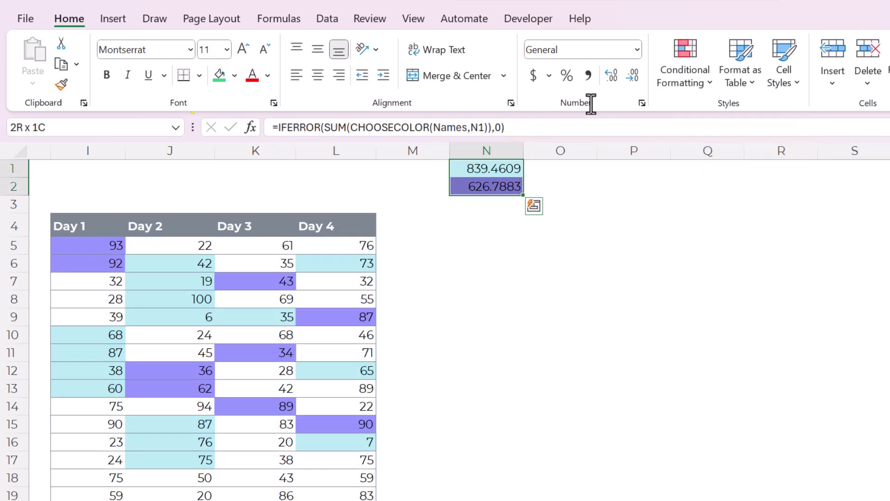
{"action": "left_click", "coordinate": [612, 77]}
{"action": "left_click", "coordinate": [628, 81]}
{"action": "left_click", "coordinate": [628, 81]}
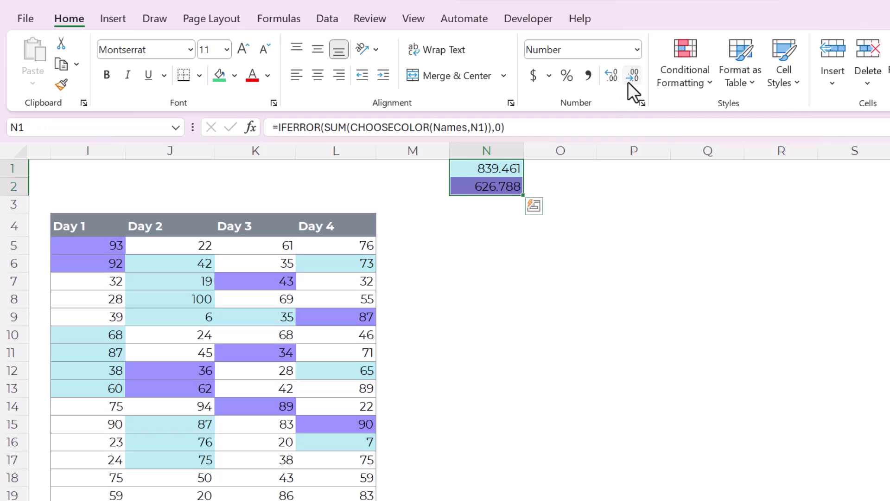
{"action": "left_click", "coordinate": [628, 81]}
{"action": "left_click", "coordinate": [628, 81]}
{"action": "left_click", "coordinate": [628, 81]}
{"action": "left_click", "coordinate": [603, 183]}
{"action": "left_click", "coordinate": [514, 214]}
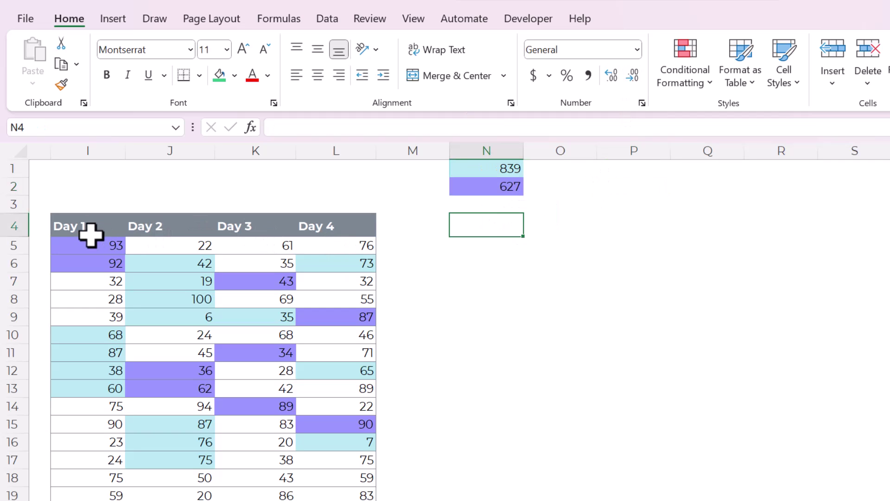
- Check the Names range and the formulas behind the N1 and N2 totals
{"action": "left_click_drag", "start_coordinate": [93, 242], "coordinate": [367, 499]}
{"action": "left_click", "coordinate": [454, 337]}
{"action": "left_click", "coordinate": [494, 167]}
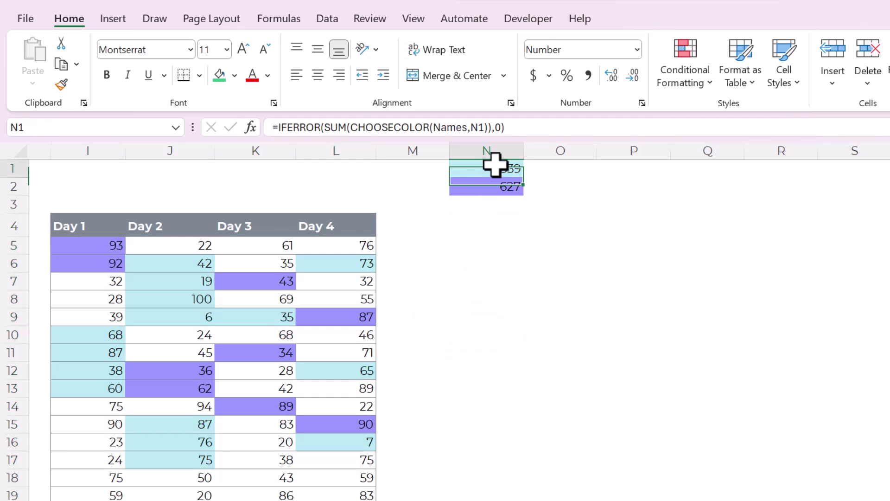
{"action": "left_click", "coordinate": [492, 186]}
{"action": "left_click", "coordinate": [522, 226]}
{"action": "left_click", "coordinate": [565, 222]}
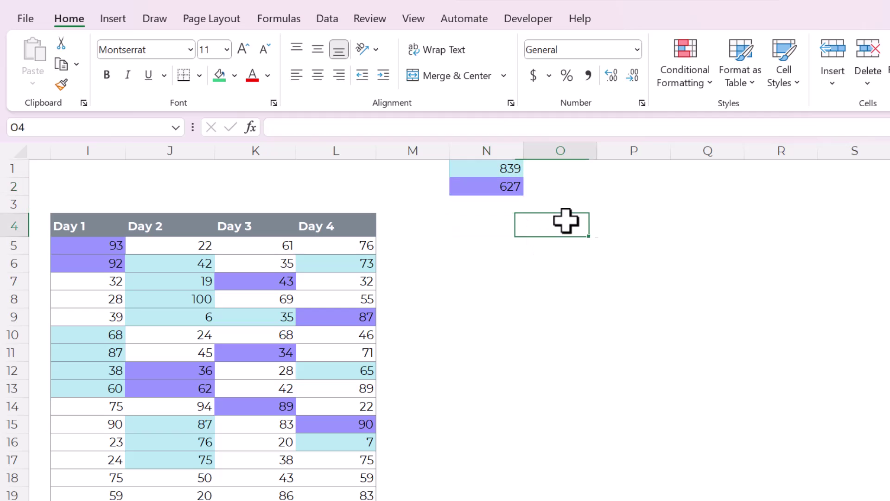
{"action": "left_click", "coordinate": [560, 202]}
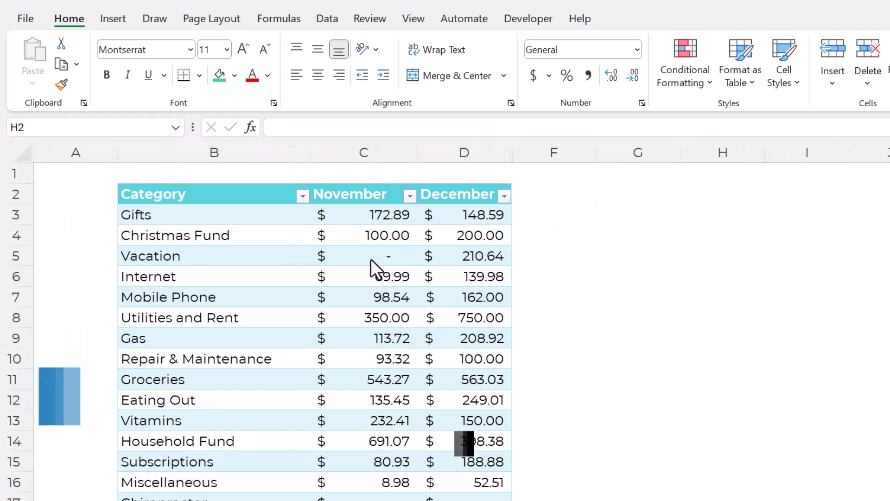
- Fill D5, D8, D10, D11, C12, D12, D13, C13 and C15 green
{"action": "left_click", "coordinate": [482, 311]}
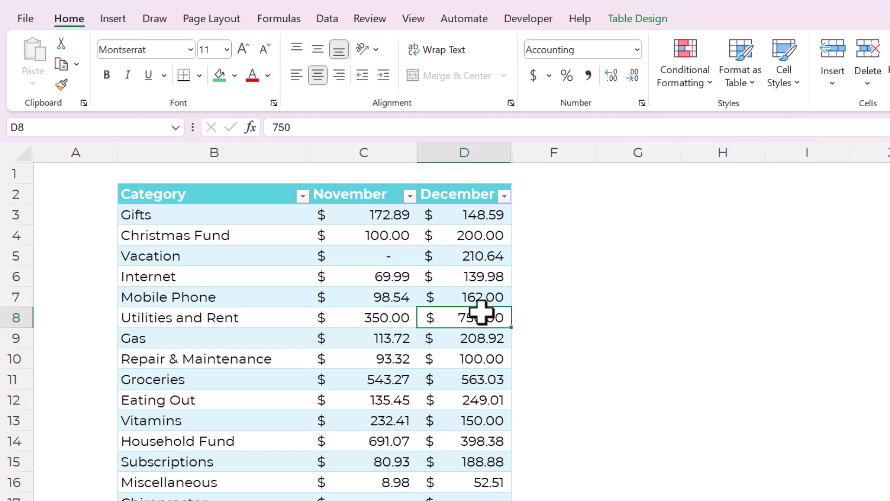
{"action": "left_click", "coordinate": [323, 300]}
{"action": "left_click", "coordinate": [505, 254]}
{"action": "left_click", "coordinate": [482, 312], "text": "ctrl"}
{"action": "left_click", "coordinate": [471, 359], "text": "ctrl"}
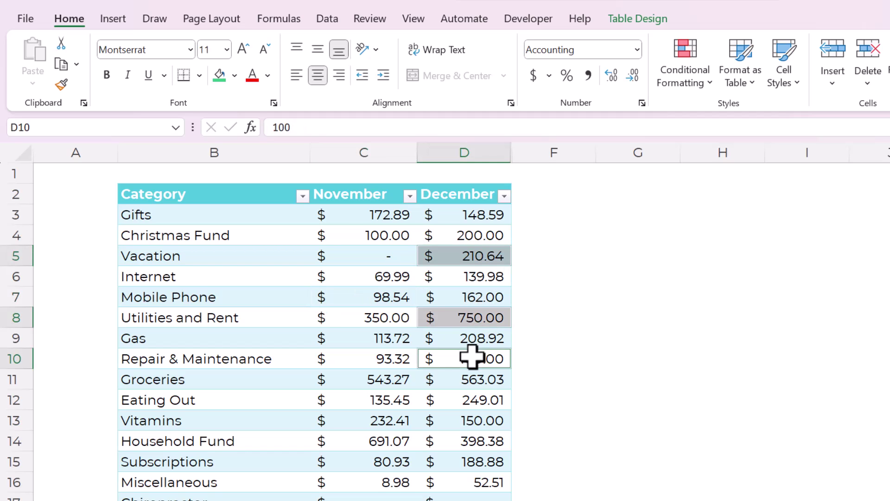
{"action": "left_click", "coordinate": [477, 380], "text": "ctrl"}
{"action": "left_click", "coordinate": [403, 397], "text": "ctrl"}
{"action": "left_click", "coordinate": [483, 404], "text": "ctrl"}
{"action": "left_click", "coordinate": [469, 420], "text": "ctrl"}
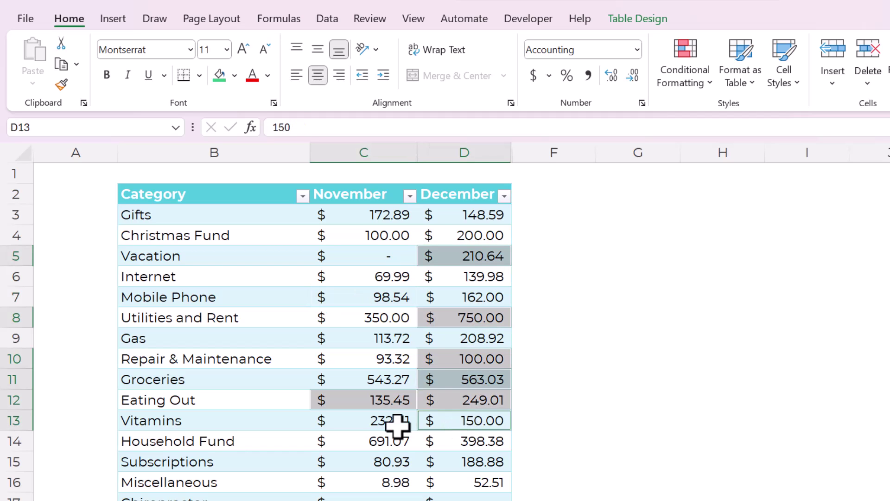
{"action": "left_click", "coordinate": [397, 422], "text": "ctrl"}
{"action": "left_click", "coordinate": [397, 459], "text": "ctrl"}
{"action": "right_click", "coordinate": [397, 460]}
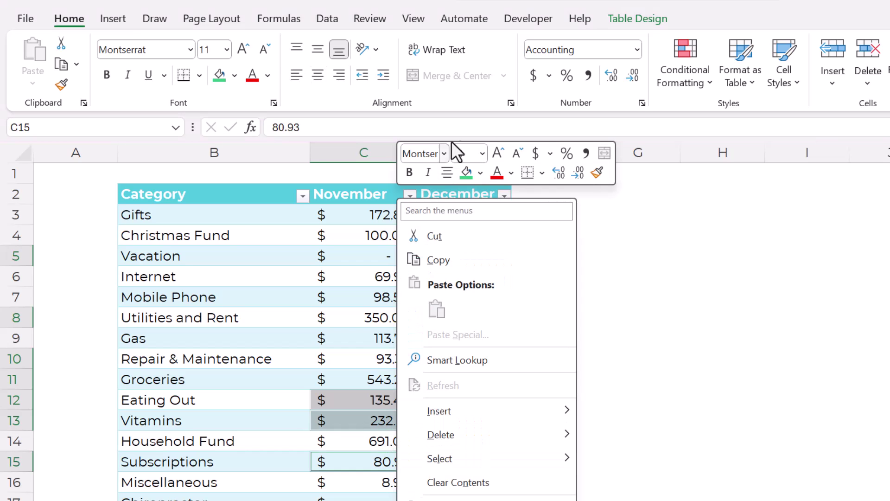
{"action": "left_click", "coordinate": [466, 172]}
{"action": "left_click", "coordinate": [493, 427]}
- Set the November and December amounts from row 5 down to No Fill
{"action": "left_click", "coordinate": [488, 377]}
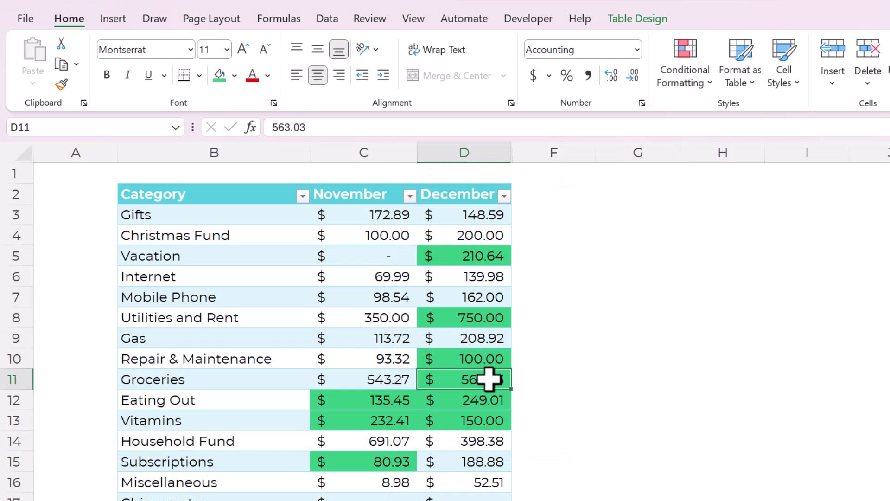
{"action": "left_click", "coordinate": [485, 354]}
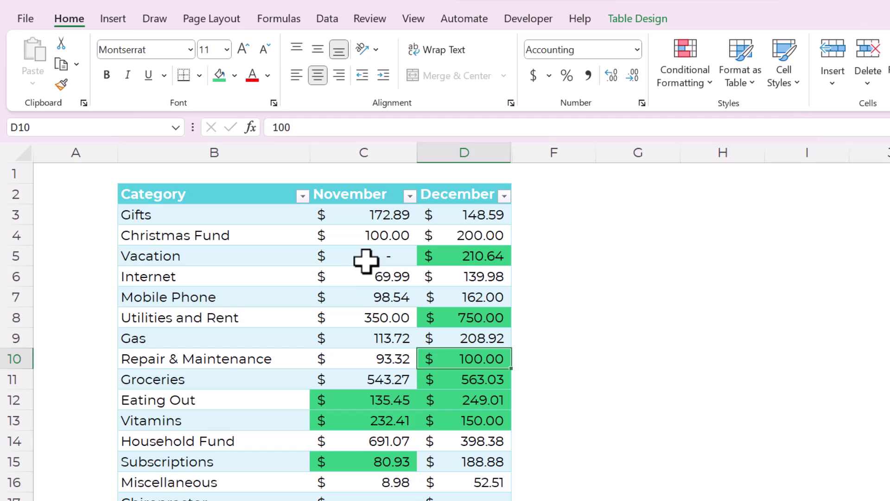
{"action": "left_click_drag", "start_coordinate": [367, 260], "coordinate": [472, 491]}
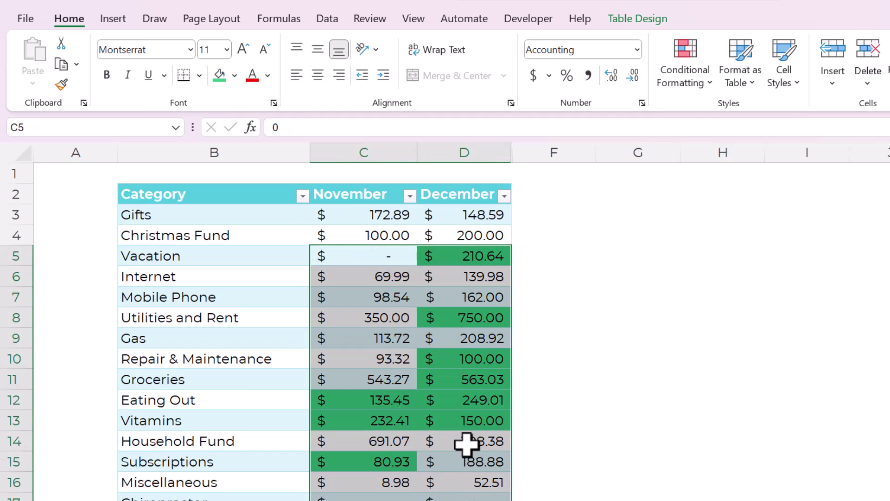
{"action": "left_click", "coordinate": [239, 81]}
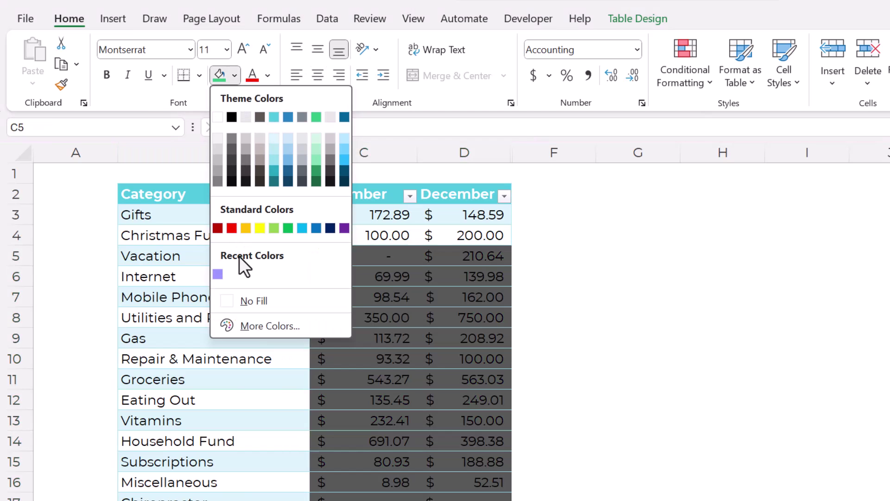
{"action": "left_click", "coordinate": [238, 296]}
{"action": "left_click", "coordinate": [449, 274]}
{"action": "left_click", "coordinate": [459, 256]}
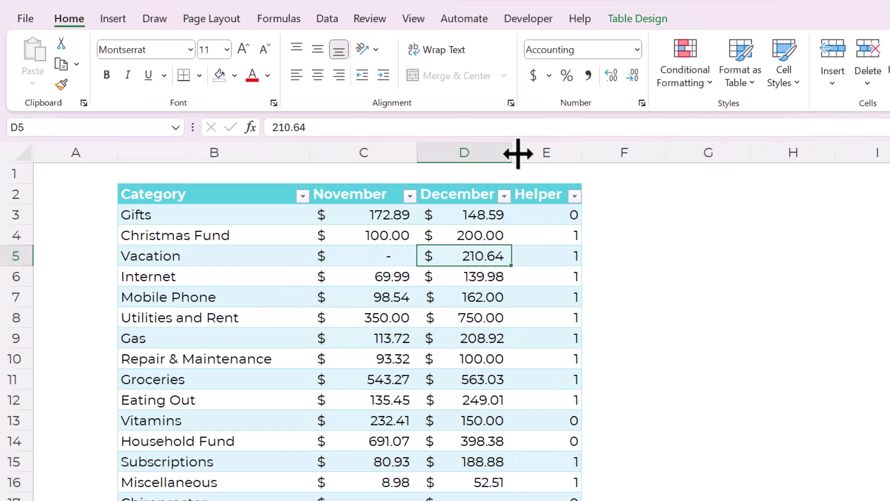
{"action": "left_click", "coordinate": [541, 240]}
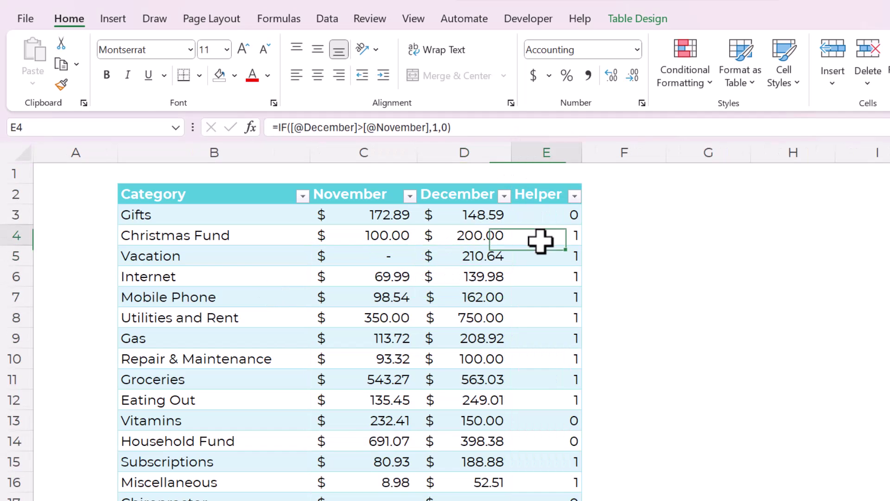
{"action": "left_click", "coordinate": [450, 236]}
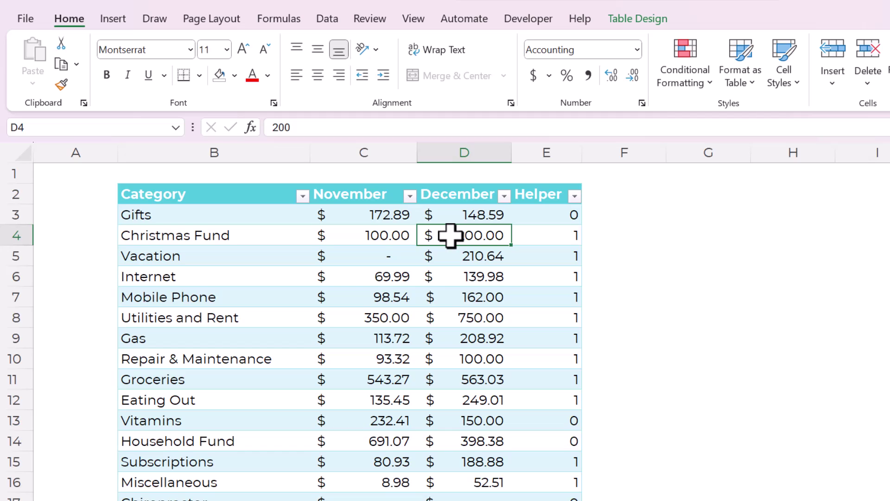
{"action": "left_click", "coordinate": [544, 228]}
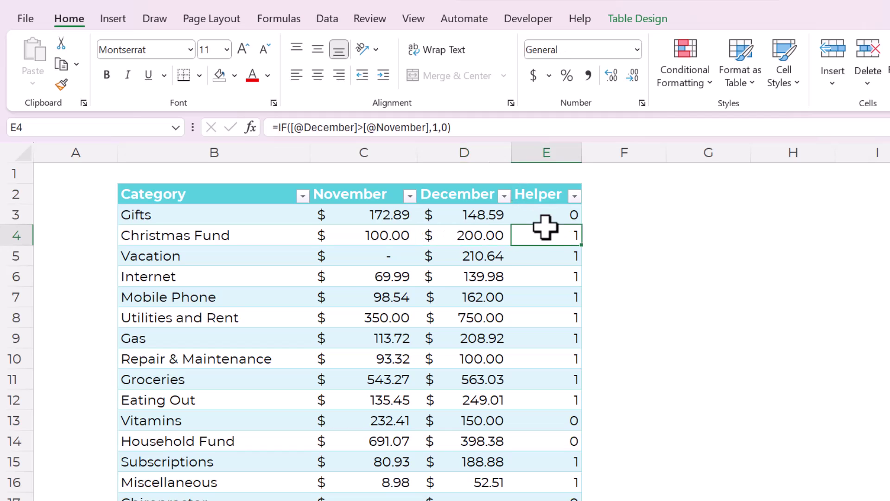
{"action": "left_click", "coordinate": [554, 213]}
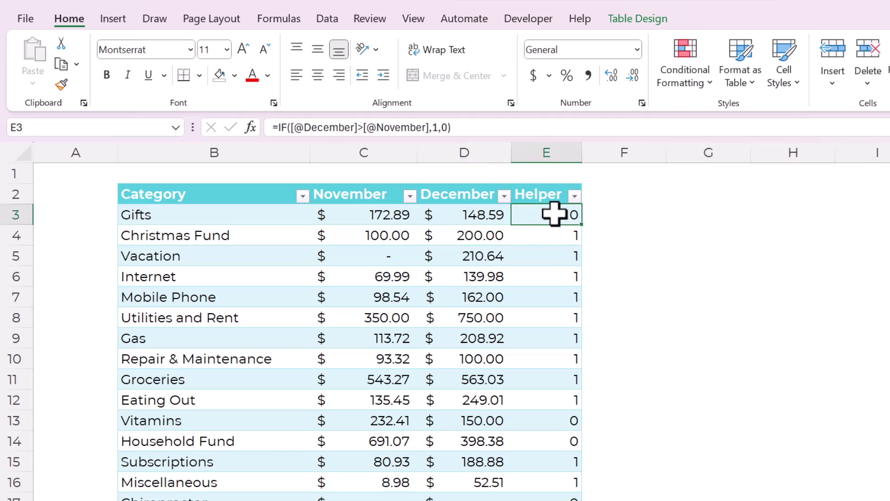
{"action": "left_click", "coordinate": [284, 127]}
{"action": "left_click_drag", "start_coordinate": [290, 127], "coordinate": [431, 134]}
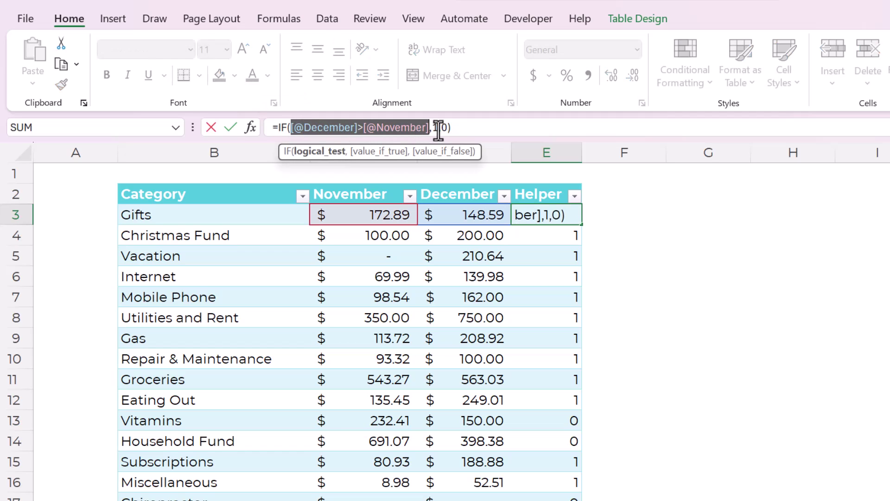
{"action": "left_click", "coordinate": [443, 129]}
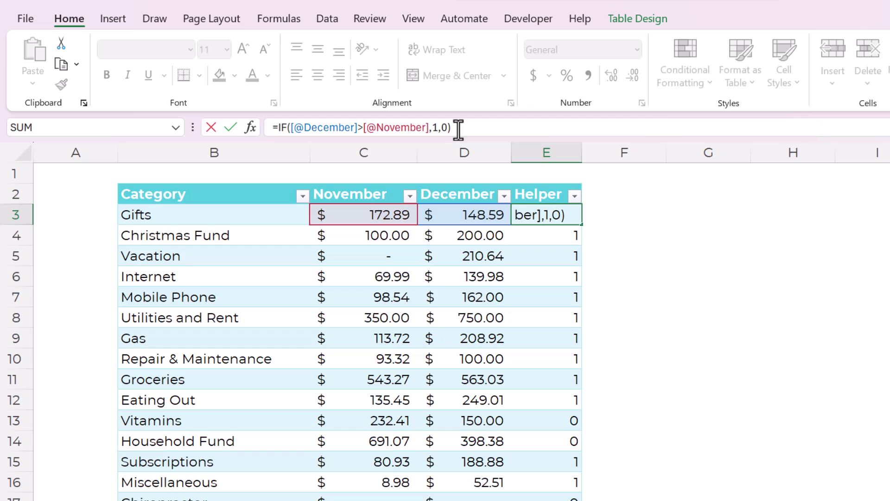
{"action": "left_click_drag", "start_coordinate": [428, 130], "coordinate": [284, 131]}
{"action": "left_click", "coordinate": [317, 130]}
{"action": "left_click", "coordinate": [391, 128]}
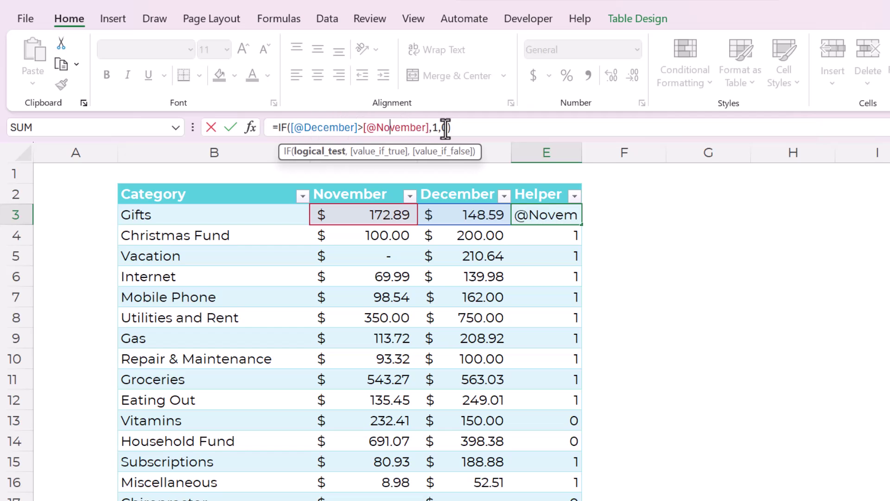
{"action": "left_click", "coordinate": [434, 127]}
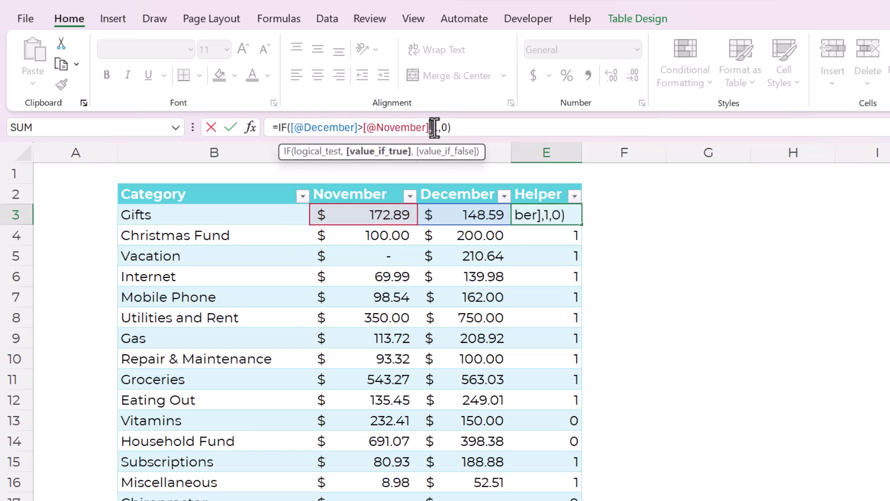
{"action": "left_click", "coordinate": [452, 128]}
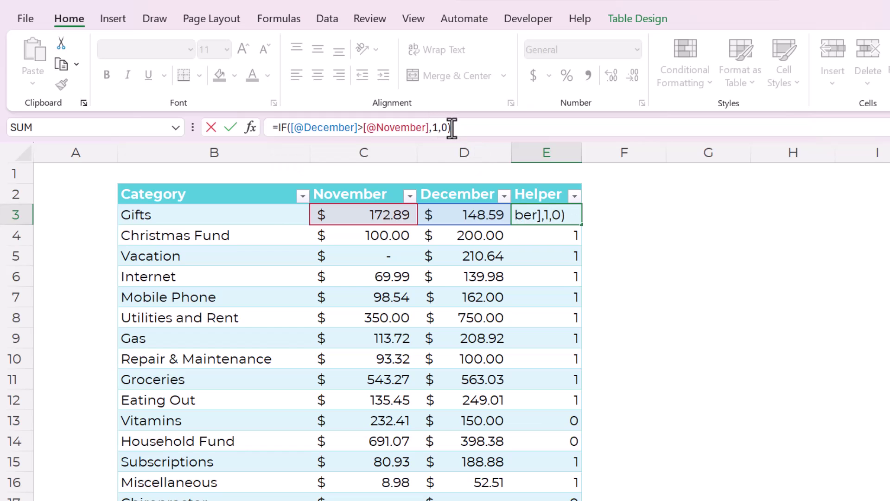
{"action": "key", "text": "Return"}
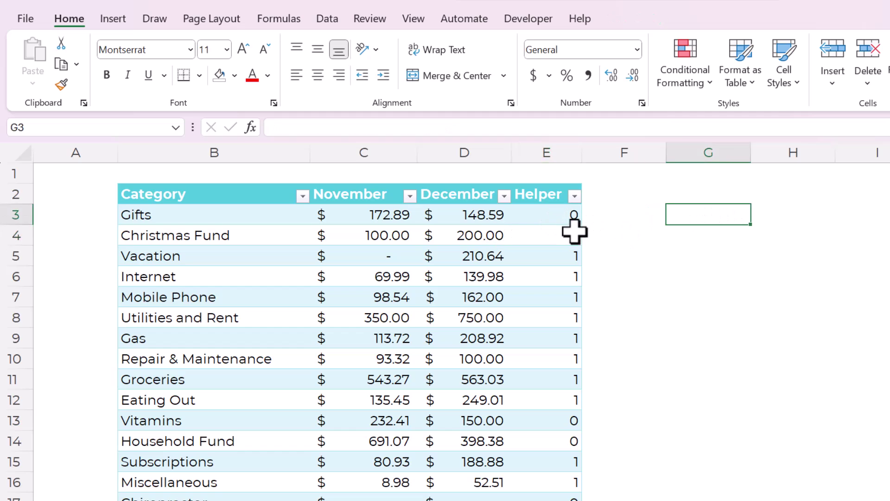
{"action": "left_click", "coordinate": [489, 234]}
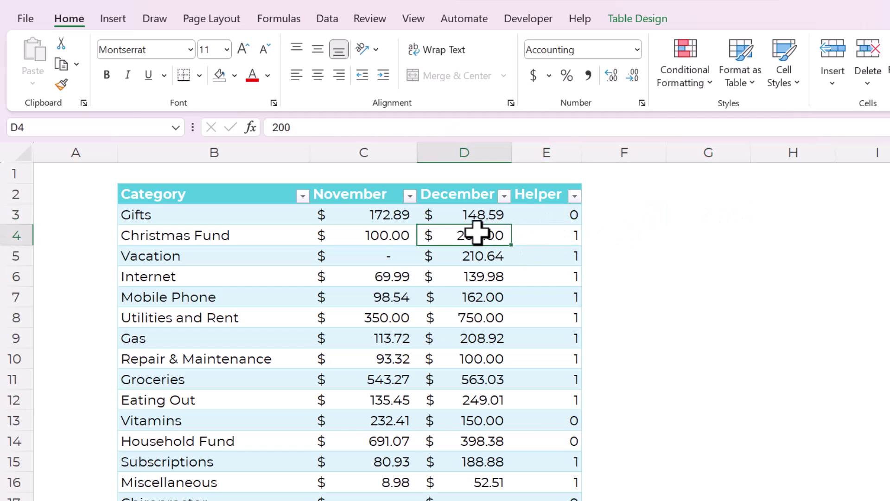
{"action": "left_click", "coordinate": [508, 217]}
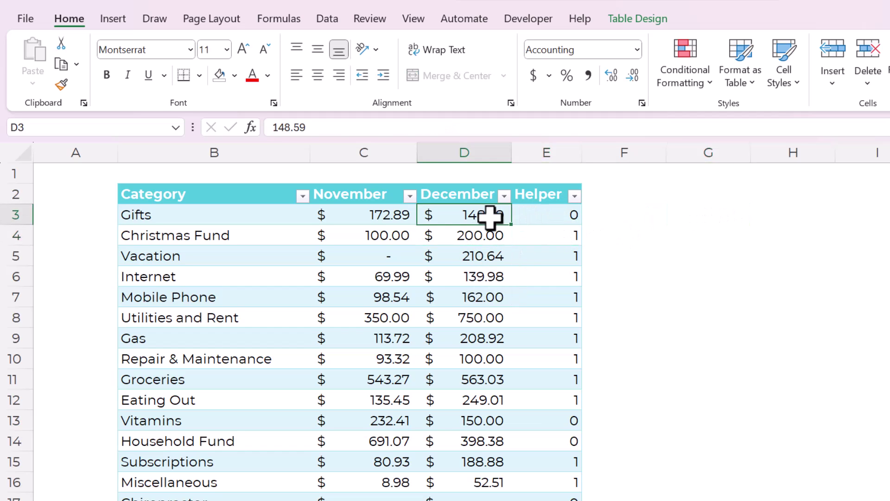
{"action": "left_click", "coordinate": [547, 500]}
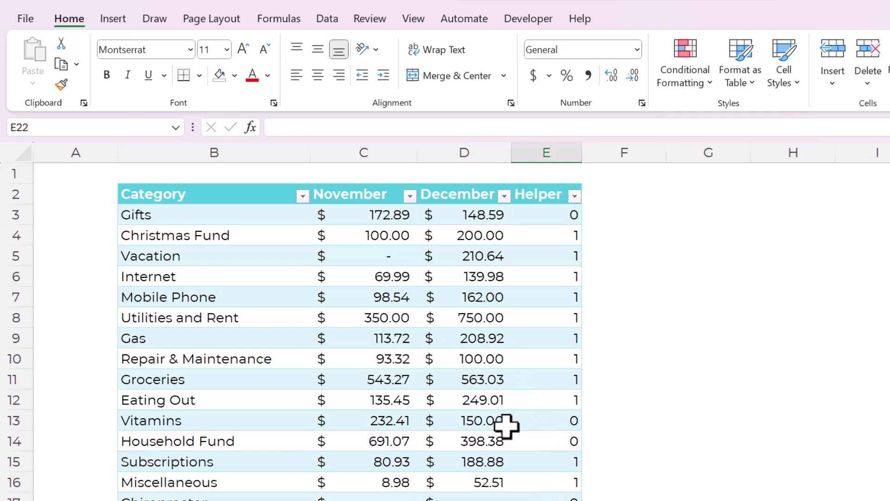
{"action": "left_click", "coordinate": [482, 276]}
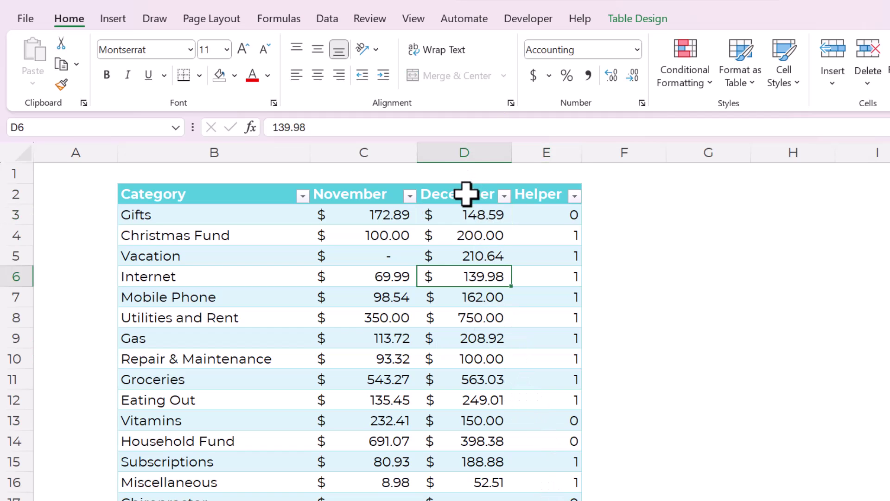
{"action": "left_click", "coordinate": [467, 179]}
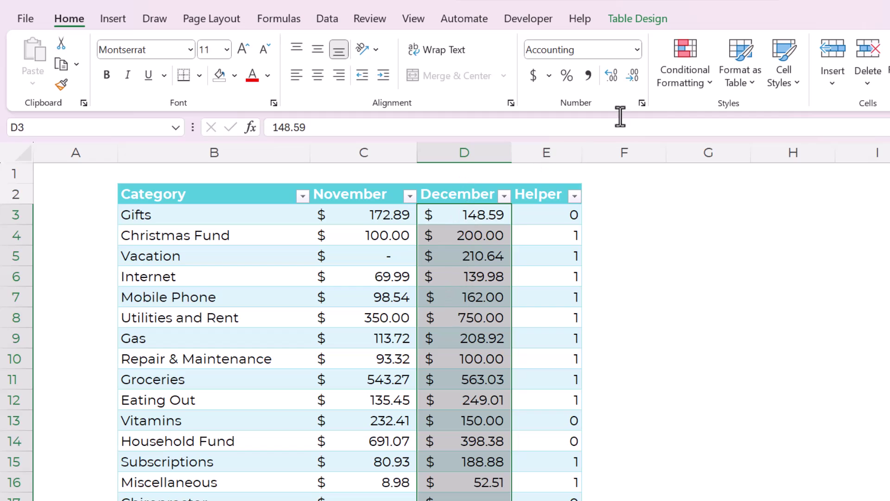
- Start a new formula-based conditional formatting rule reading =IF($E3=1,TRUE,FALSE)
{"action": "left_click", "coordinate": [666, 85]}
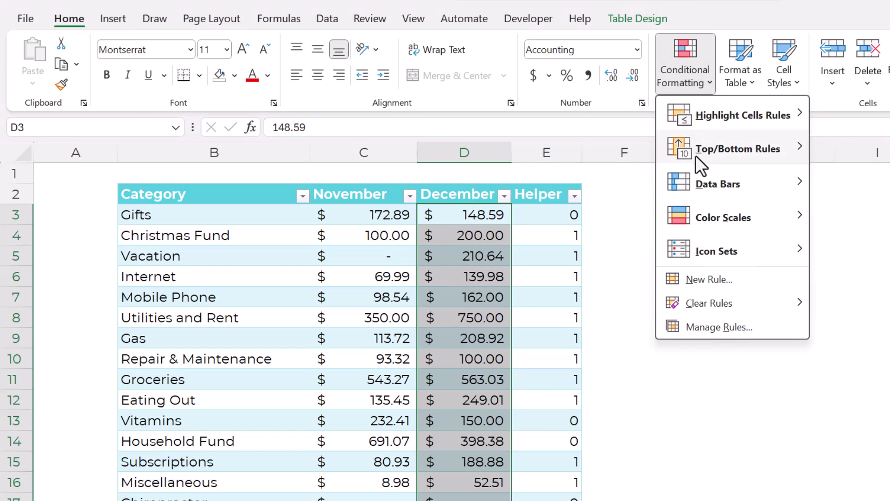
{"action": "left_click", "coordinate": [706, 280]}
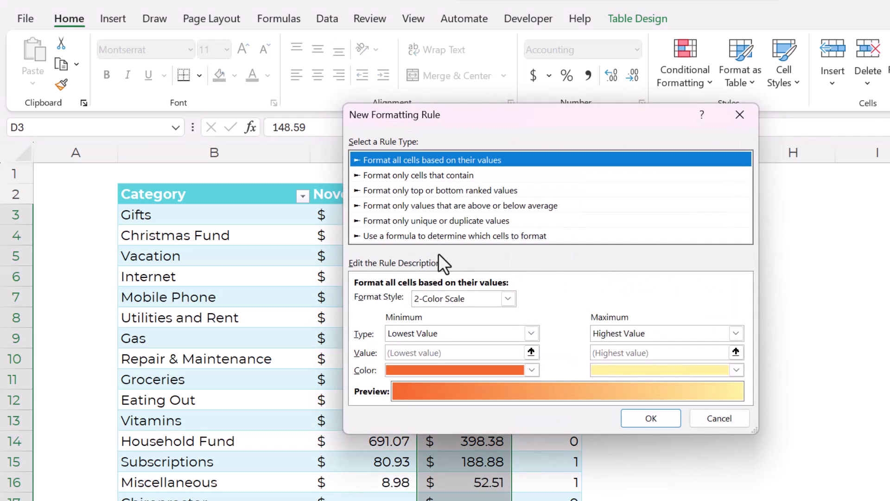
{"action": "left_click", "coordinate": [377, 237]}
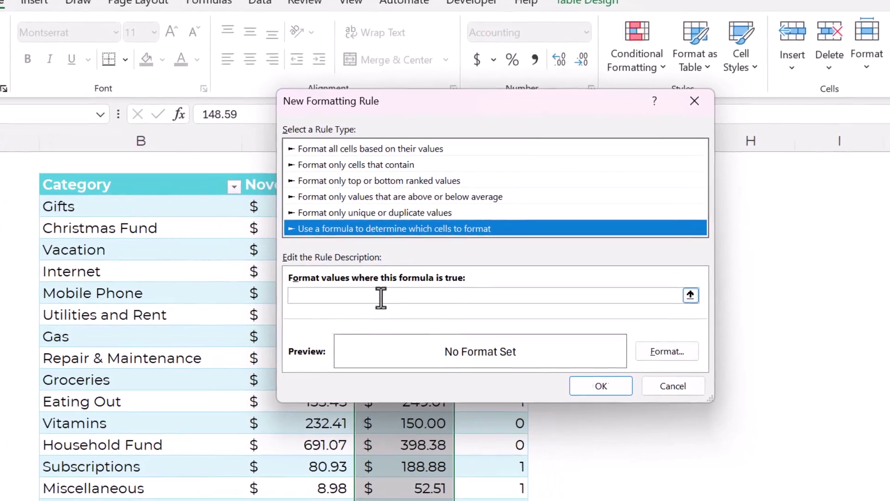
{"action": "left_click", "coordinate": [381, 297]}
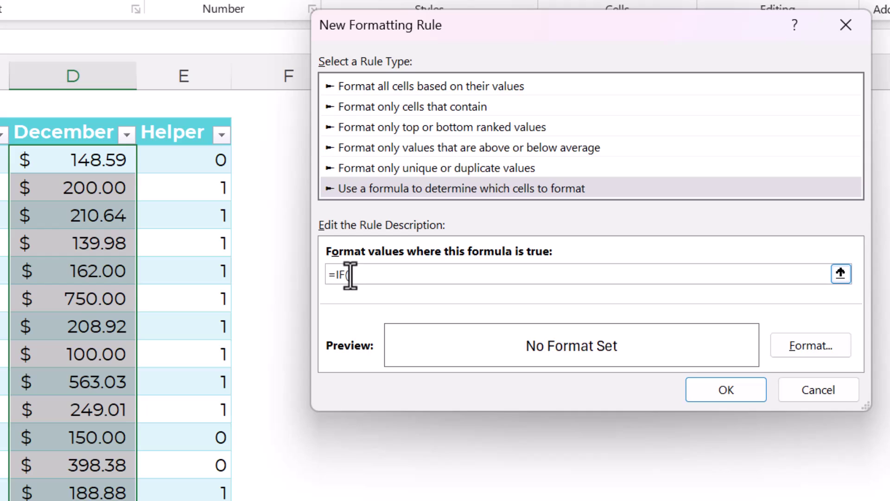
{"action": "left_click", "coordinate": [176, 160]}
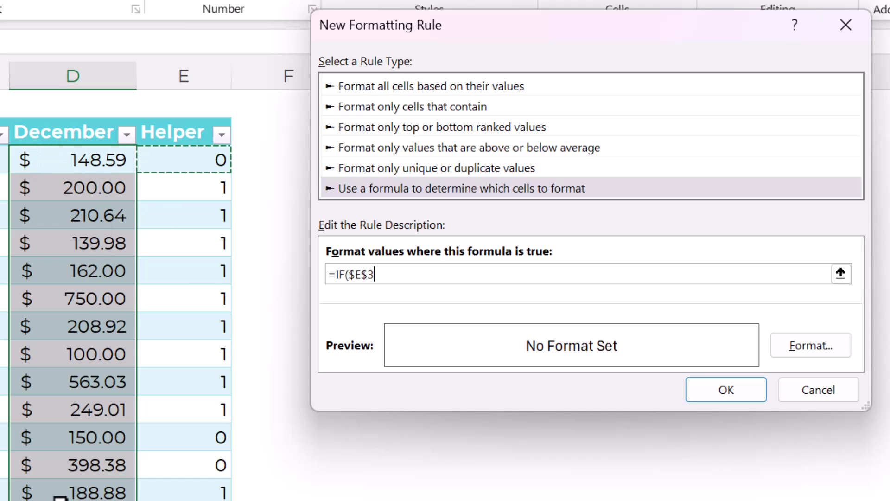
{"action": "left_click", "coordinate": [368, 274]}
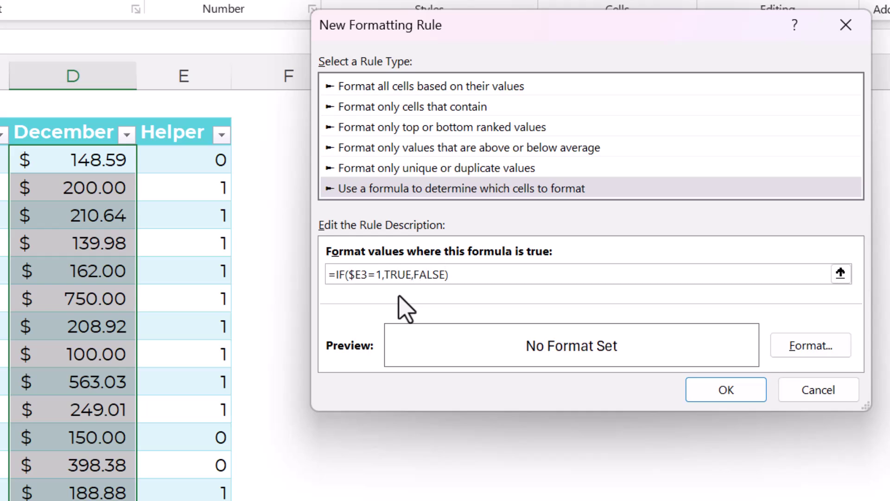
- Give the rule a green fill and apply it to the December amounts
{"action": "left_click", "coordinate": [794, 353]}
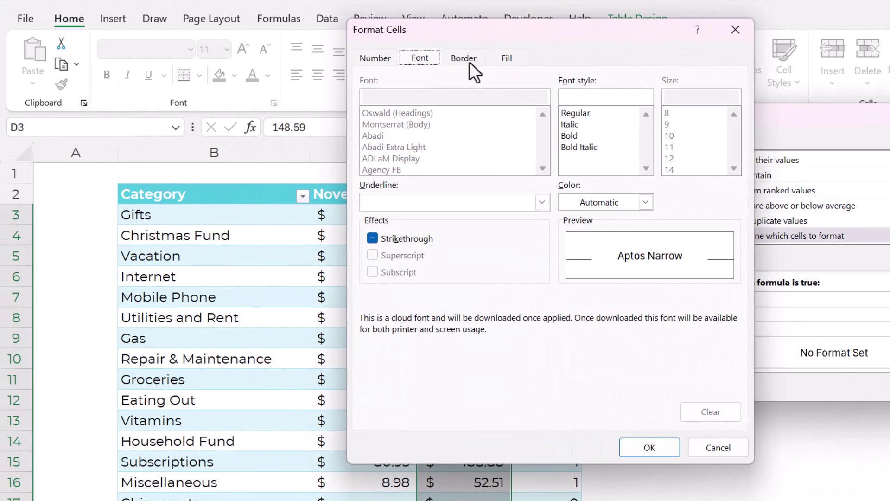
{"action": "left_click", "coordinate": [471, 61]}
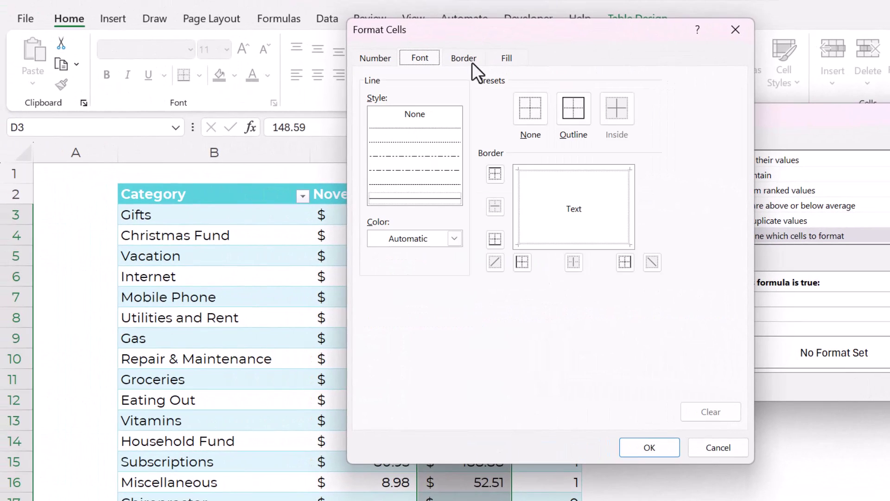
{"action": "left_click", "coordinate": [495, 60]}
{"action": "left_click", "coordinate": [475, 115]}
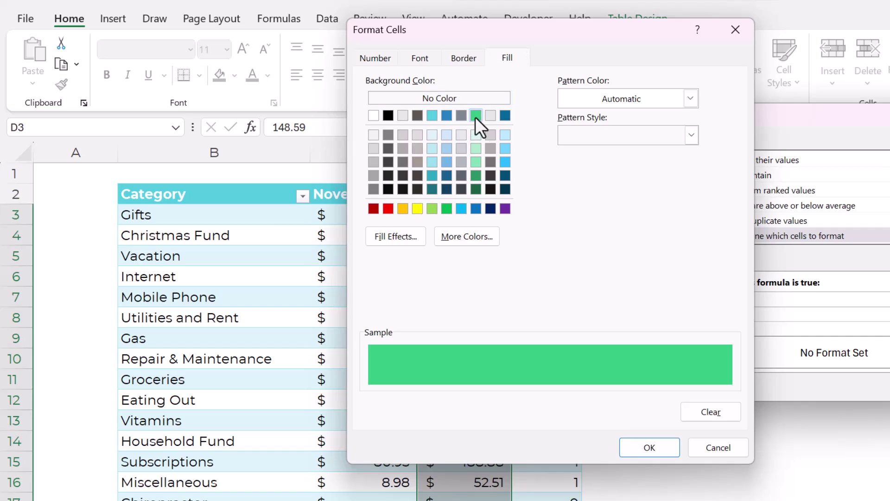
{"action": "left_click", "coordinate": [640, 445]}
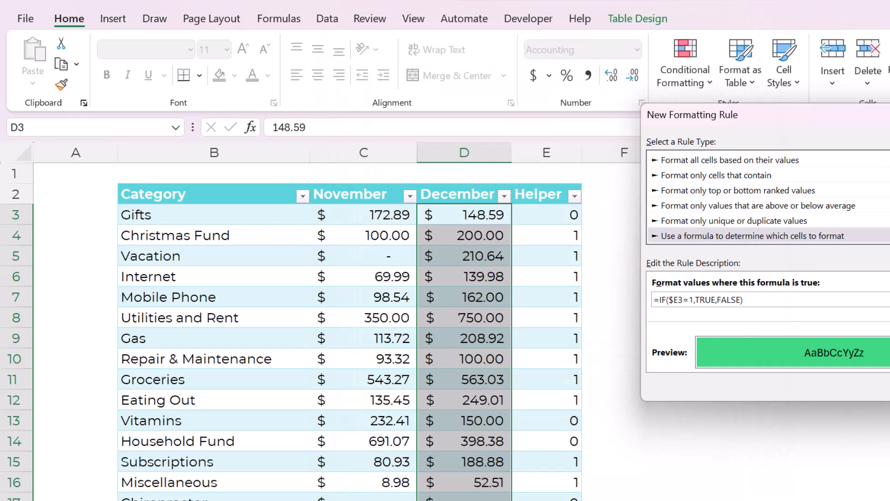
{"action": "key", "text": "Return"}
{"action": "left_click", "coordinate": [621, 311]}
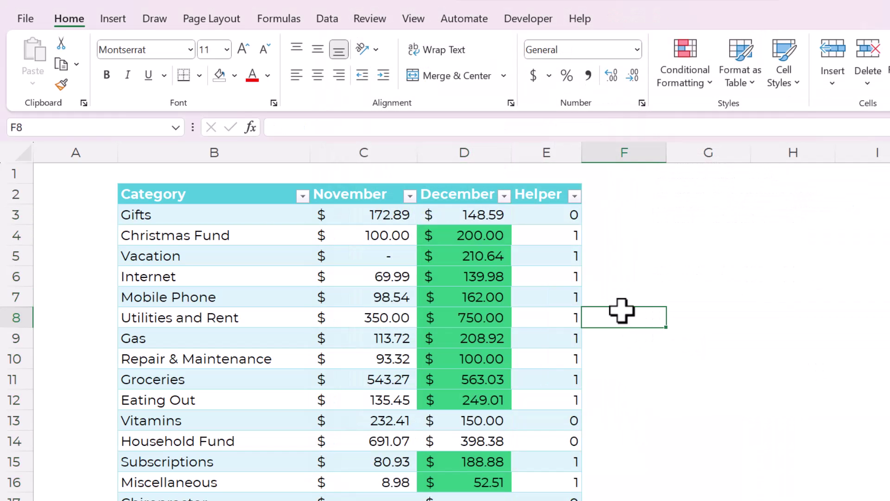
- Compare the green December amounts against the Helper values in rows 4 to 13
{"action": "left_click_drag", "start_coordinate": [531, 234], "coordinate": [543, 393]}
{"action": "left_click_drag", "start_coordinate": [468, 235], "coordinate": [469, 420]}
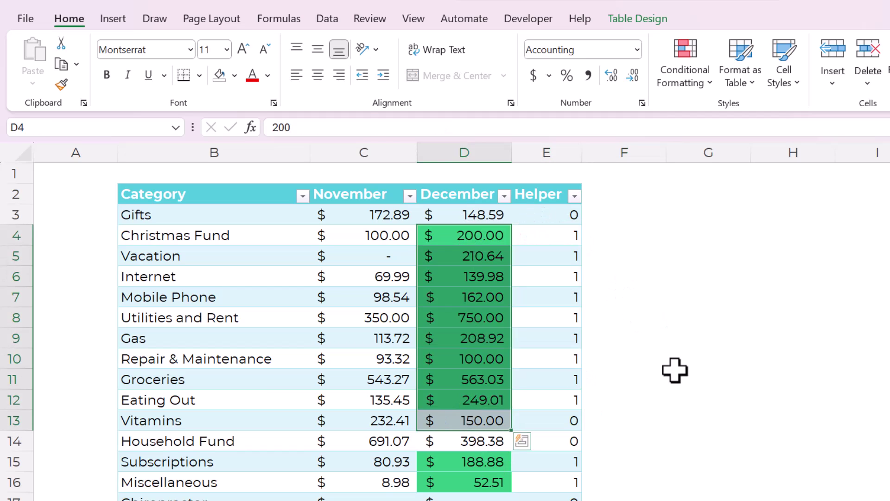
{"action": "left_click", "coordinate": [675, 370]}
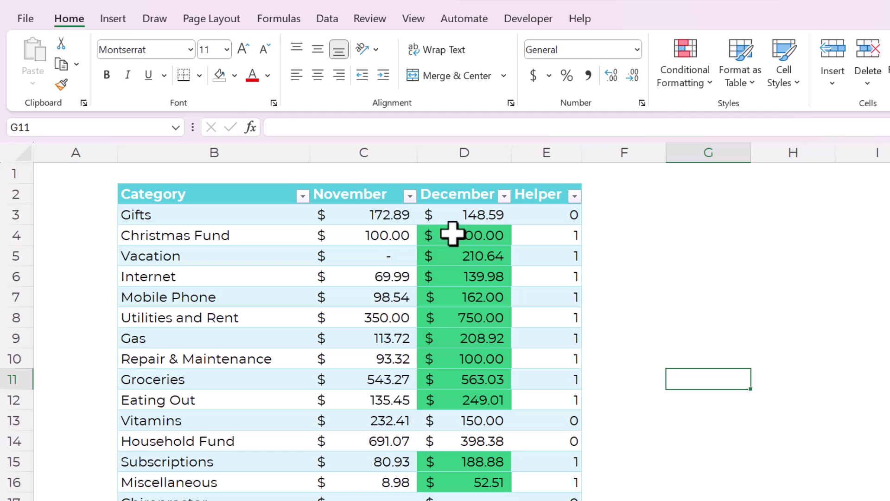
{"action": "left_click_drag", "start_coordinate": [452, 234], "coordinate": [479, 491]}
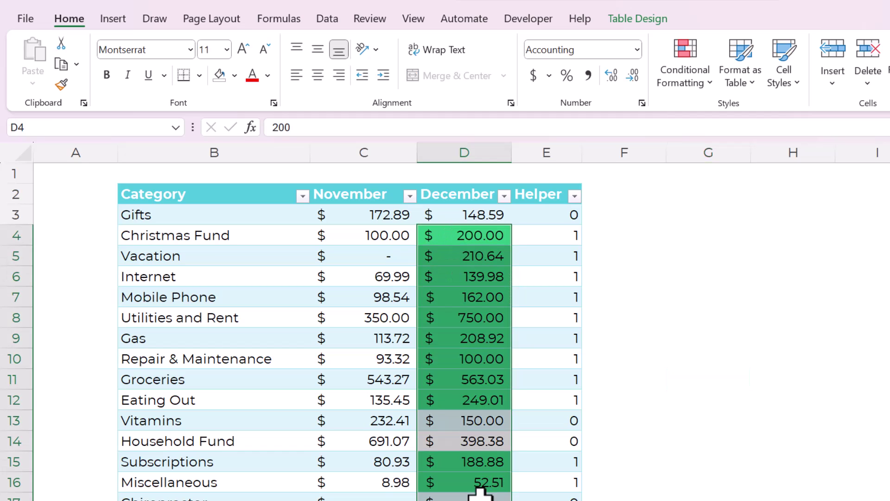
{"action": "left_click", "coordinate": [479, 492]}
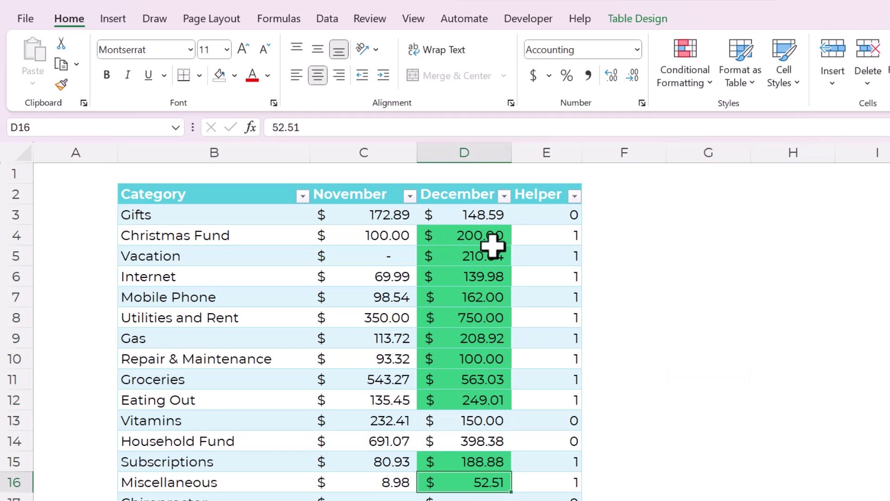
- Give cell D22, below the December column, a green fill
{"action": "key", "text": "ctrl+End"}
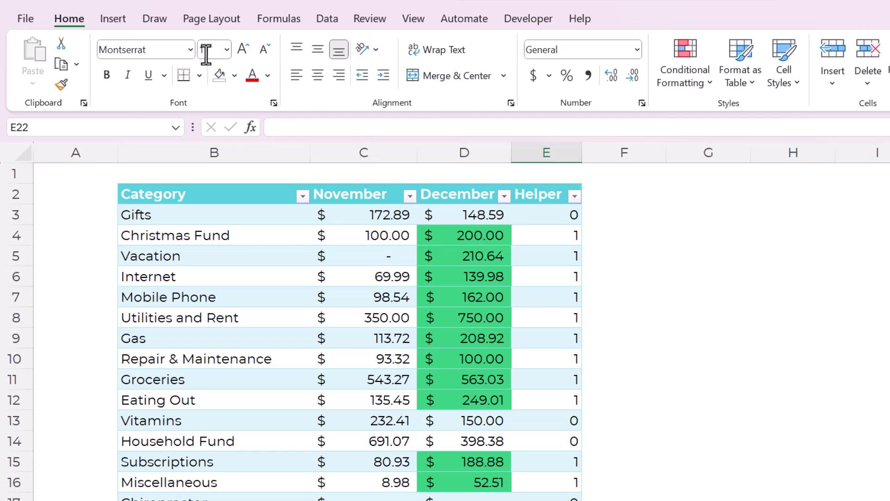
{"action": "left_click", "coordinate": [235, 75]}
{"action": "key", "text": "Escape"}
{"action": "key", "text": "Left"}
{"action": "left_click", "coordinate": [235, 76]}
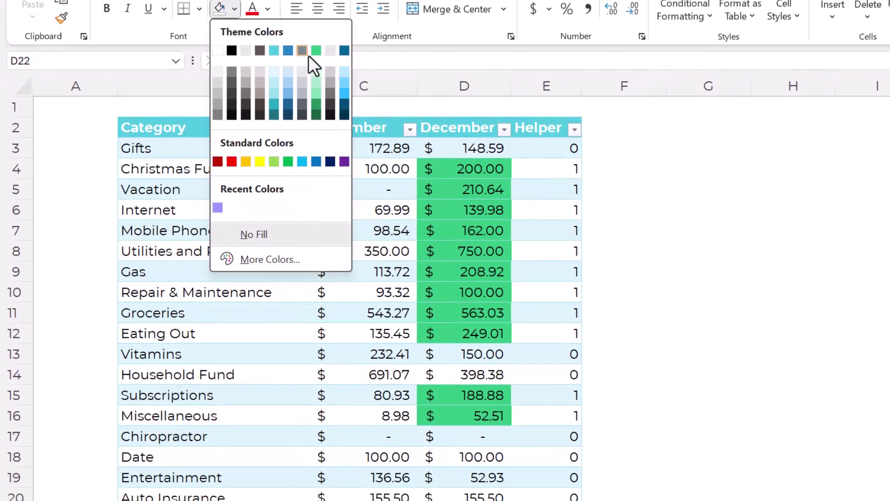
{"action": "left_click", "coordinate": [315, 50]}
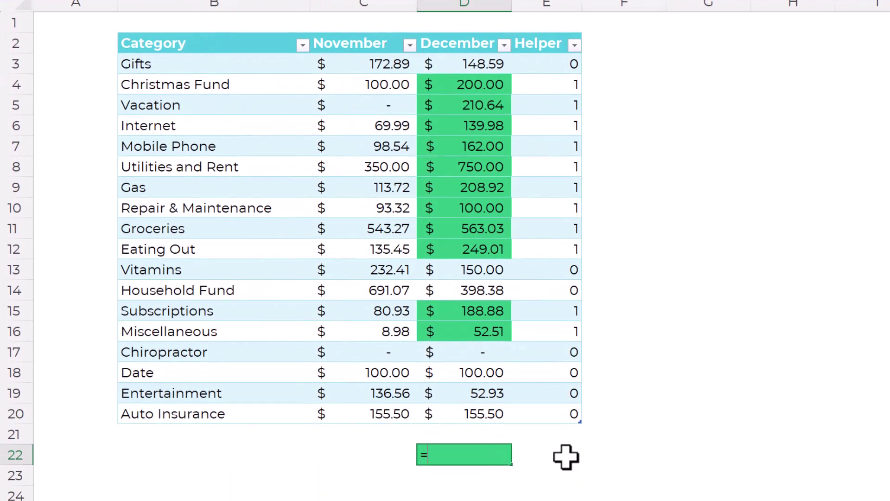
- Enter =COUNT(Budget[Helper]) in D22 so it returns 18
{"action": "type", "text": "=COUNT"}
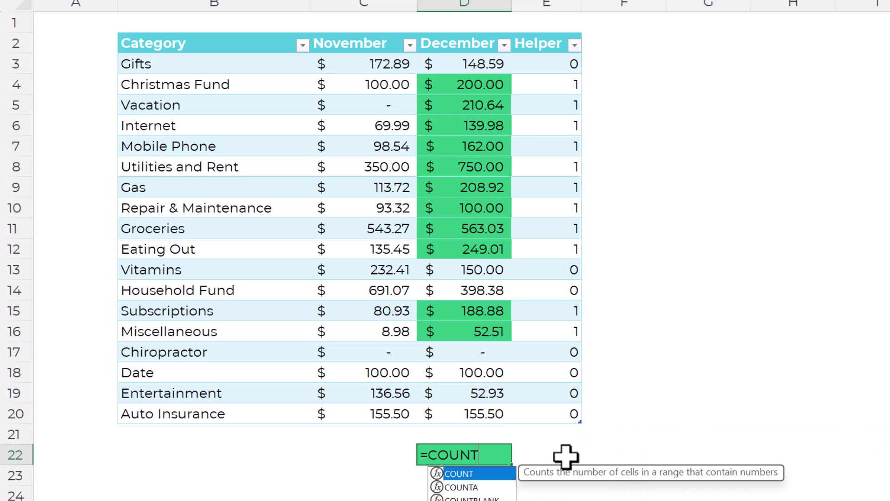
{"action": "type", "text": "("}
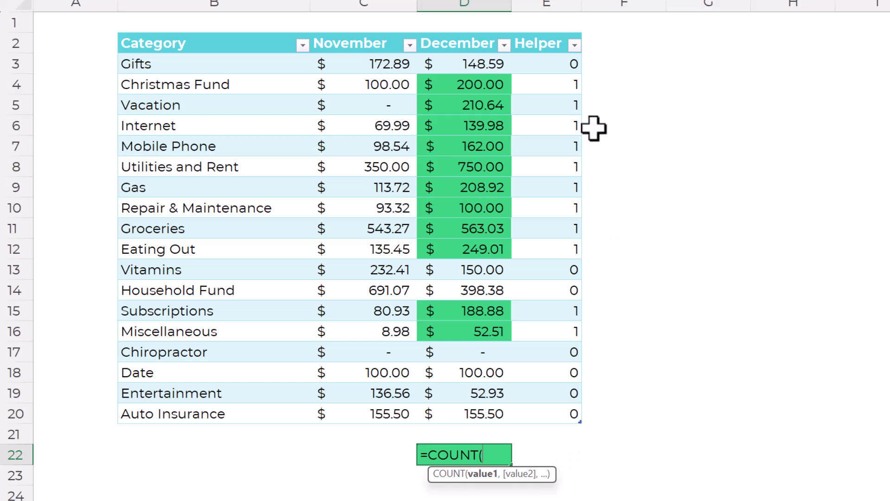
{"action": "left_click", "coordinate": [533, 40]}
{"action": "left_click", "coordinate": [532, 34]}
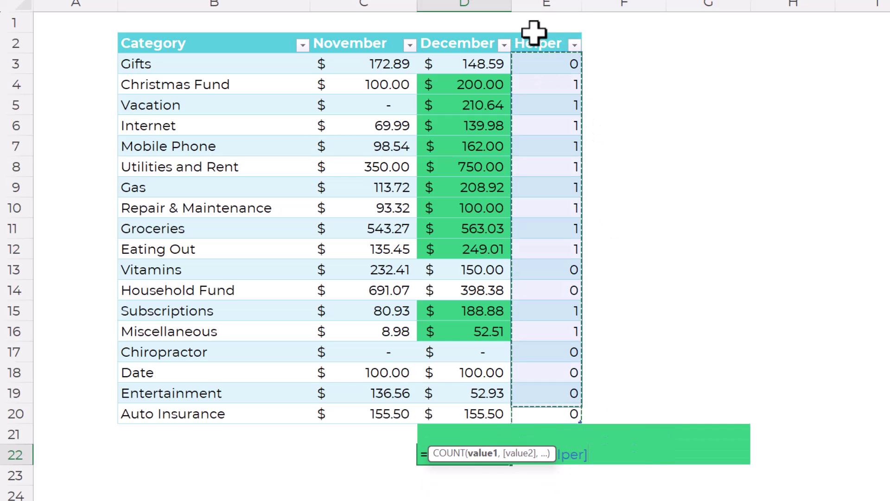
{"action": "type", "text": ")"}
{"action": "key", "text": "Return"}
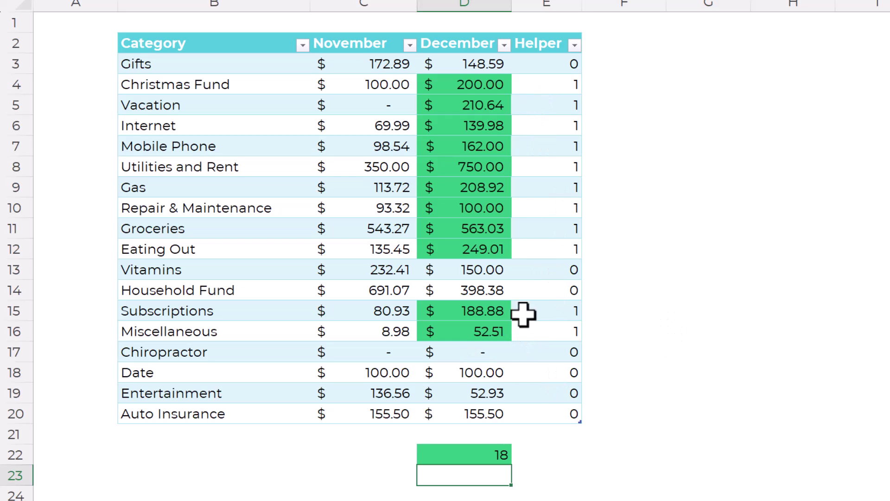
- Hide the Helper column (column E) of the budget table
{"action": "left_click", "coordinate": [480, 454]}
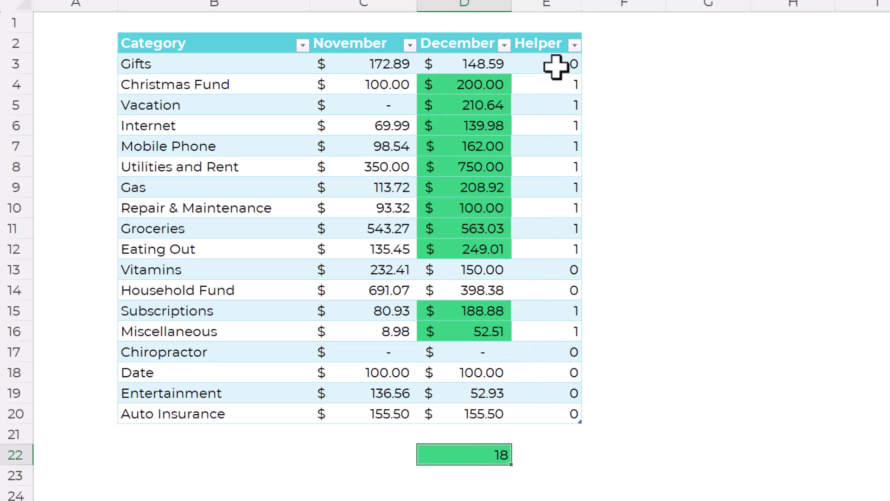
{"action": "left_click", "coordinate": [562, 2]}
{"action": "right_click", "coordinate": [562, 2]}
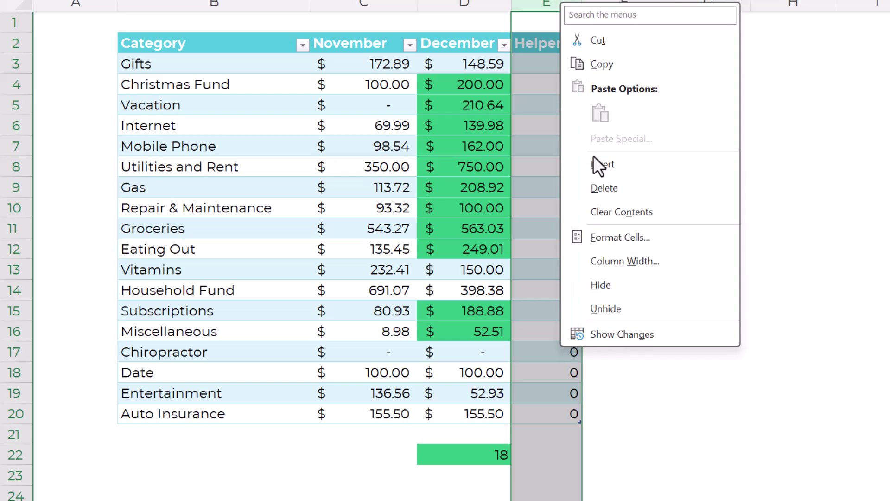
{"action": "left_click", "coordinate": [599, 284]}
- Check that the December amounts stay green and D22 still shows 18
{"action": "left_click", "coordinate": [738, 432]}
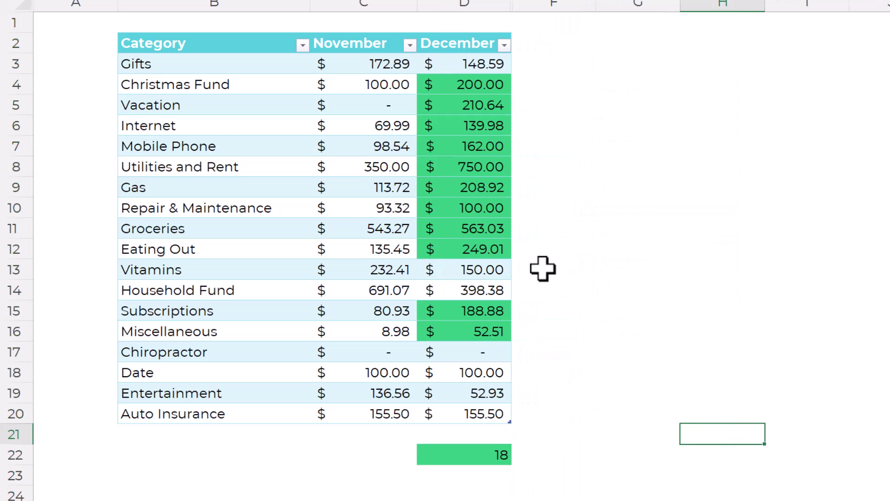
{"action": "left_click", "coordinate": [496, 237]}
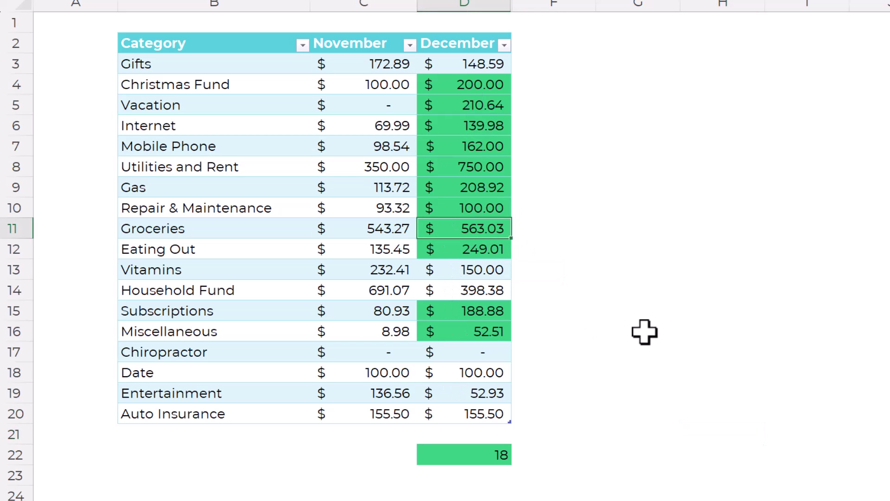
{"action": "left_click_drag", "start_coordinate": [467, 83], "coordinate": [473, 252]}
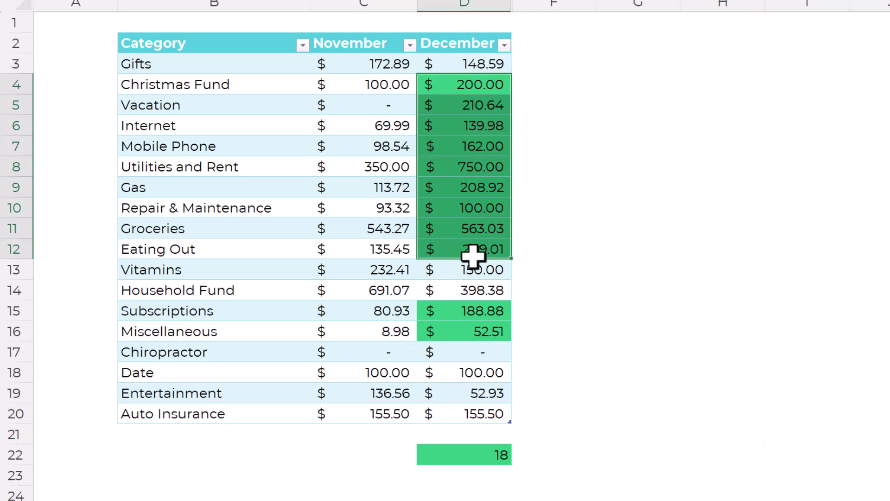
{"action": "left_click", "coordinate": [481, 288]}
{"action": "left_click", "coordinate": [496, 457]}
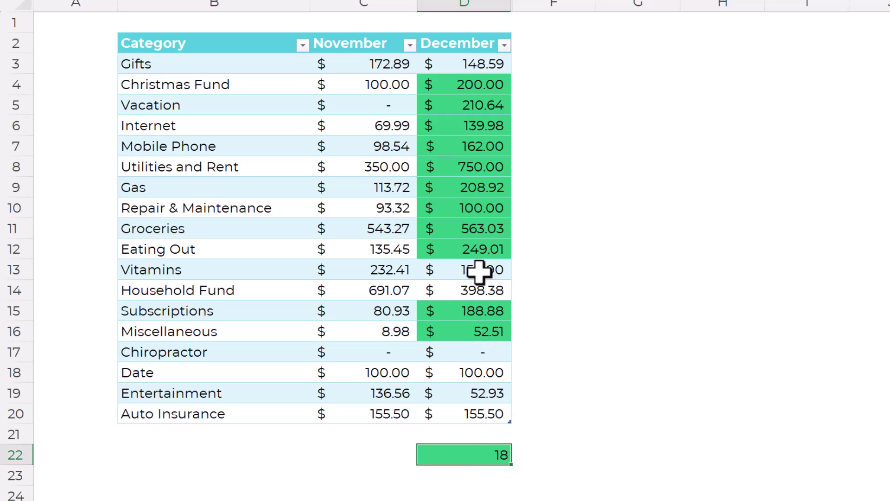
{"action": "left_click", "coordinate": [482, 252]}
{"action": "left_click", "coordinate": [600, 215]}
{"action": "left_click", "coordinate": [760, 186]}
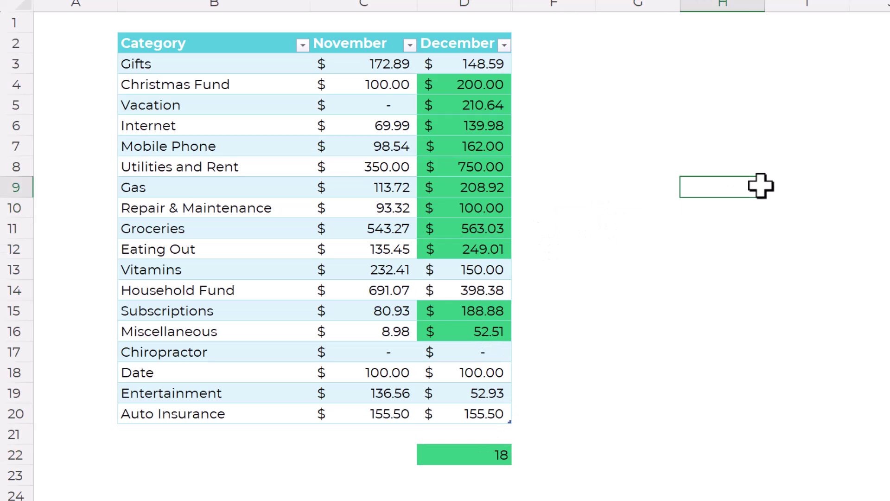